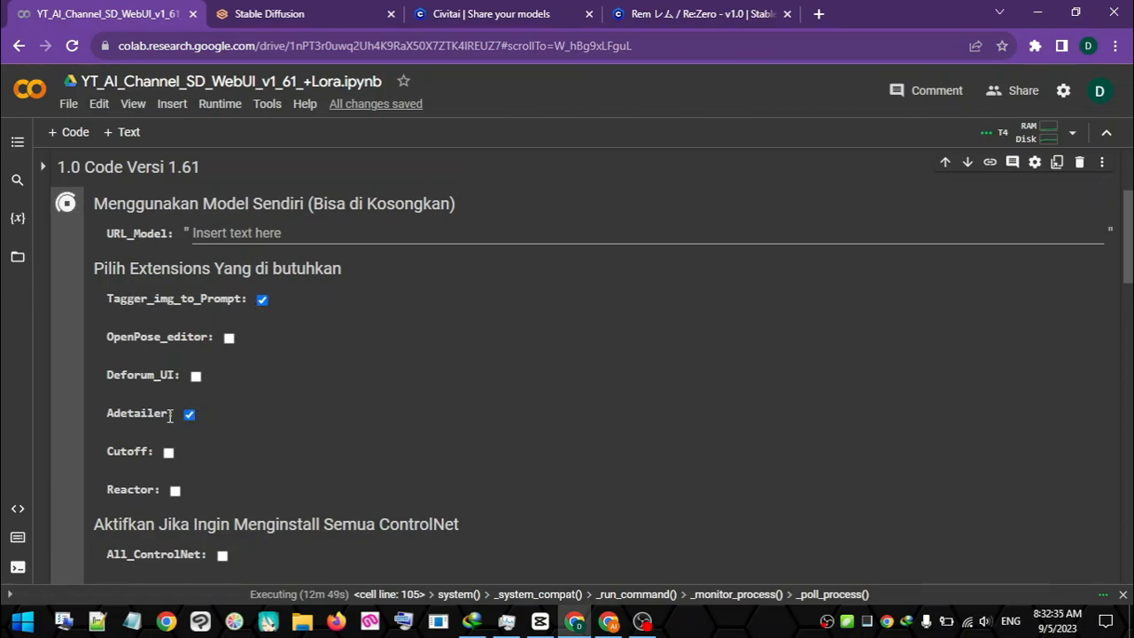
# Review the notebook's running output in Colab and look over the LoRA gallery in the Stable Diffusion web UI.
pyautogui.scroll(-10, 345, 354)
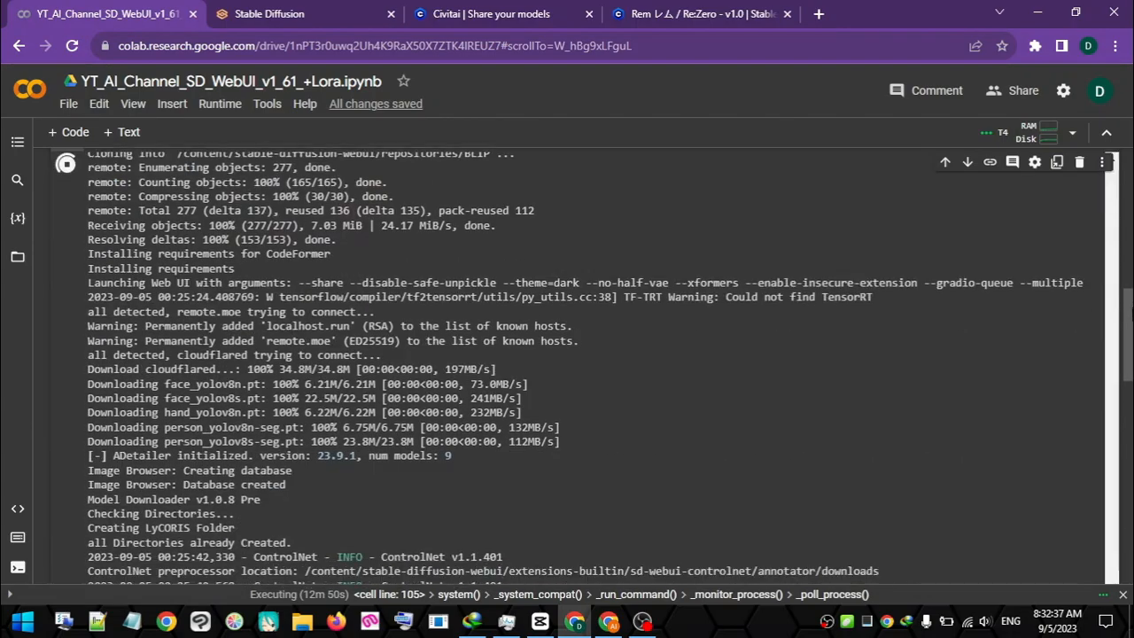
pyautogui.click(351, 7)
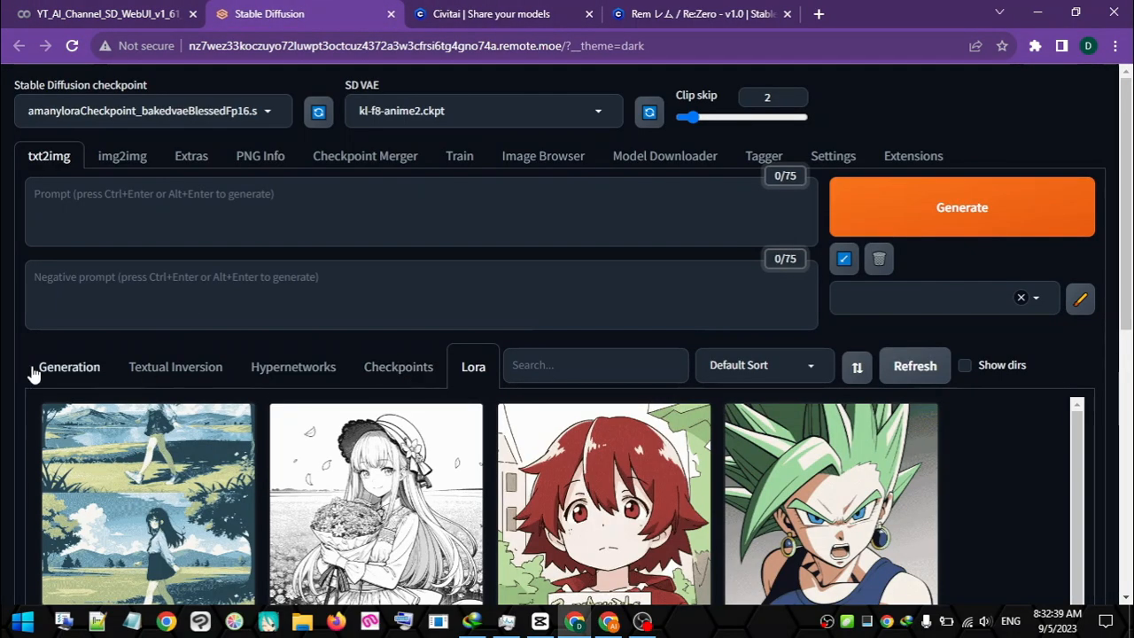
pyautogui.scroll(-2, 844, 443)
pyautogui.scroll(-5, 845, 443)
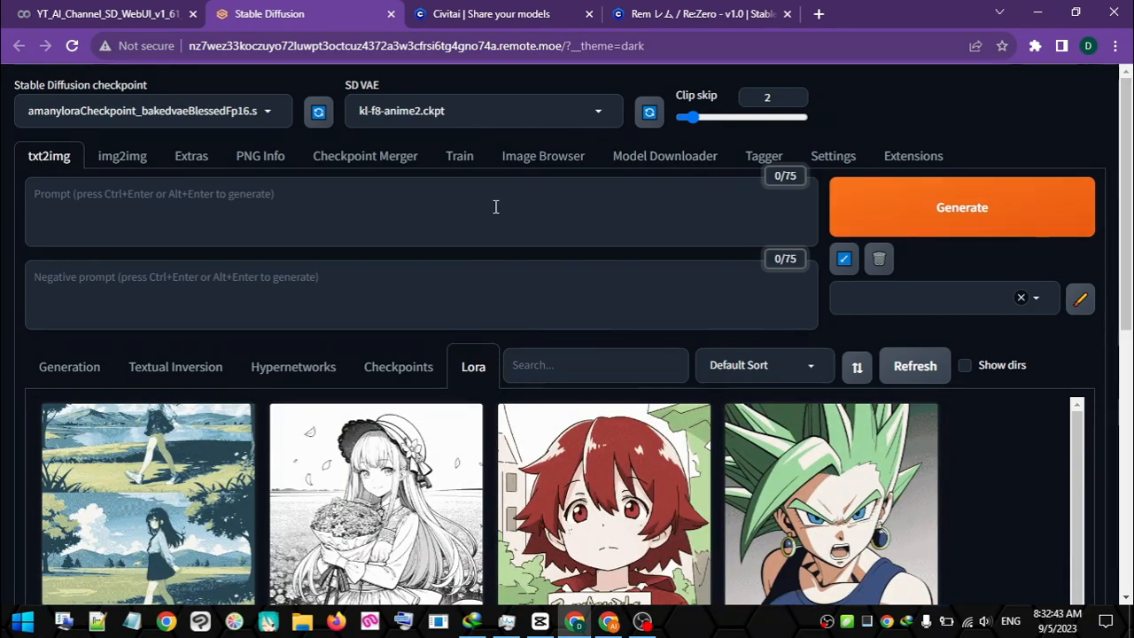
# Switch to Civitai and check which model type and base model filters are applied to the models list.
pyautogui.click(426, 11)
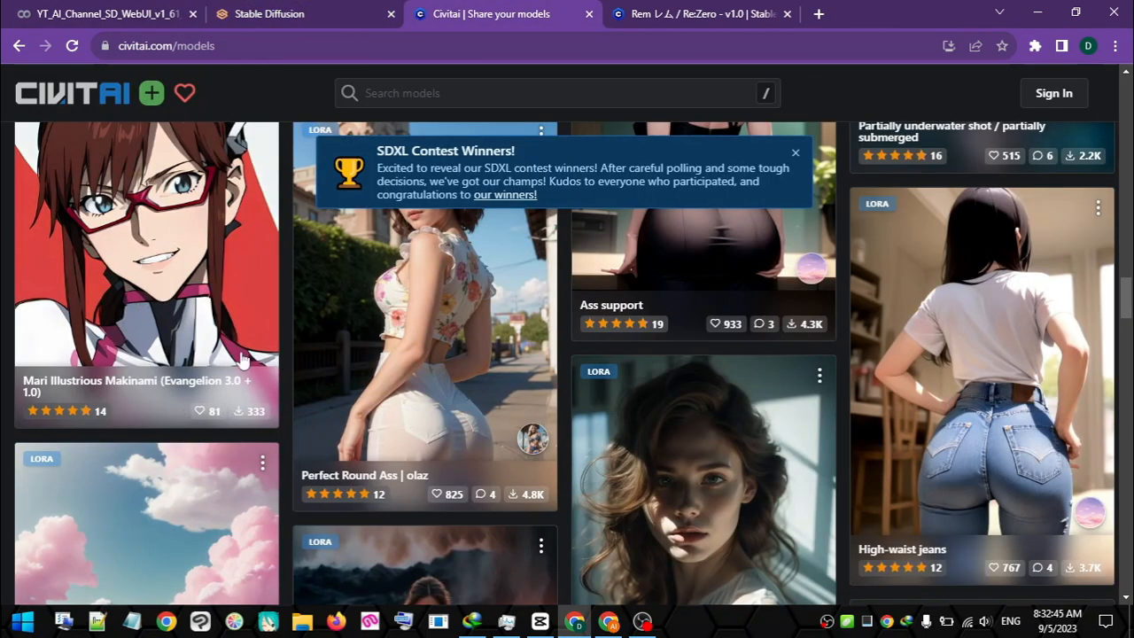
pyautogui.scroll(11, 284, 447)
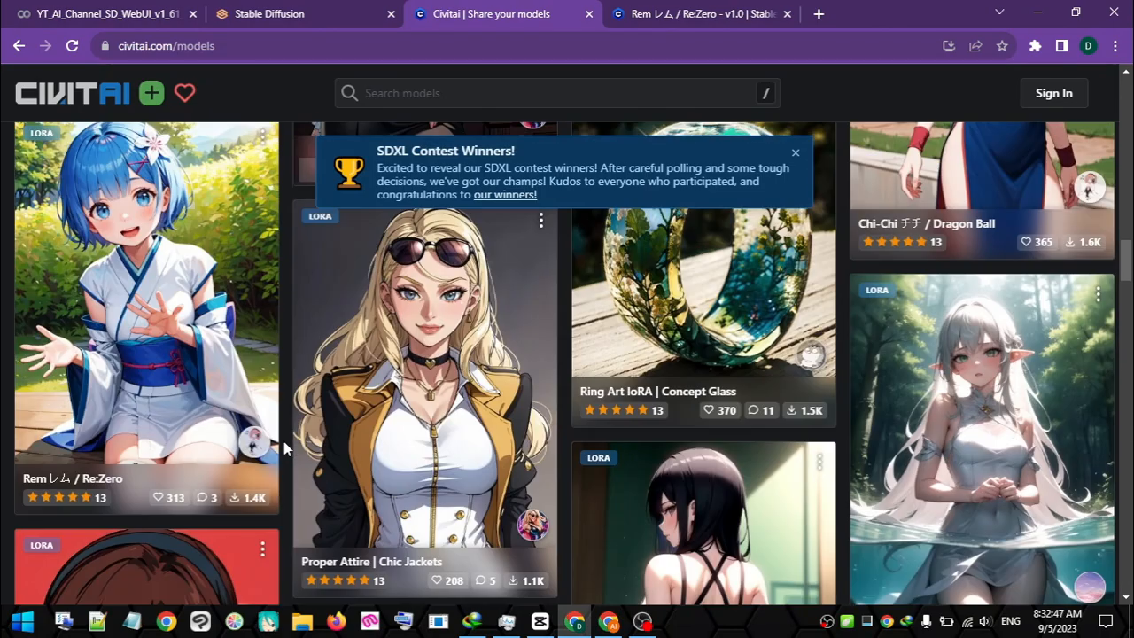
pyautogui.scroll(20, 284, 448)
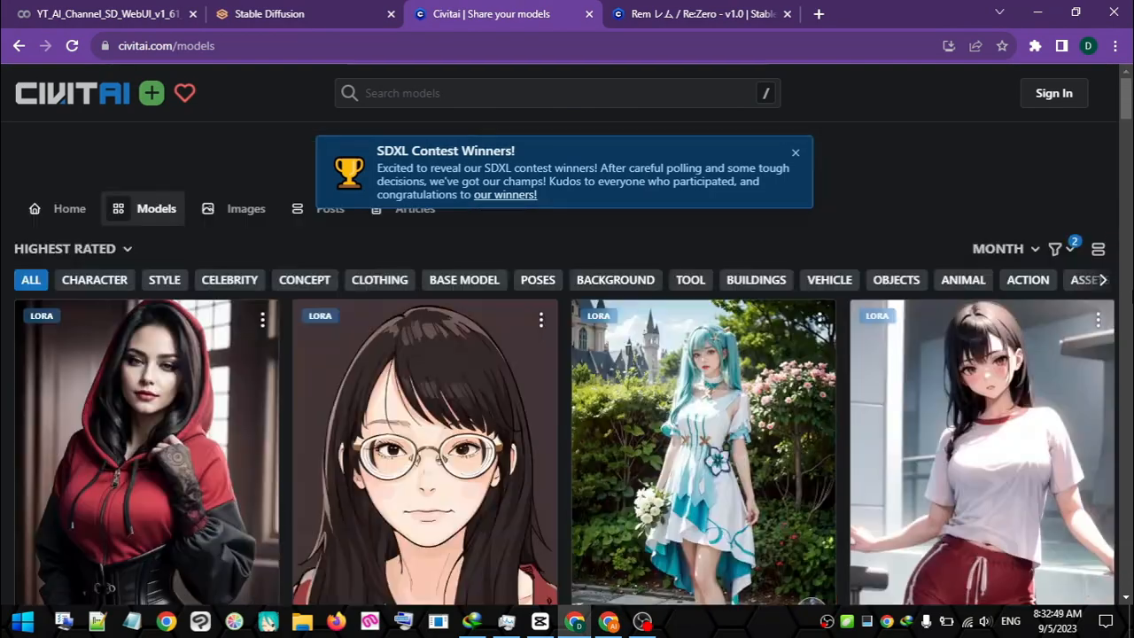
pyautogui.click(1067, 251)
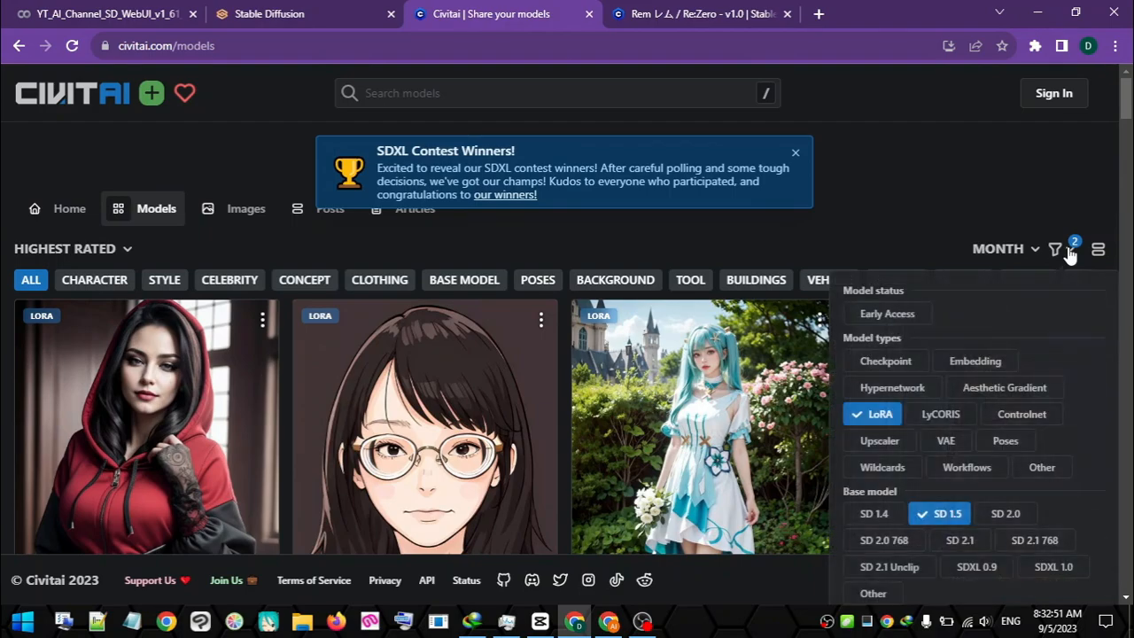
pyautogui.click(1061, 251)
# Copy the download link address of the Rem / Re:Zero v1.0 LoRA from its Civitai page.
pyautogui.click(708, 10)
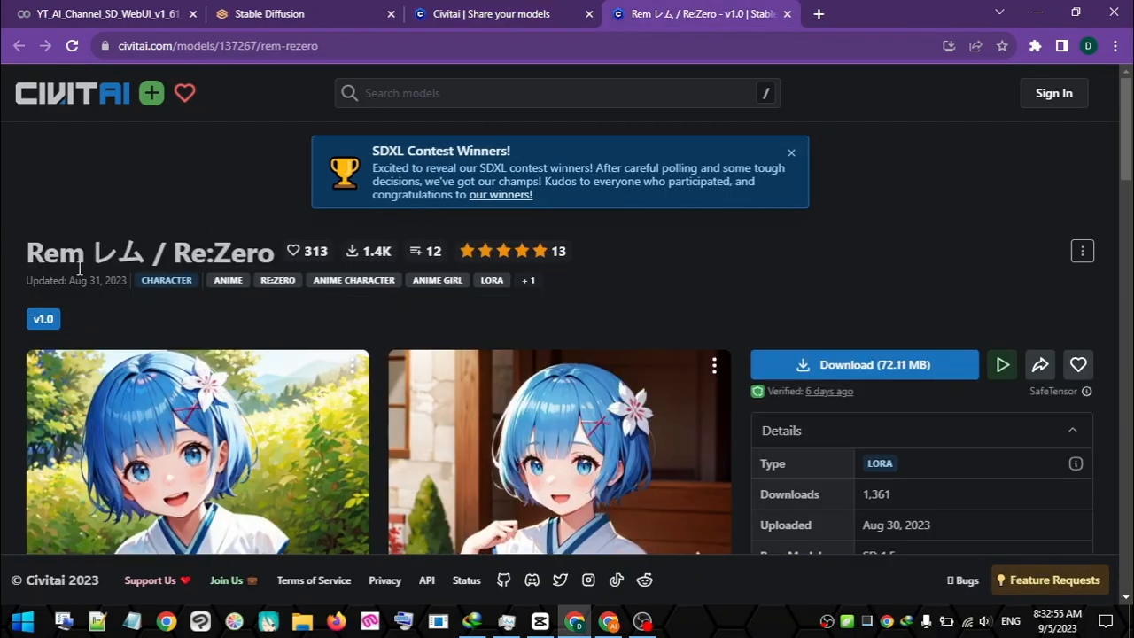
pyautogui.scroll(-2, 91, 301)
pyautogui.scroll(1, 352, 389)
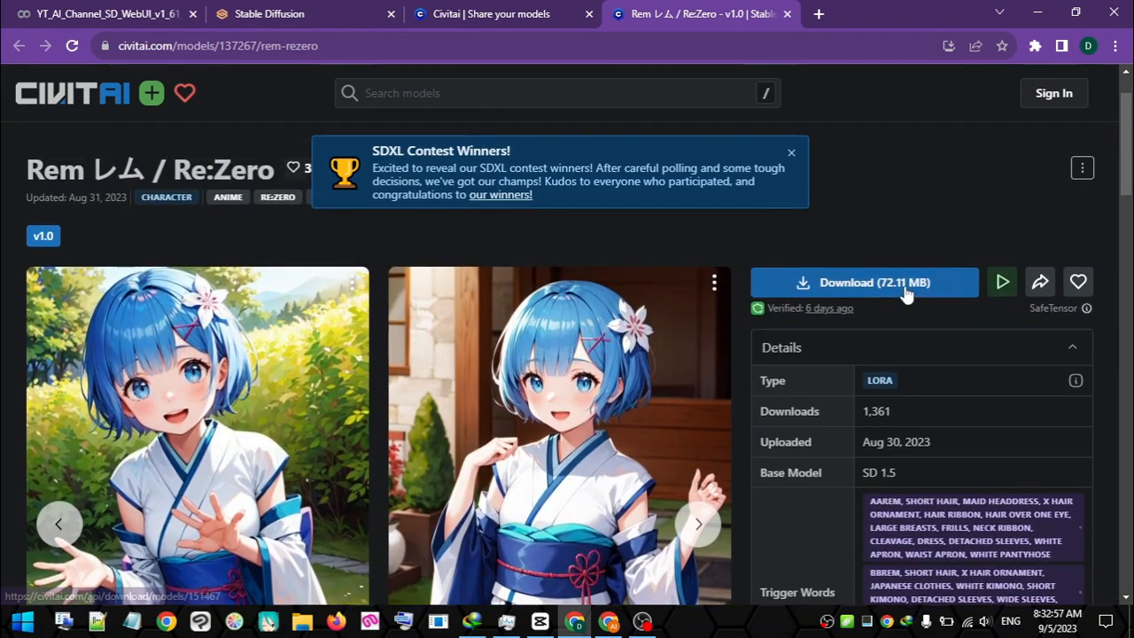
pyautogui.rightClick(905, 293)
pyautogui.click(972, 405)
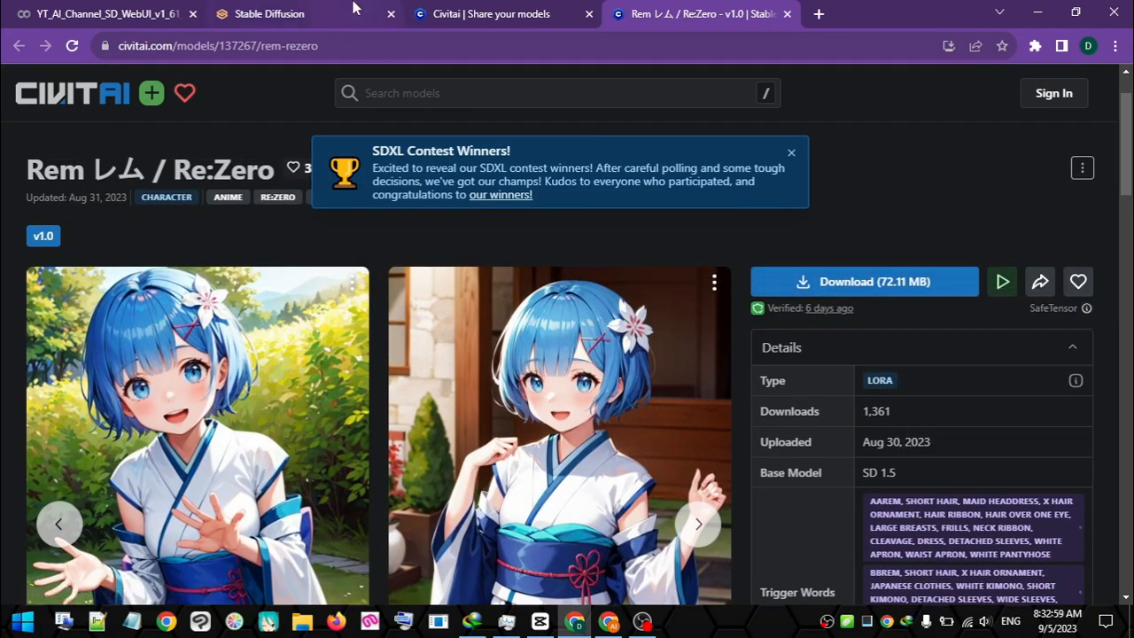
pyautogui.click(362, 8)
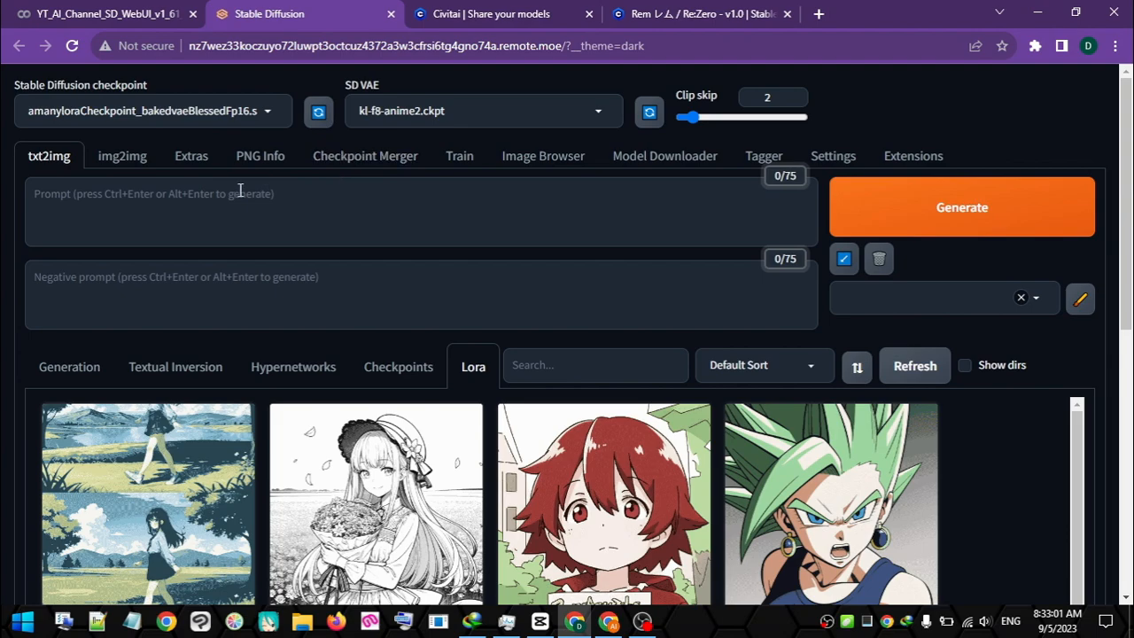
pyautogui.click(666, 159)
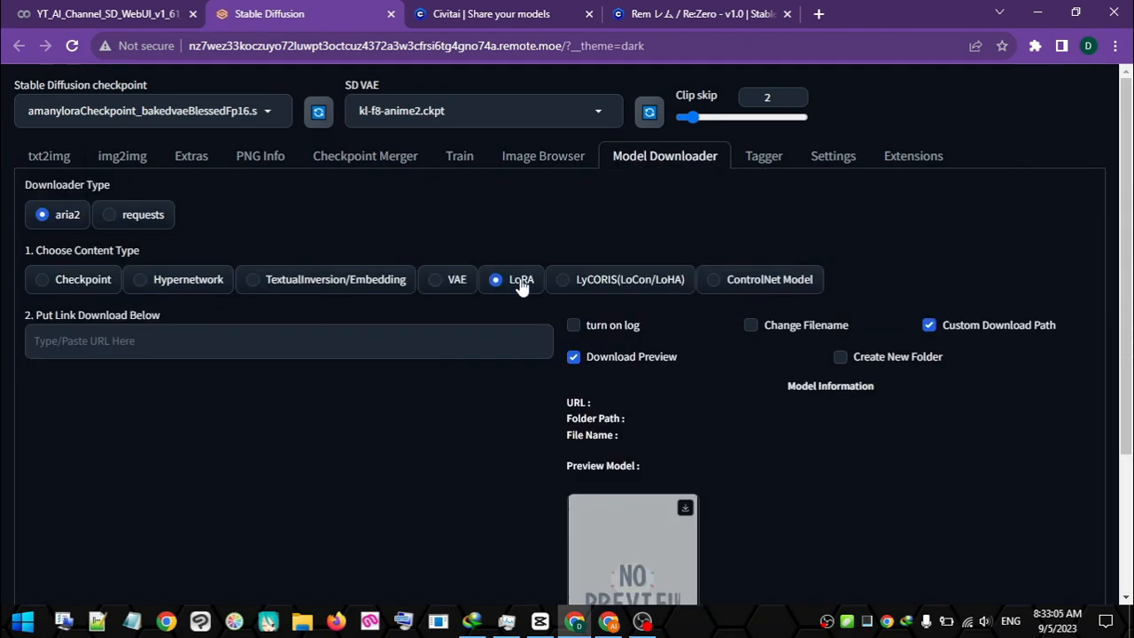
pyautogui.click(190, 342)
pyautogui.rightClick(190, 343)
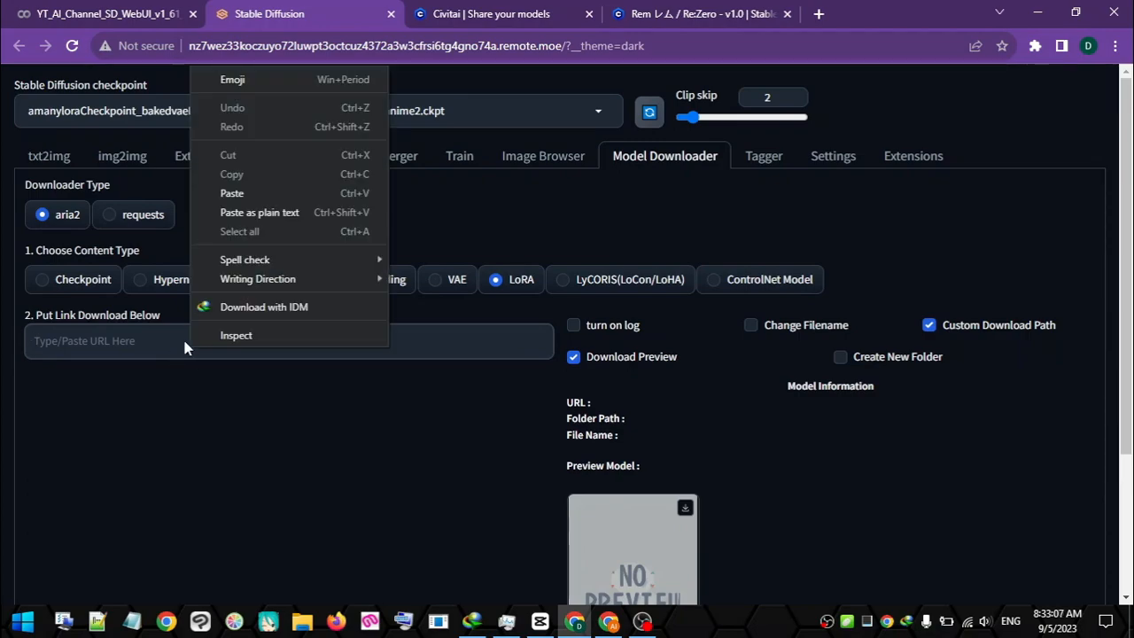
pyautogui.click(232, 193)
pyautogui.scroll(-2, 768, 372)
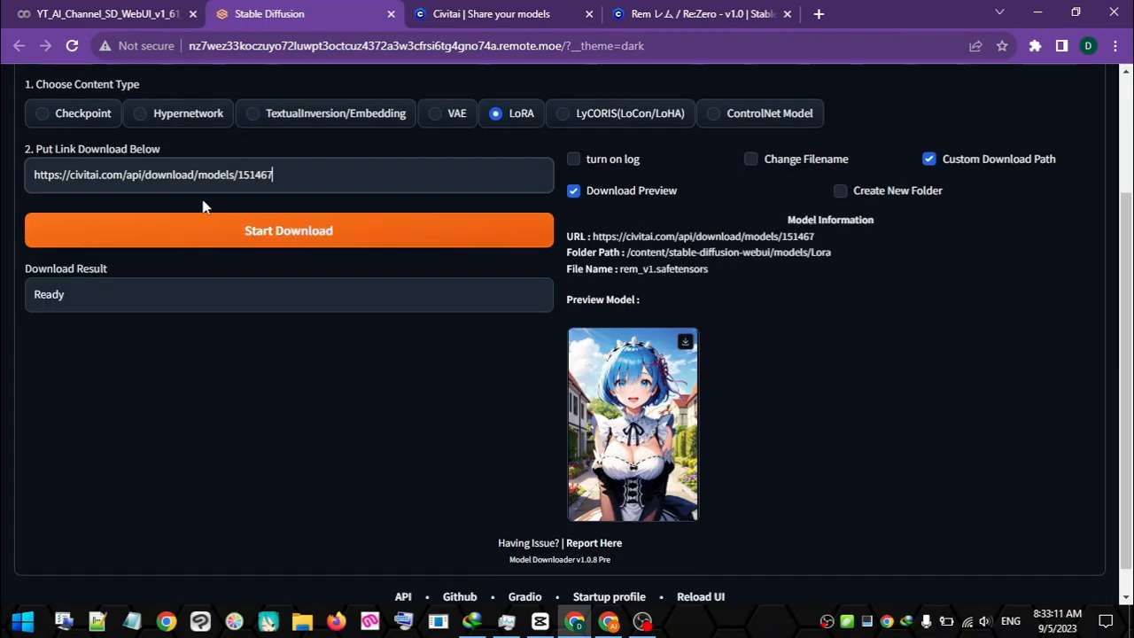
pyautogui.scroll(2, 111, 207)
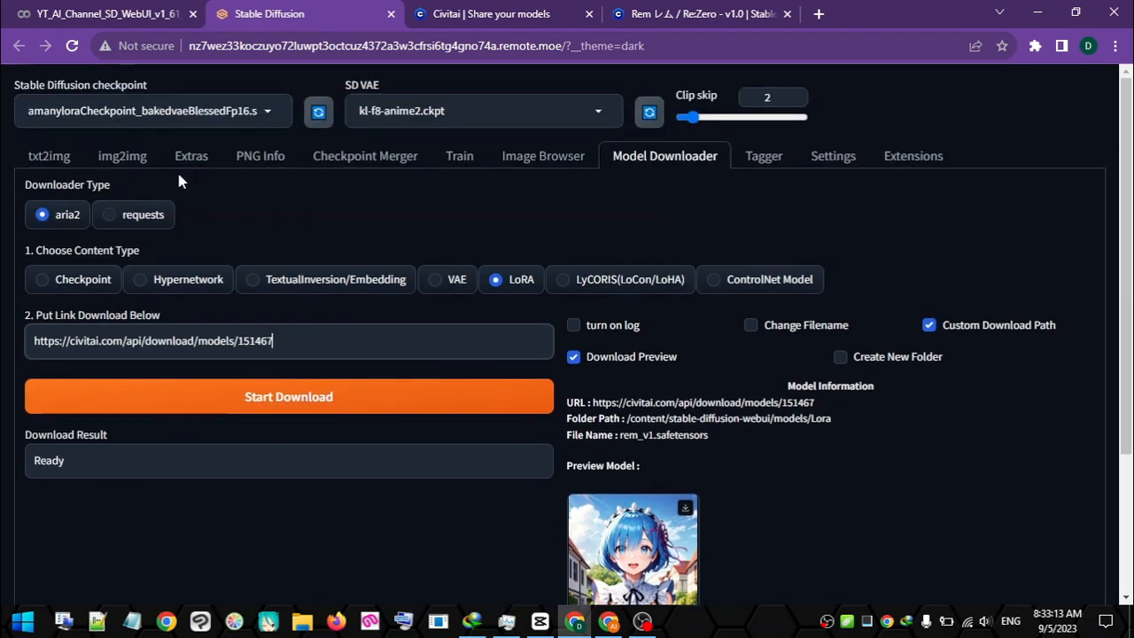
# Refresh the txt2img LoRA gallery and locate the rem_v1 model.
pyautogui.click(32, 158)
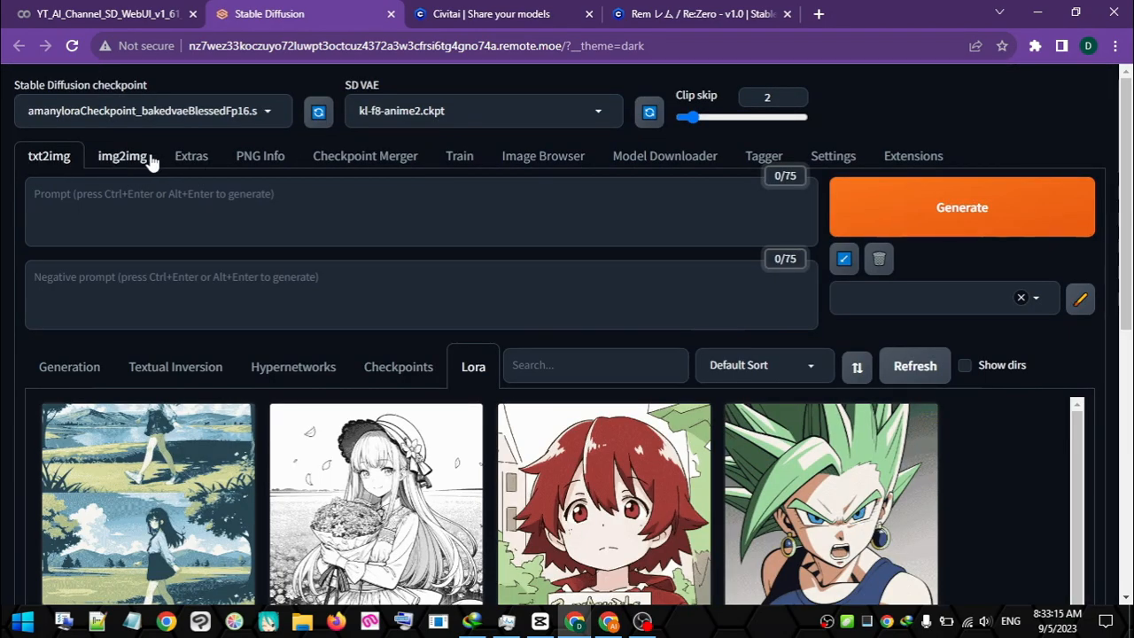
pyautogui.click(414, 367)
pyautogui.click(473, 372)
pyautogui.click(917, 367)
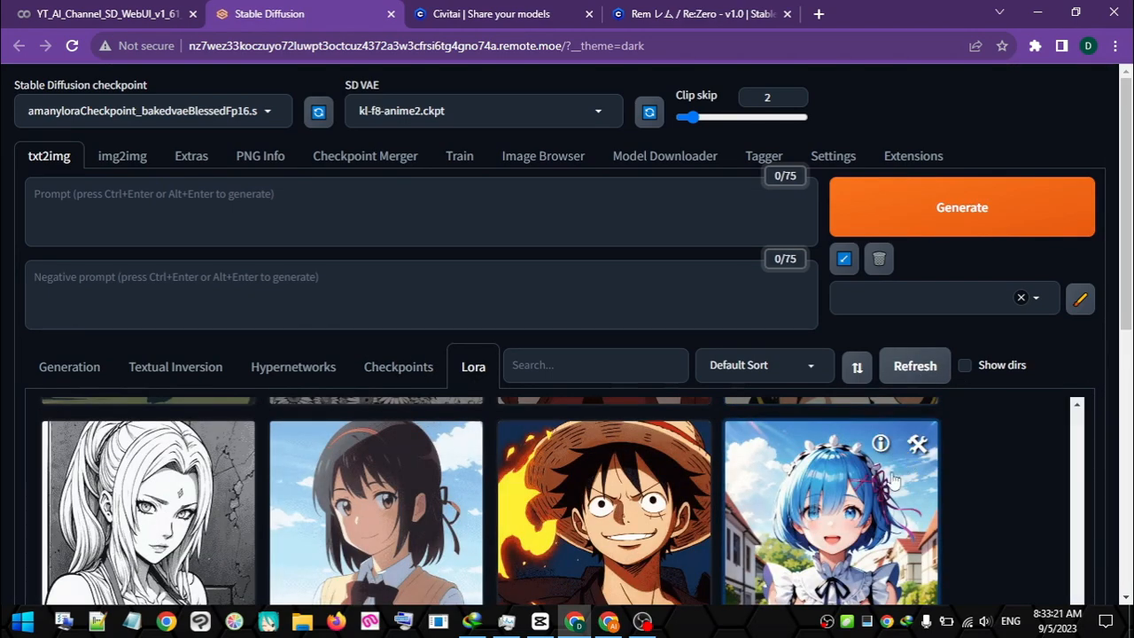
pyautogui.scroll(-2, 885, 443)
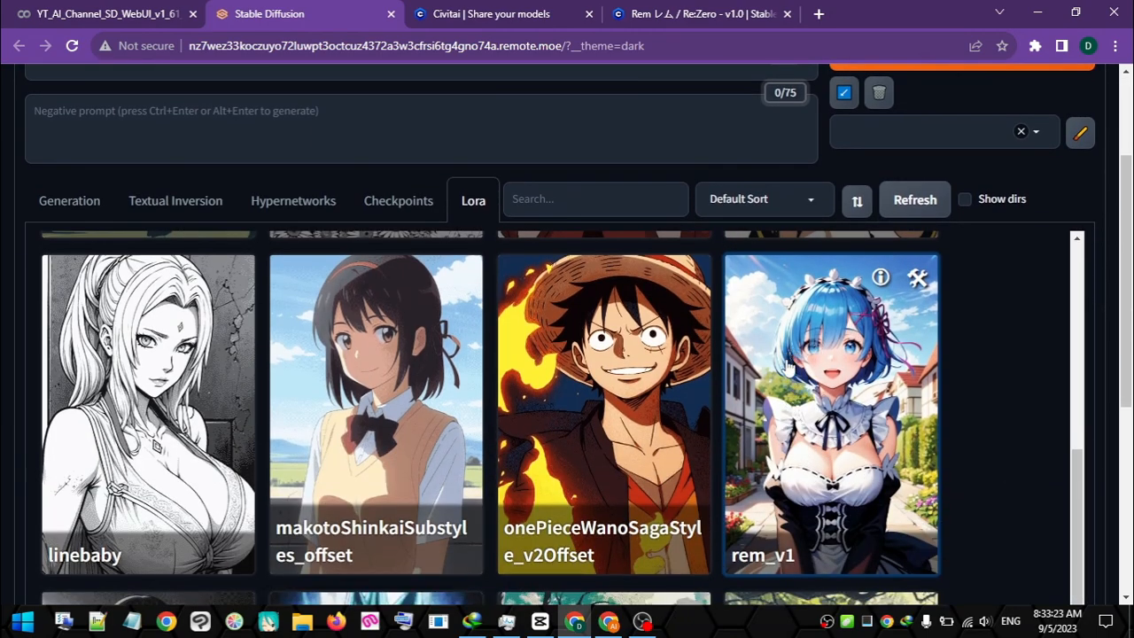
# Copy the negative prompt from the first sample image on Civitai's Rem page into the txt2img negative prompt in Stable Diffusion.
pyautogui.click(484, 13)
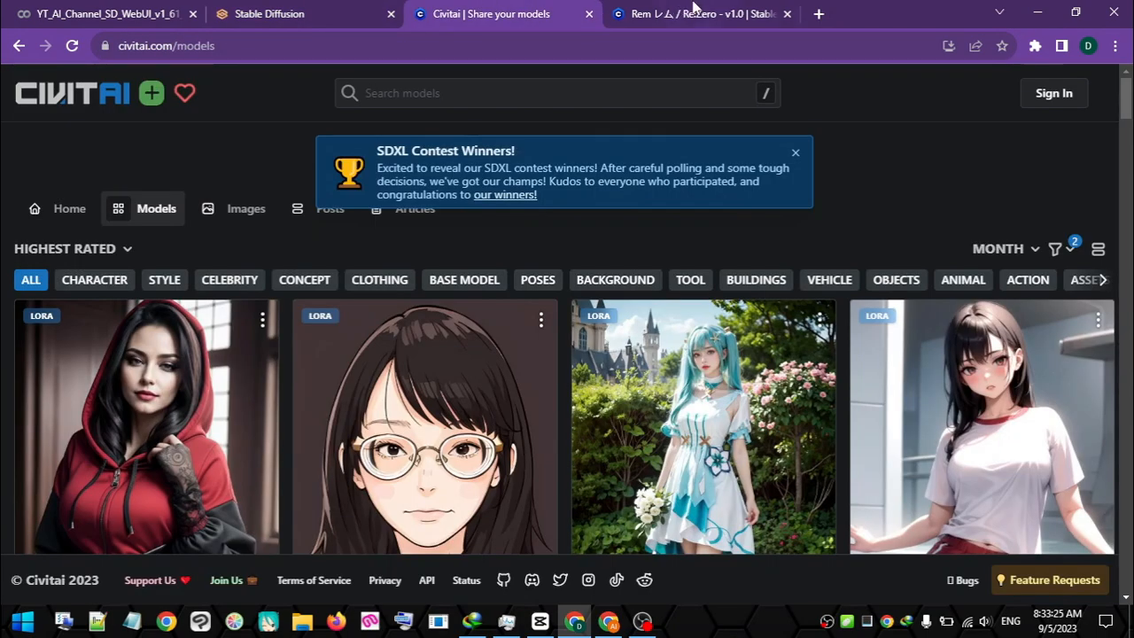
pyautogui.click(682, 16)
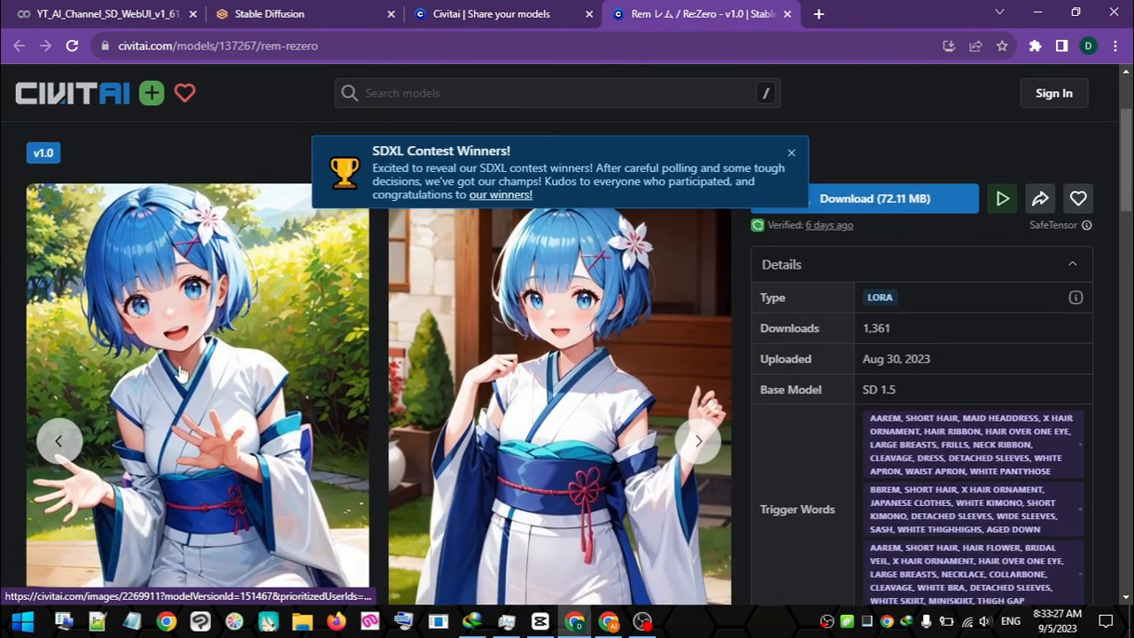
pyautogui.click(180, 375)
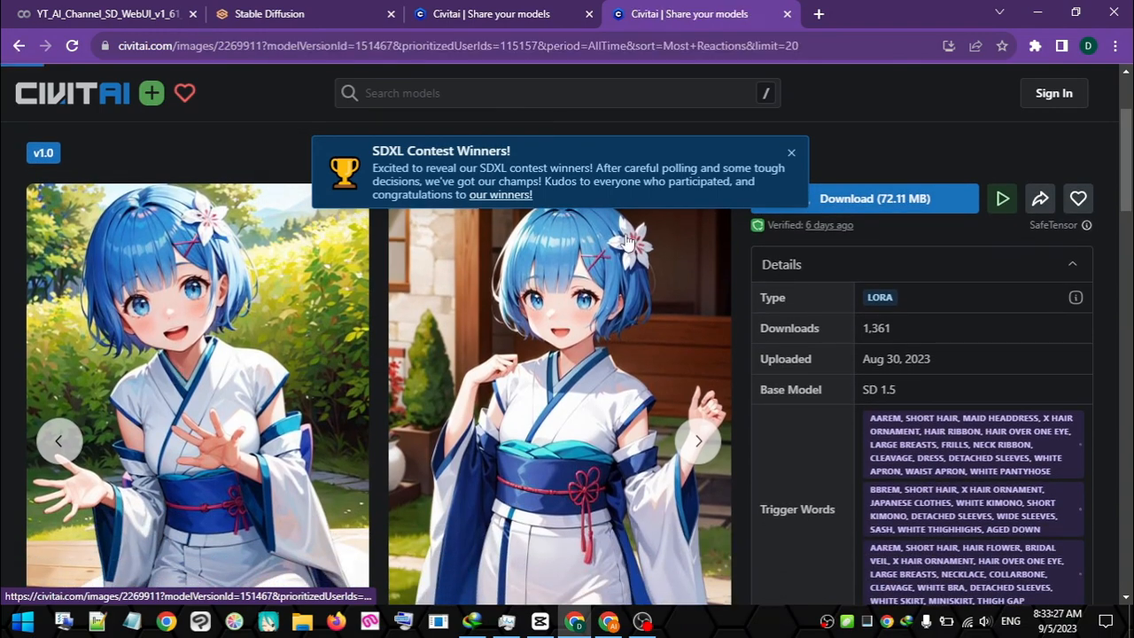
pyautogui.scroll(-2, 852, 503)
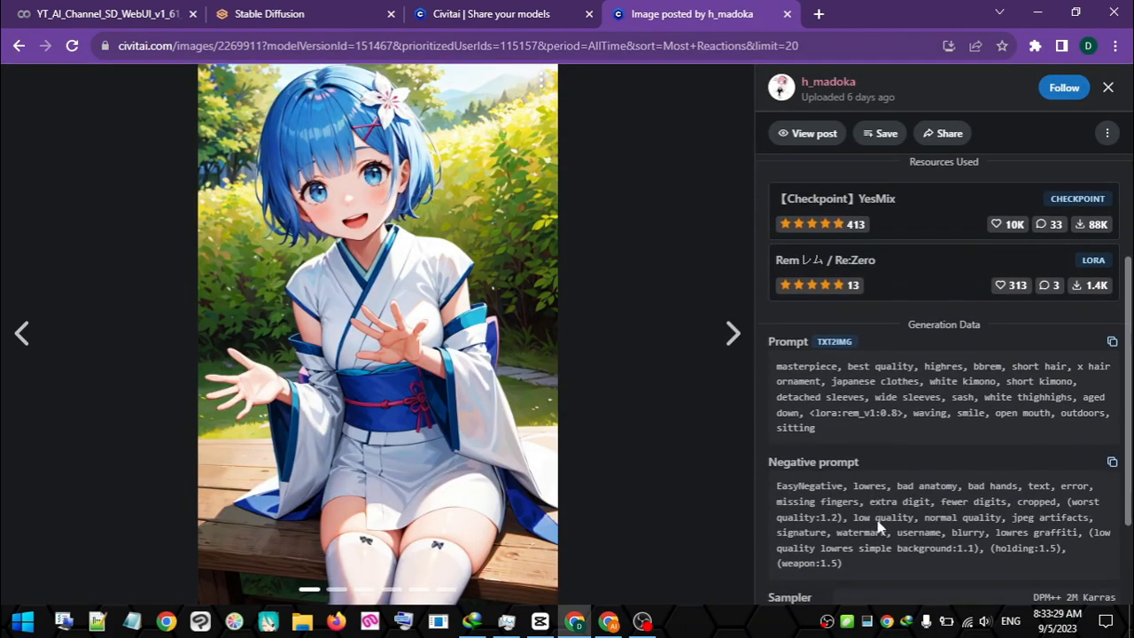
pyautogui.moveTo(871, 548); pyautogui.dragTo(794, 502)
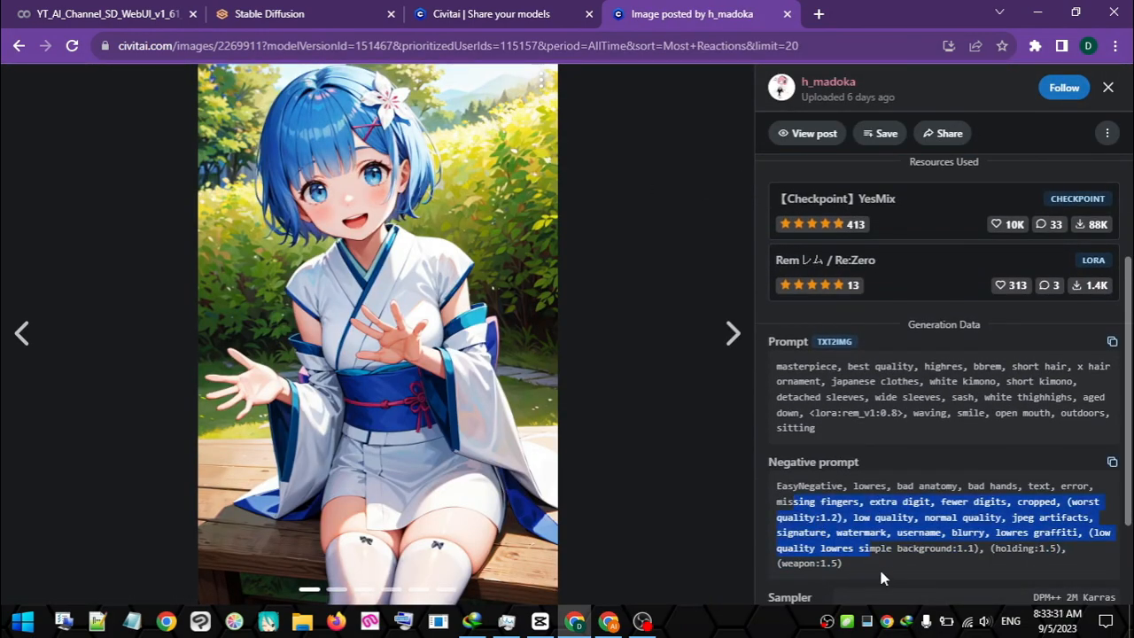
pyautogui.moveTo(882, 577); pyautogui.dragTo(779, 485)
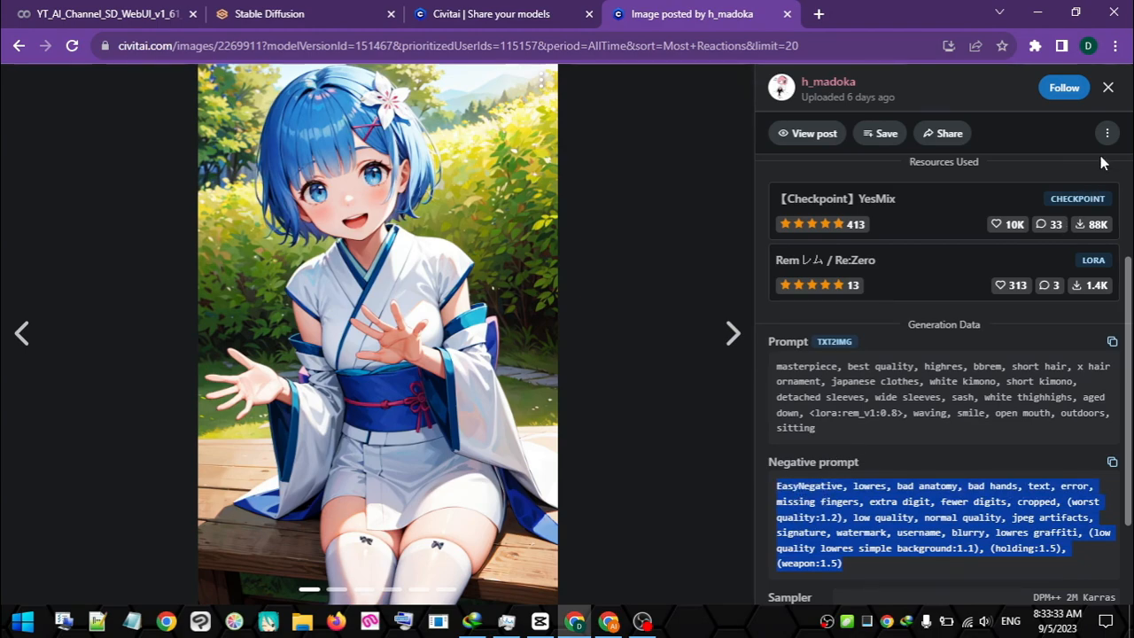
pyautogui.click(1107, 90)
pyautogui.click(275, 13)
pyautogui.hotkey('ctrl', 'v')
# Switch back to the Rem page on Civitai, expand the model description and check the recommended LoRA weight.
pyautogui.click(700, 13)
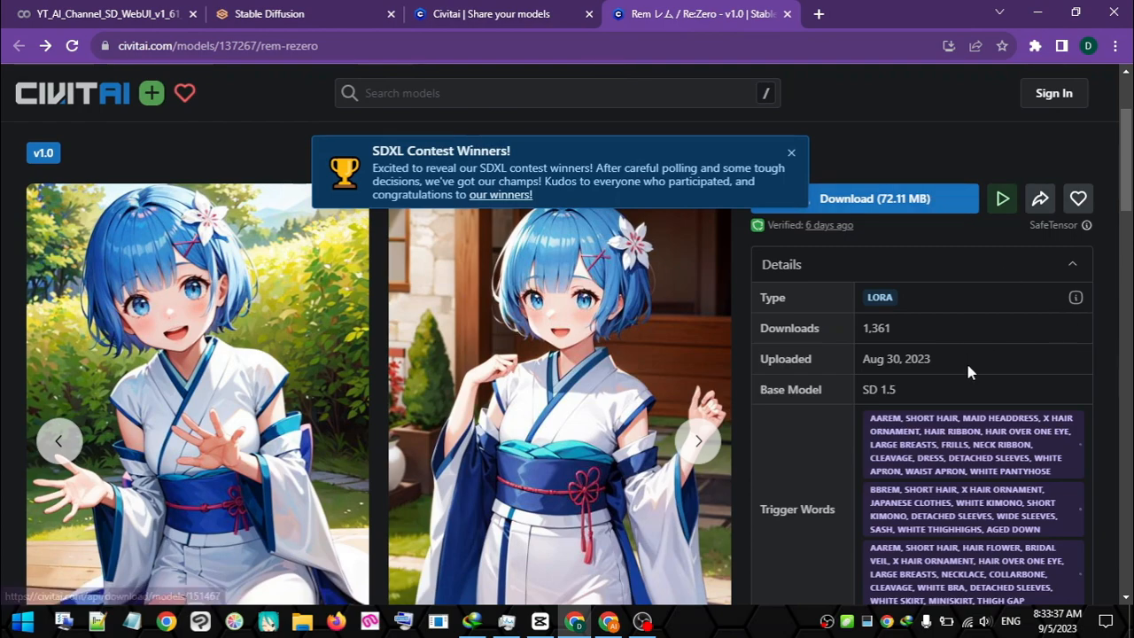
pyautogui.scroll(-1, 965, 355)
pyautogui.scroll(-3, 816, 355)
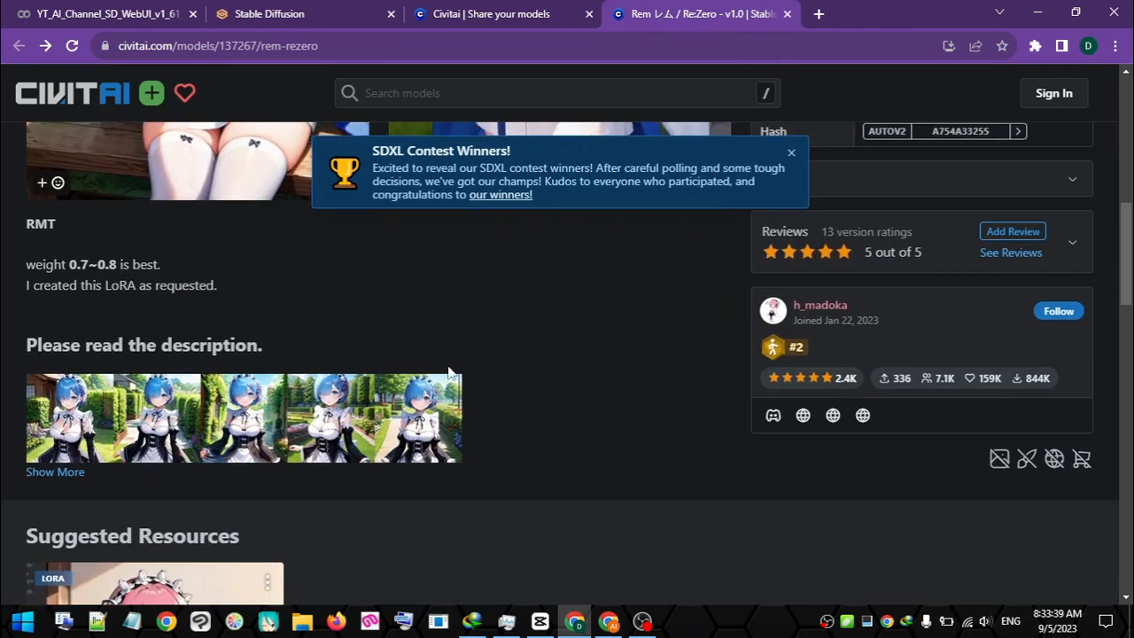
pyautogui.click(54, 472)
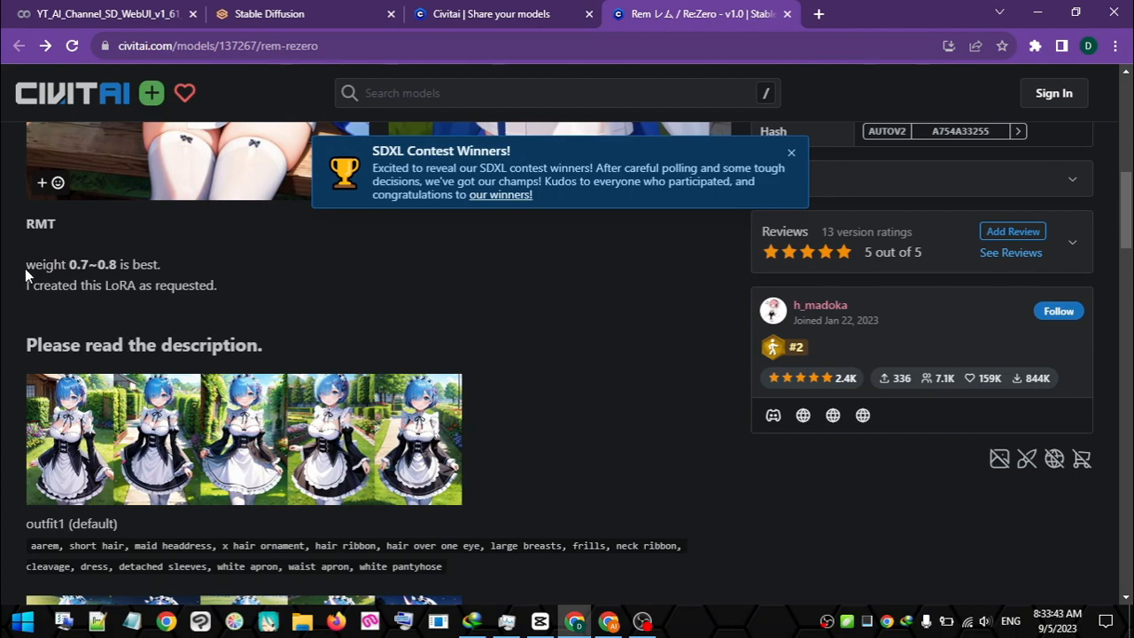
pyautogui.moveTo(27, 268); pyautogui.dragTo(27, 245)
pyautogui.click(71, 270)
# Copy the outfit1 (default) trigger words, from "aarem, short hair" to "white pantyhose", into the Stable Diffusion txt2img prompt.
pyautogui.moveTo(442, 567); pyautogui.dragTo(42, 549)
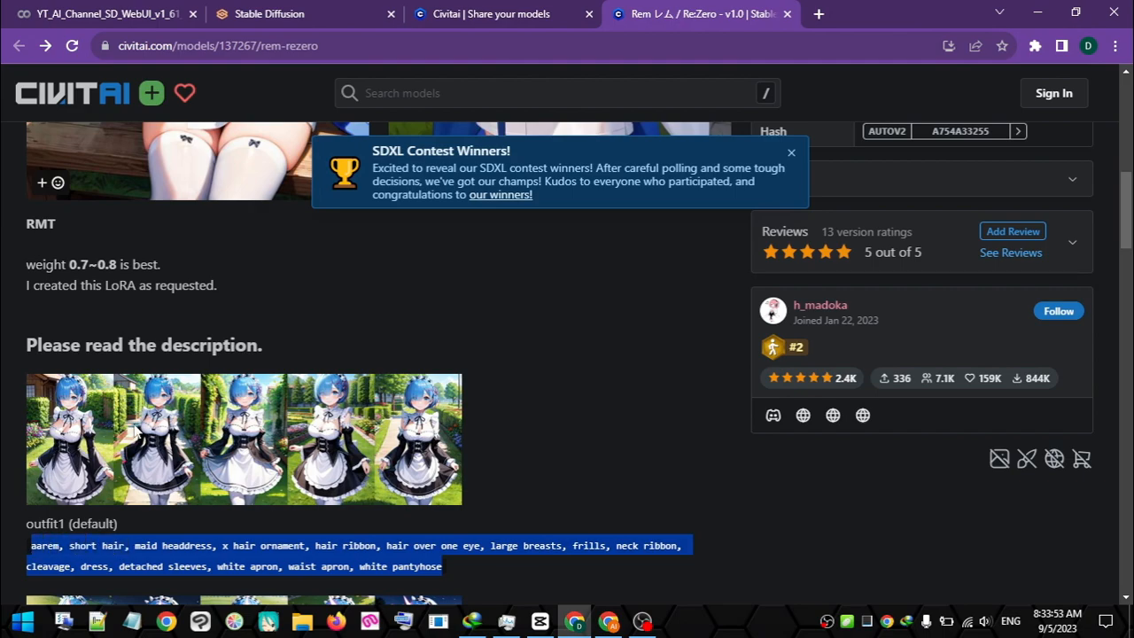
pyautogui.click(269, 13)
pyautogui.scroll(5, 265, 266)
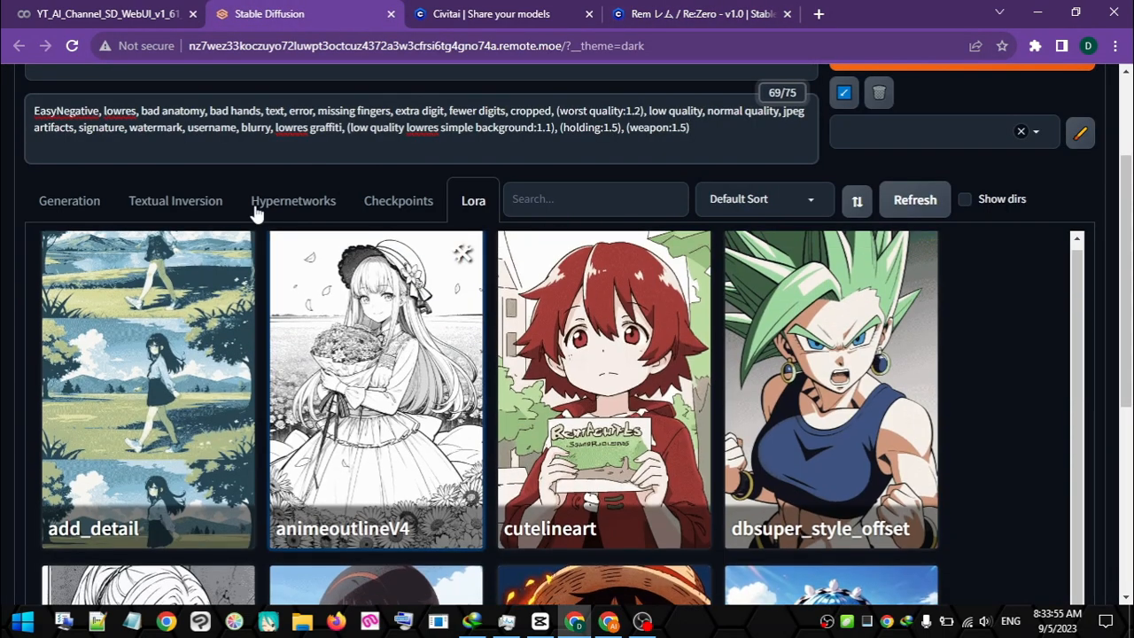
pyautogui.scroll(2, 249, 80)
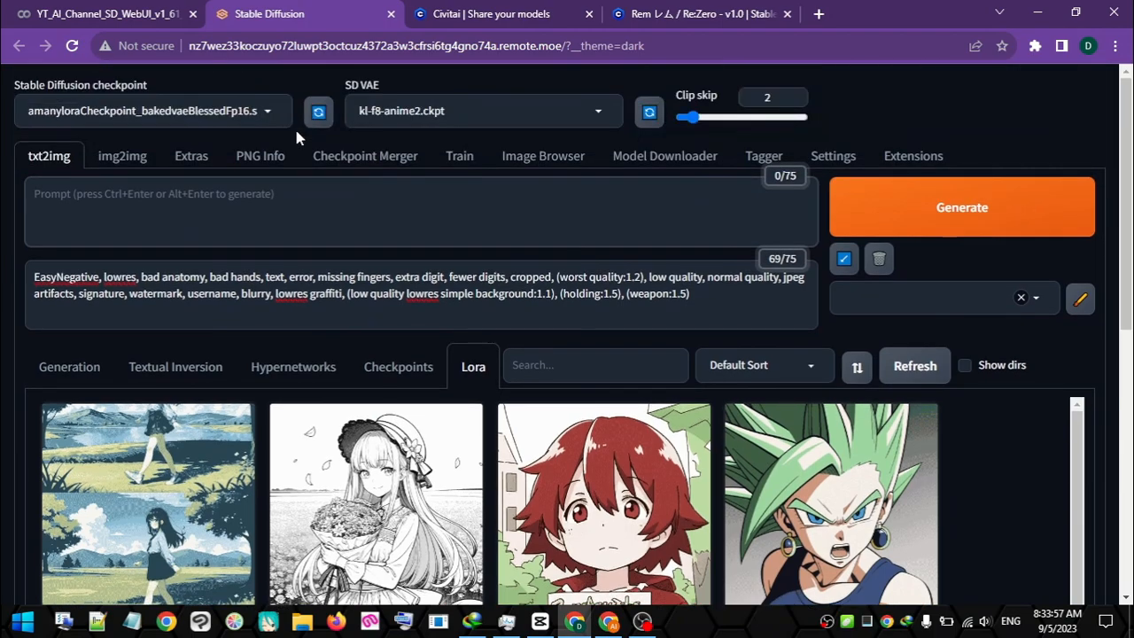
pyautogui.click(81, 221)
pyautogui.write('aarem, short hair, maid headdress, x hair ornament, hair ribbon, hair over one eye, large breasts, frills, neck ribbon, cleavage, dress, detached sleeves, white apron, waist apron, white pantyhose')
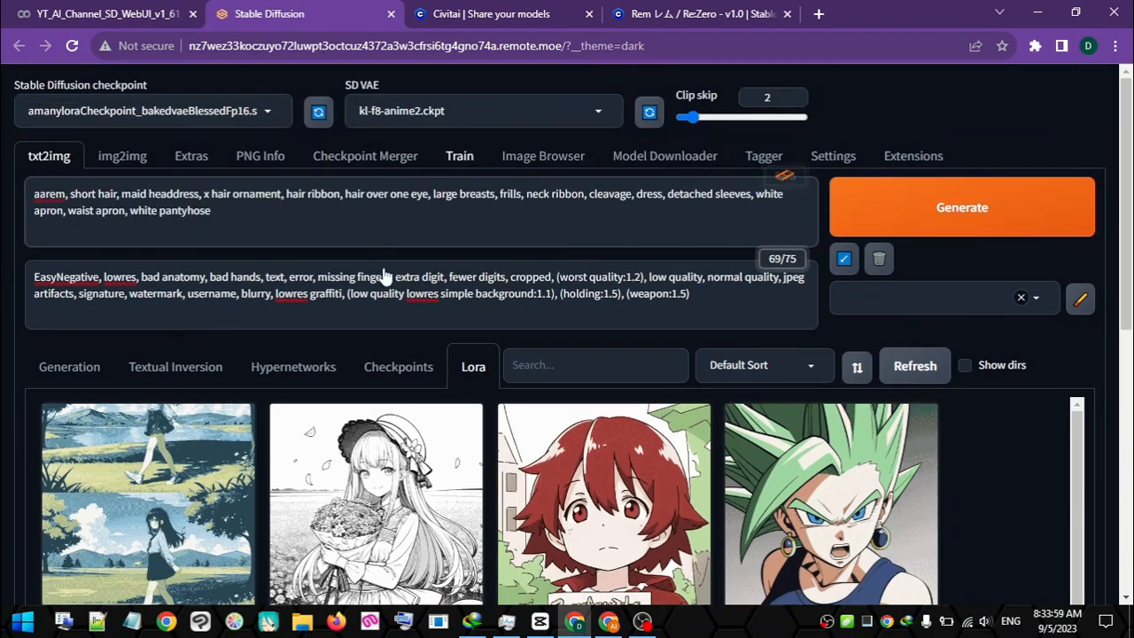
# Return to Civitai's Rem page and review the trigger words in the model details.
pyautogui.click(502, 11)
pyautogui.click(709, 14)
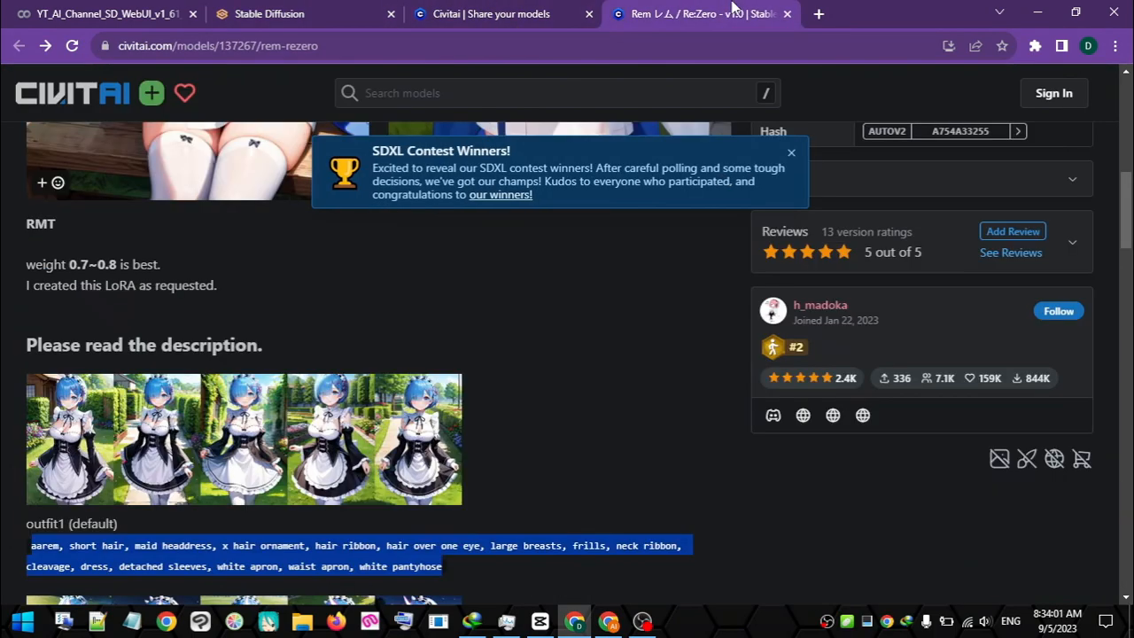
pyautogui.scroll(5, 823, 262)
pyautogui.scroll(-1, 823, 261)
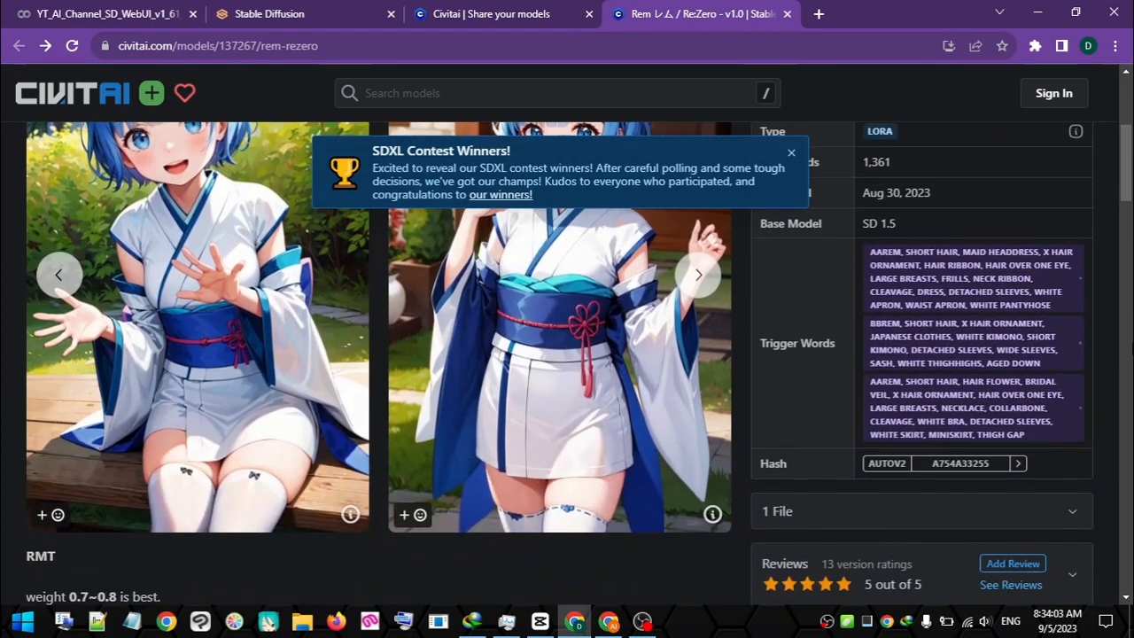
# Switch back to Stable Diffusion and set the txt2img image height to 720 in the generation settings.
pyautogui.click(326, 10)
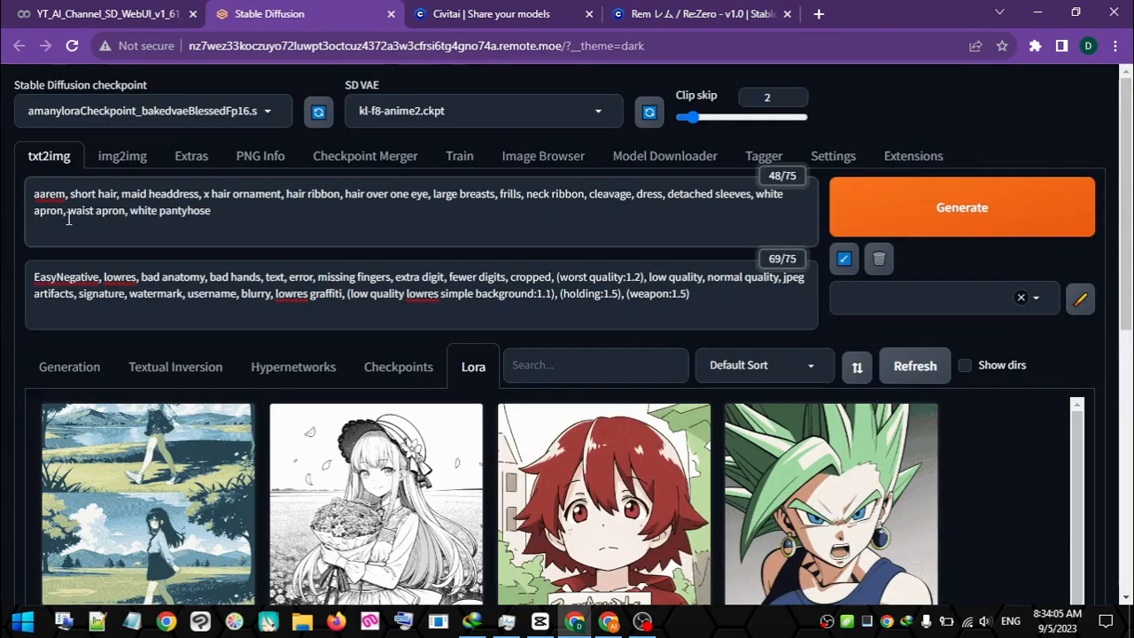
pyautogui.click(70, 368)
pyautogui.scroll(-1, 301, 469)
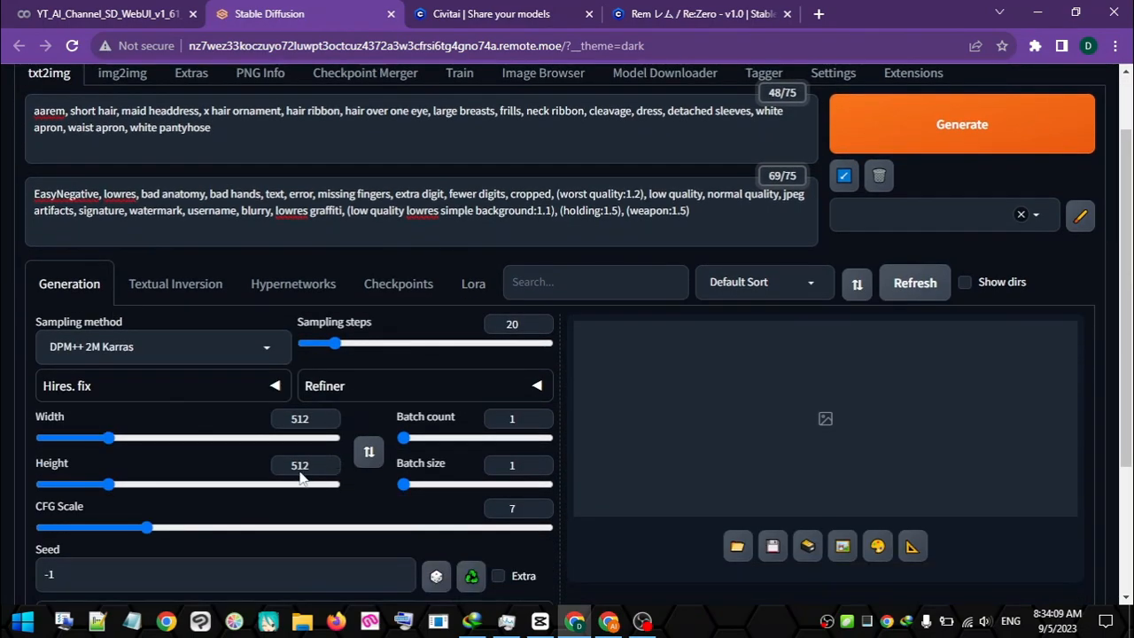
pyautogui.write('1')
pyautogui.write('20')
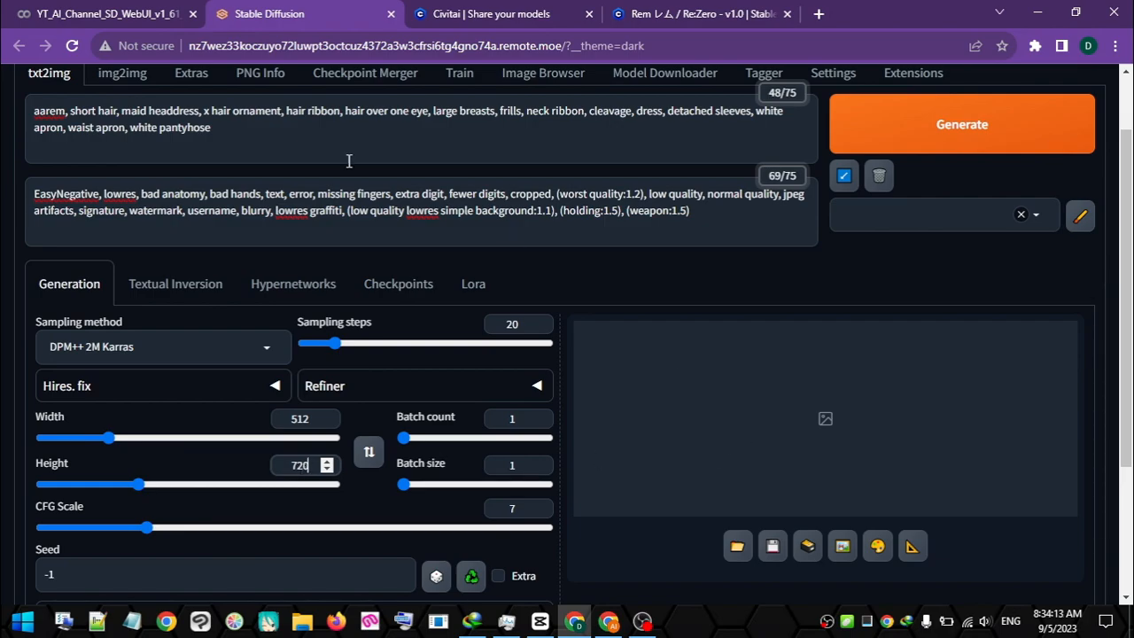
# Add a comma after "white pantyhose" in the prompt and insert the rem_v1 LoRA behind it.
pyautogui.click(263, 141)
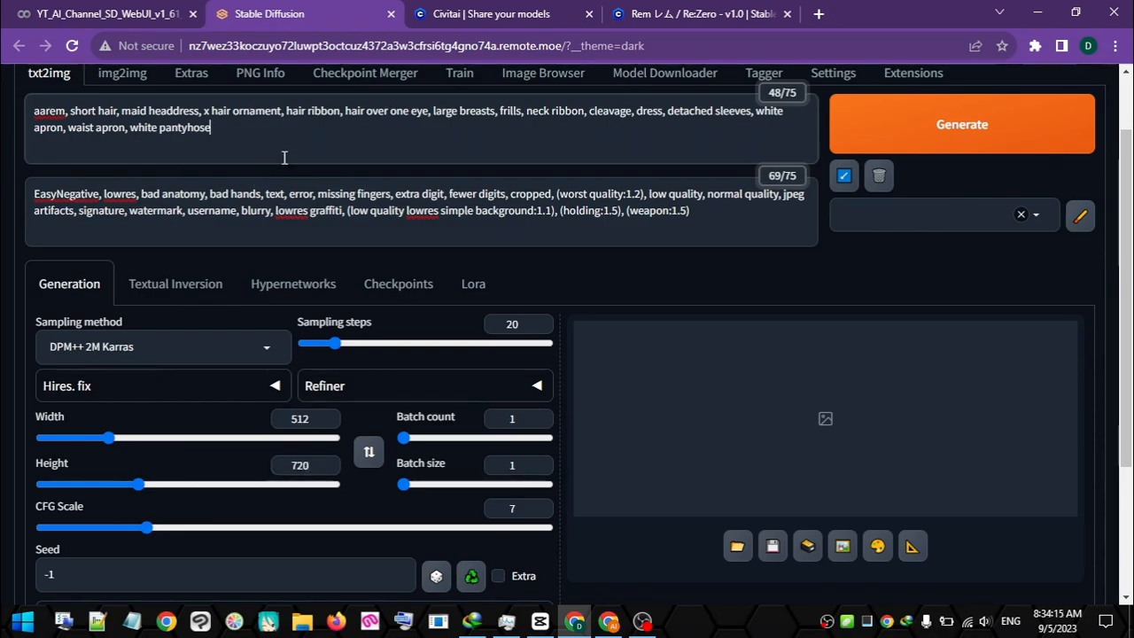
pyautogui.write(',')
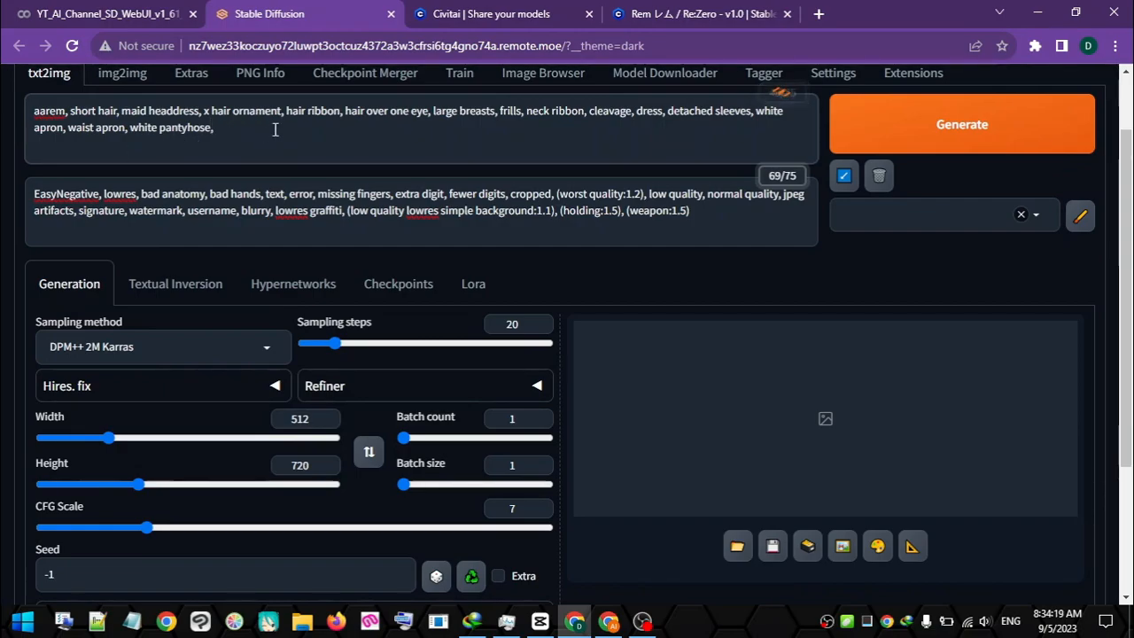
pyautogui.click(475, 284)
pyautogui.scroll(-3, 1000, 394)
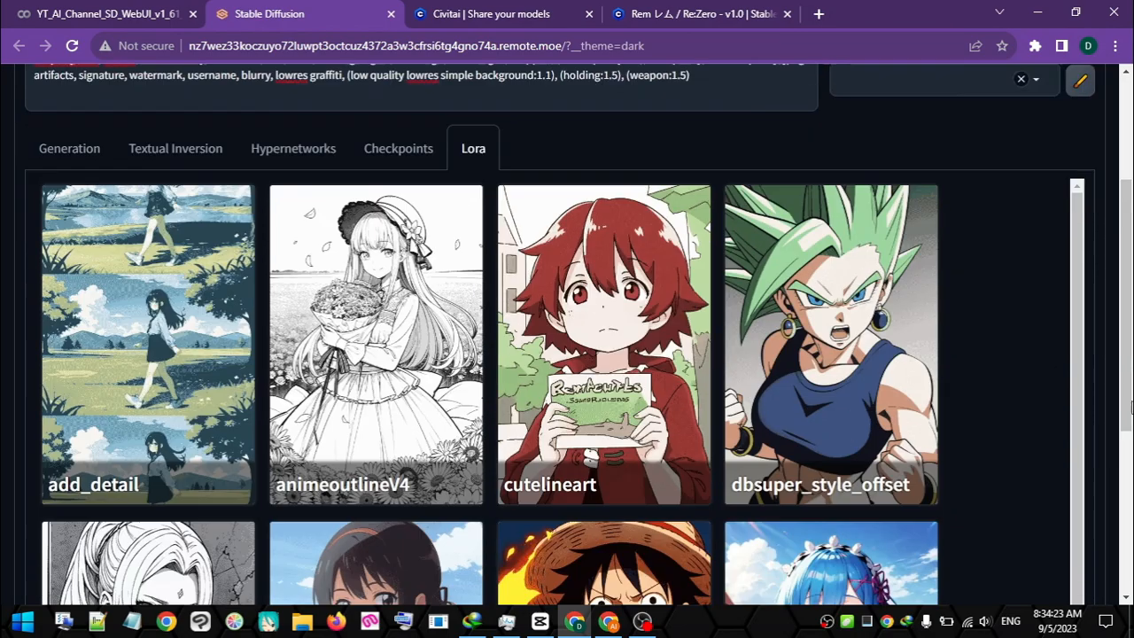
pyautogui.scroll(-1, 1000, 395)
pyautogui.scroll(5, 1000, 394)
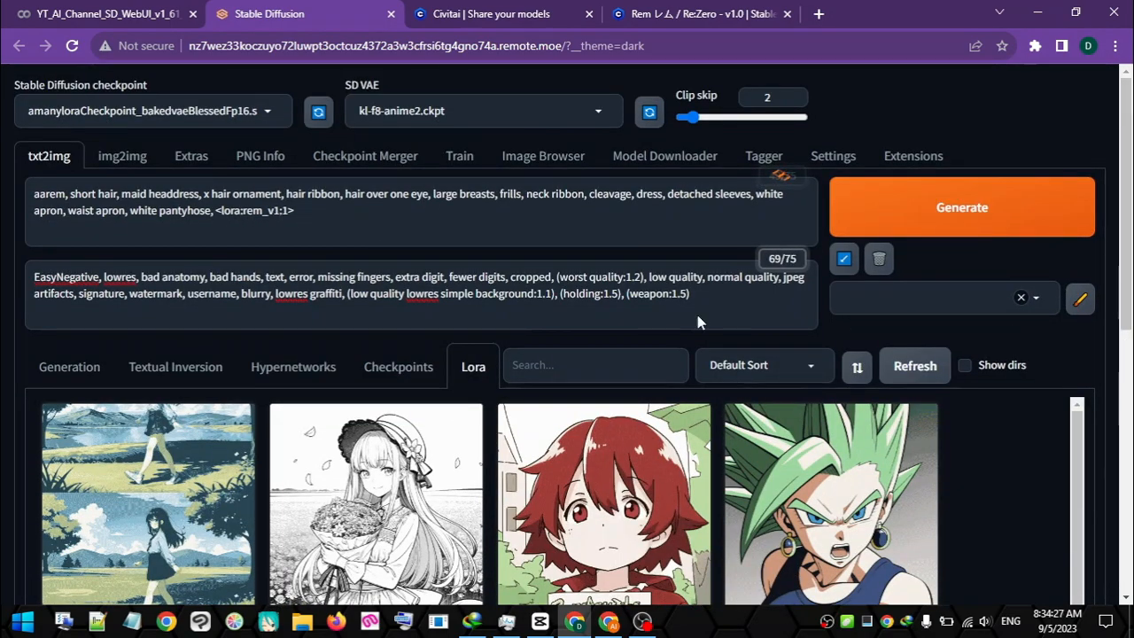
# Look up the recommended LoRA weight in the description on Civitai's Rem page.
pyautogui.click(289, 212)
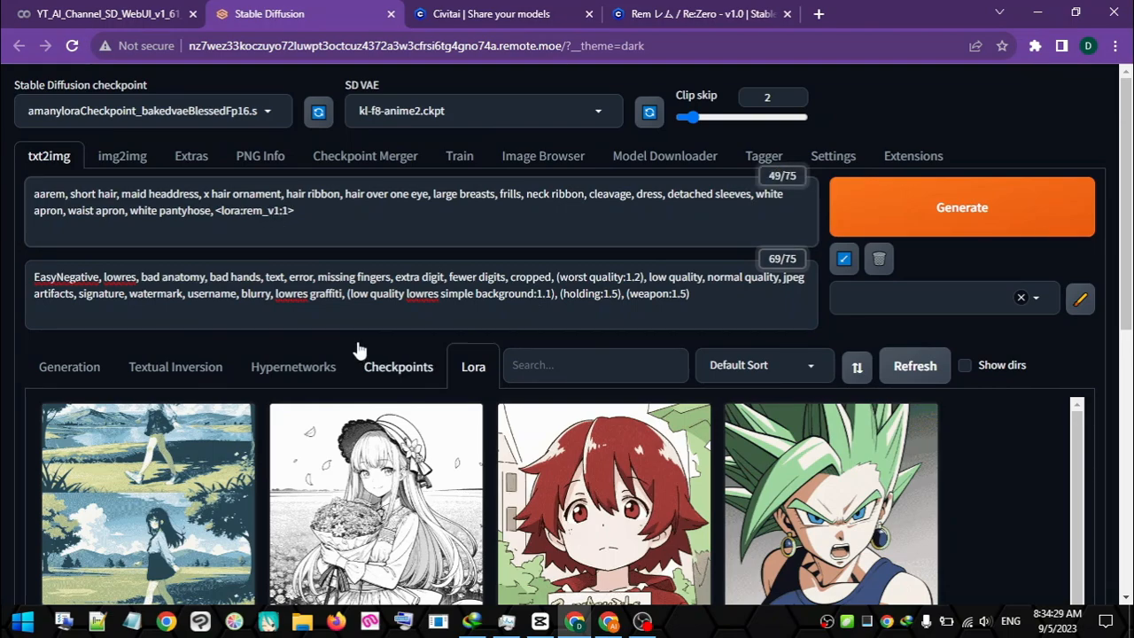
pyautogui.click(704, 13)
pyautogui.scroll(-4, 1033, 329)
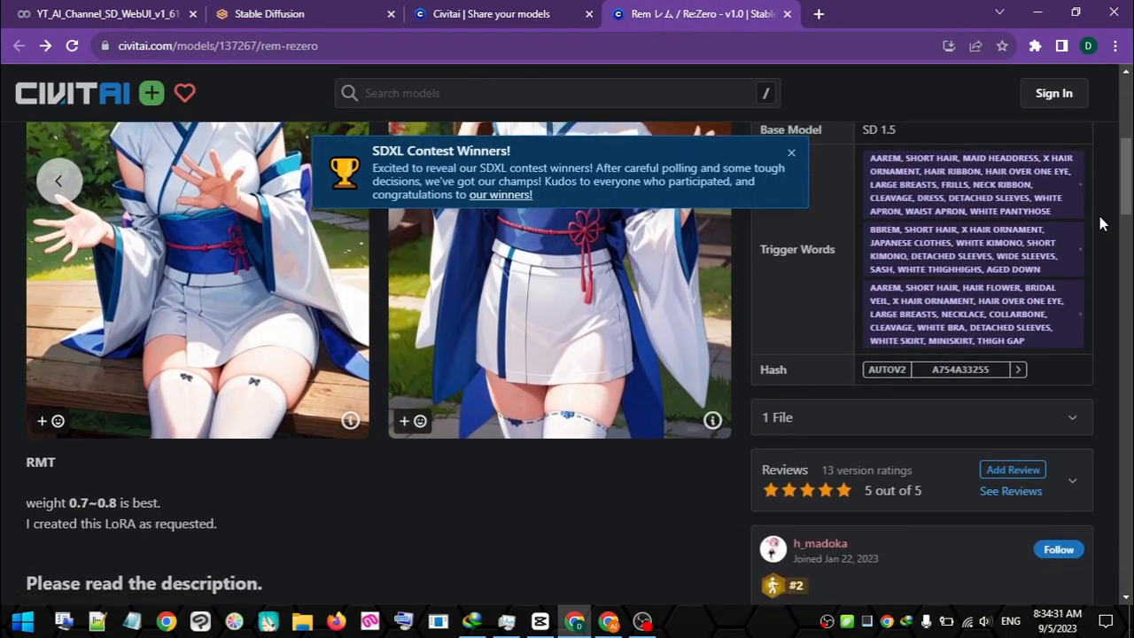
pyautogui.moveTo(29, 348); pyautogui.dragTo(213, 358)
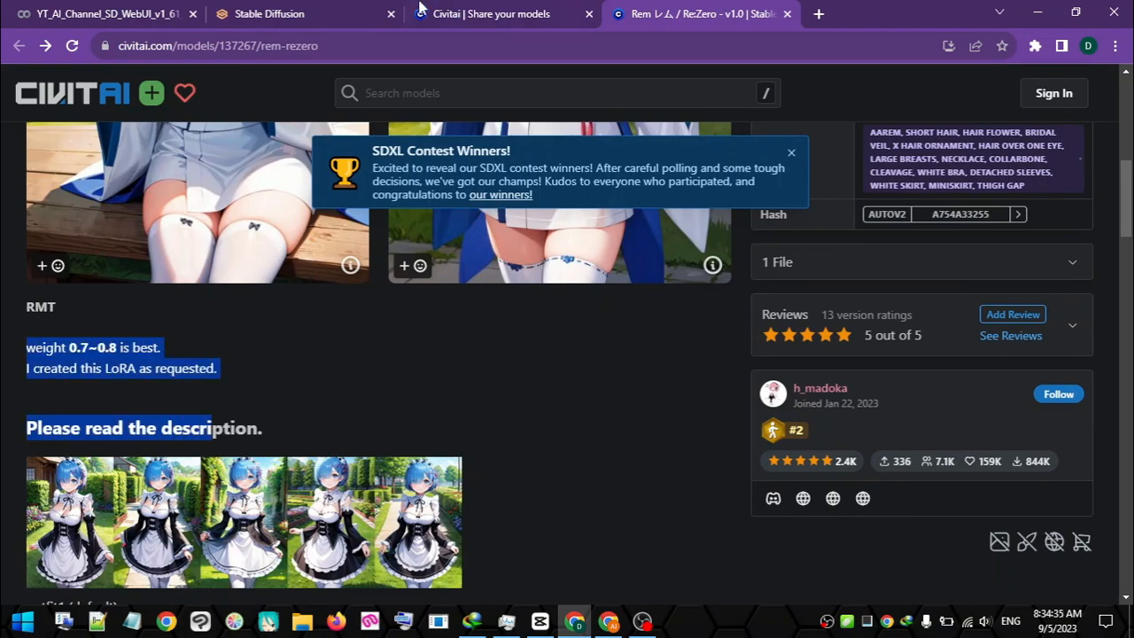
pyautogui.click(461, 11)
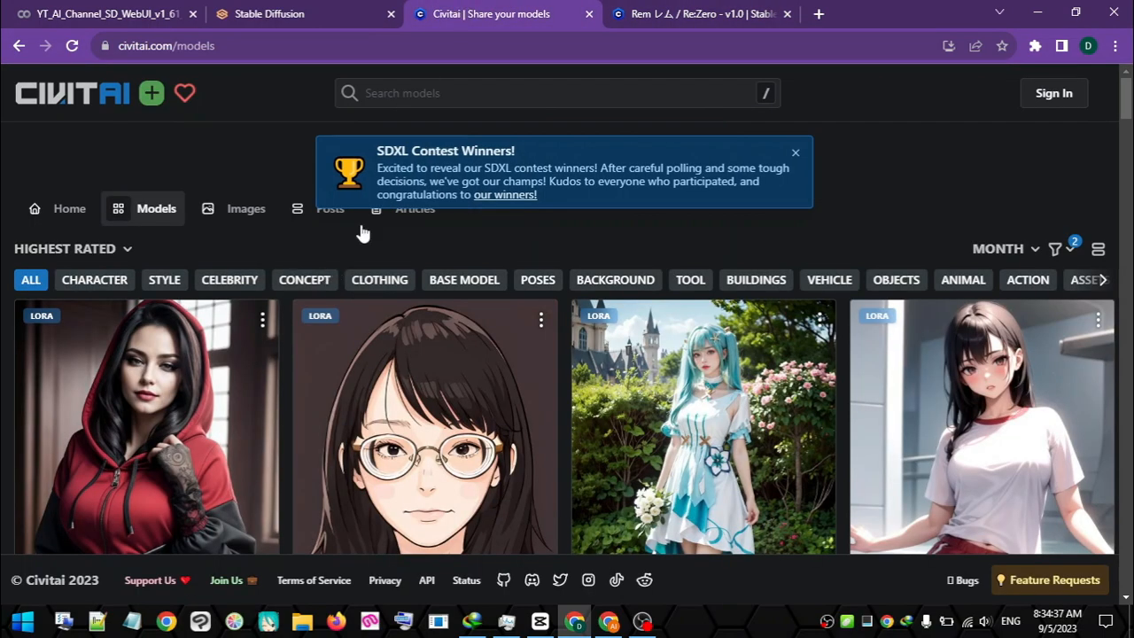
# Return to Stable Diffusion and change the rem_v1 LoRA weight in the prompt to 0.75.
pyautogui.click(332, 7)
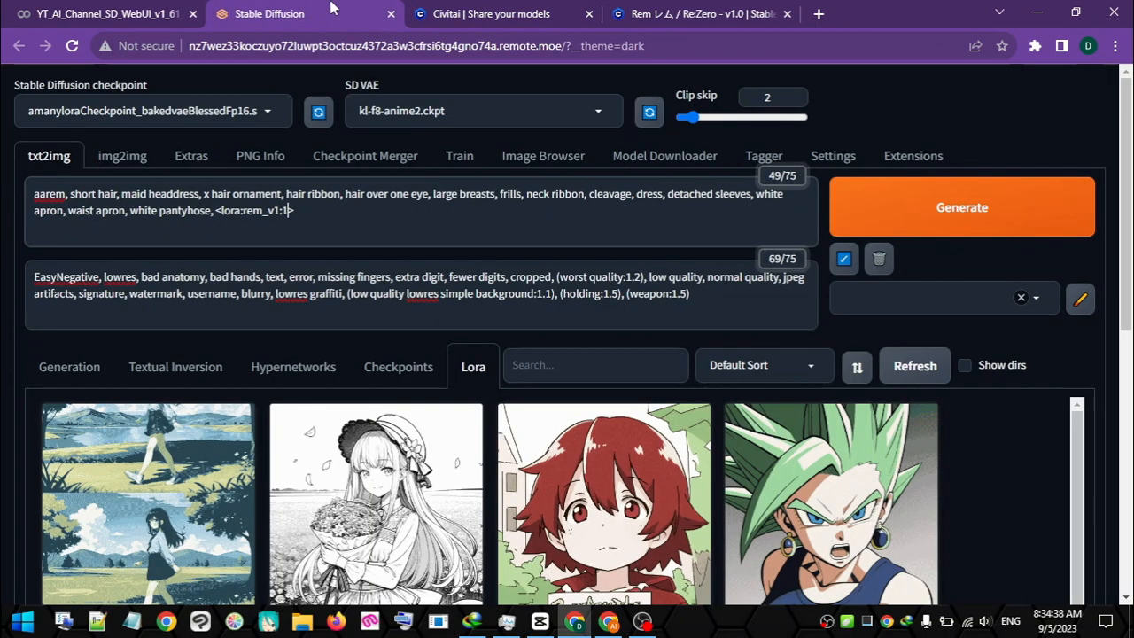
pyautogui.click(302, 236)
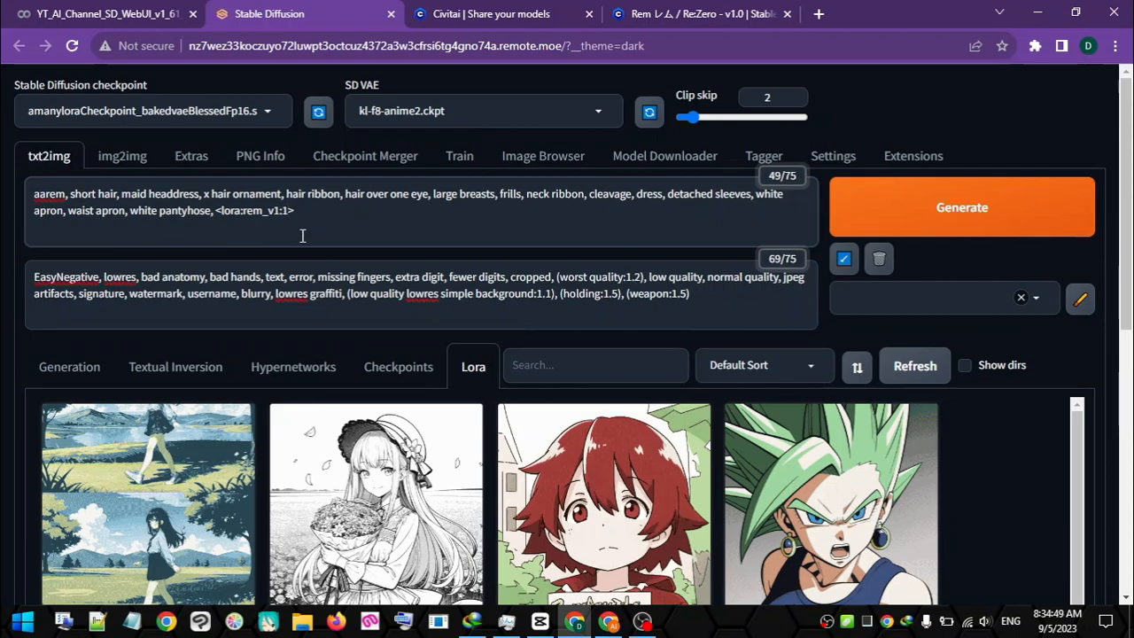
pyautogui.write('0')
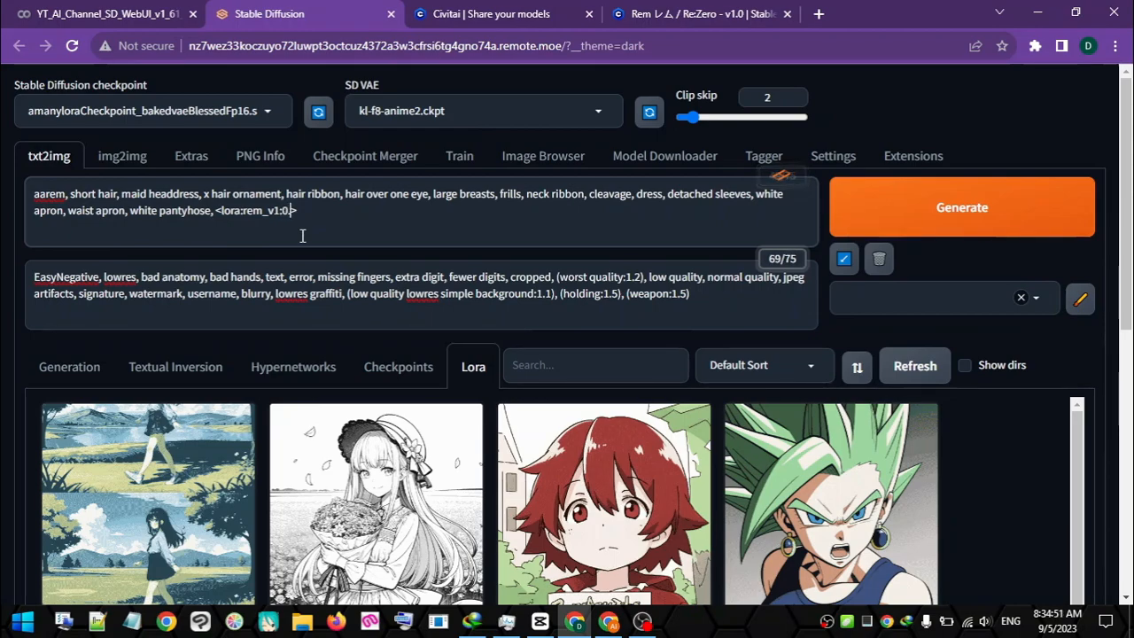
pyautogui.write('.74')
# Compare the entered LoRA weight with the recommended range on Civitai's Rem page.
pyautogui.click(699, 13)
pyautogui.click(99, 343)
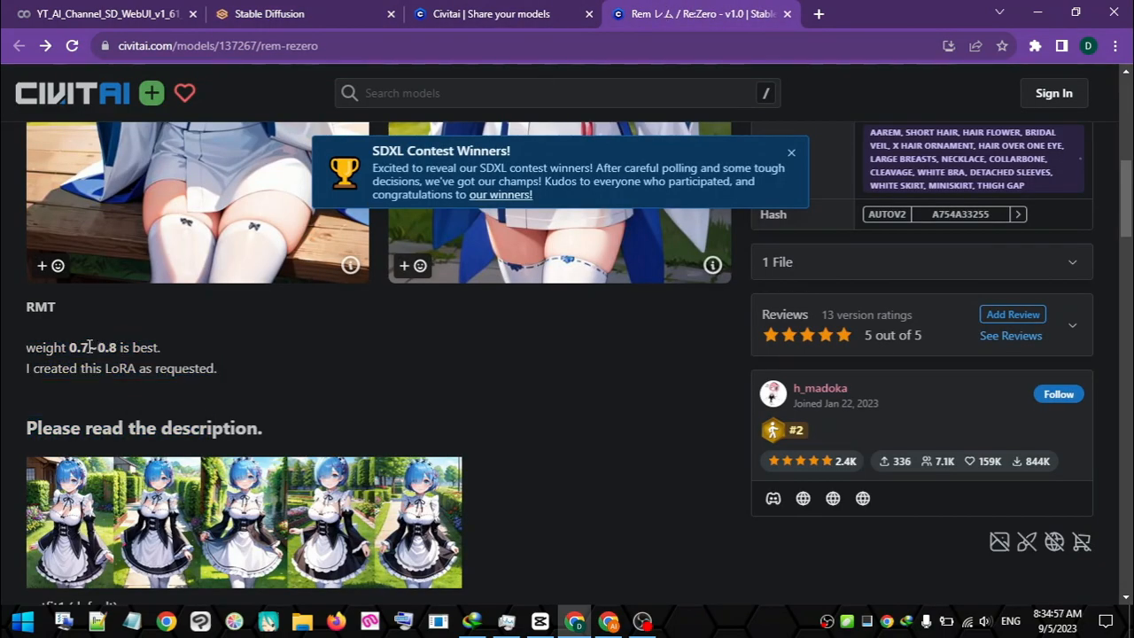
pyautogui.moveTo(70, 347); pyautogui.dragTo(133, 348)
# Go back to Stable Diffusion, show the generation settings and generate the image from the txt2img prompt.
pyautogui.click(381, 11)
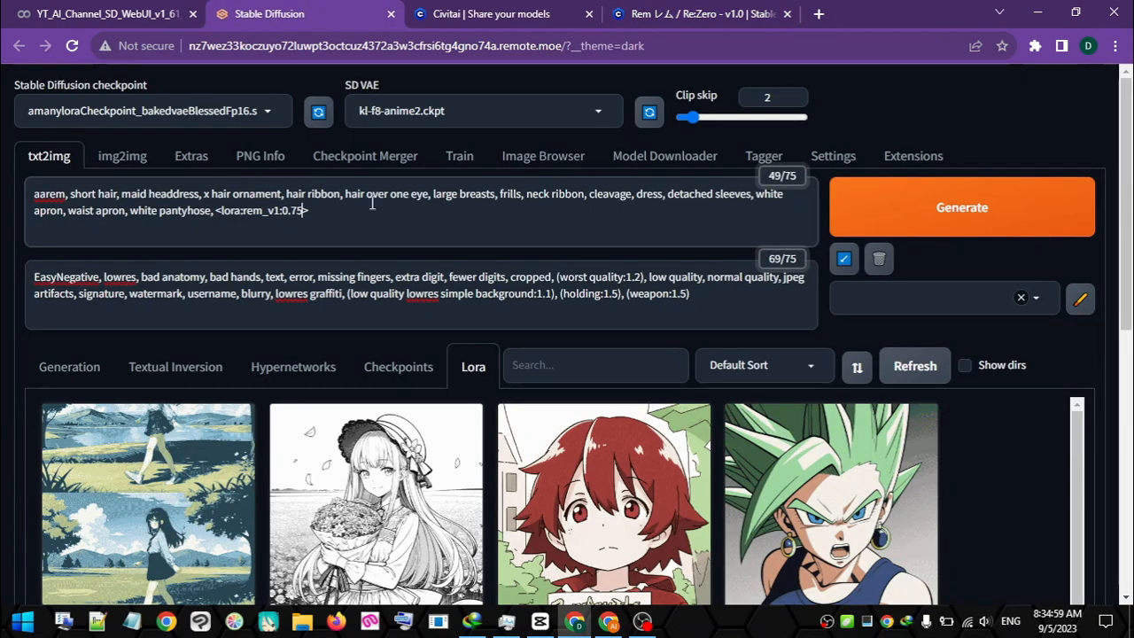
pyautogui.click(69, 365)
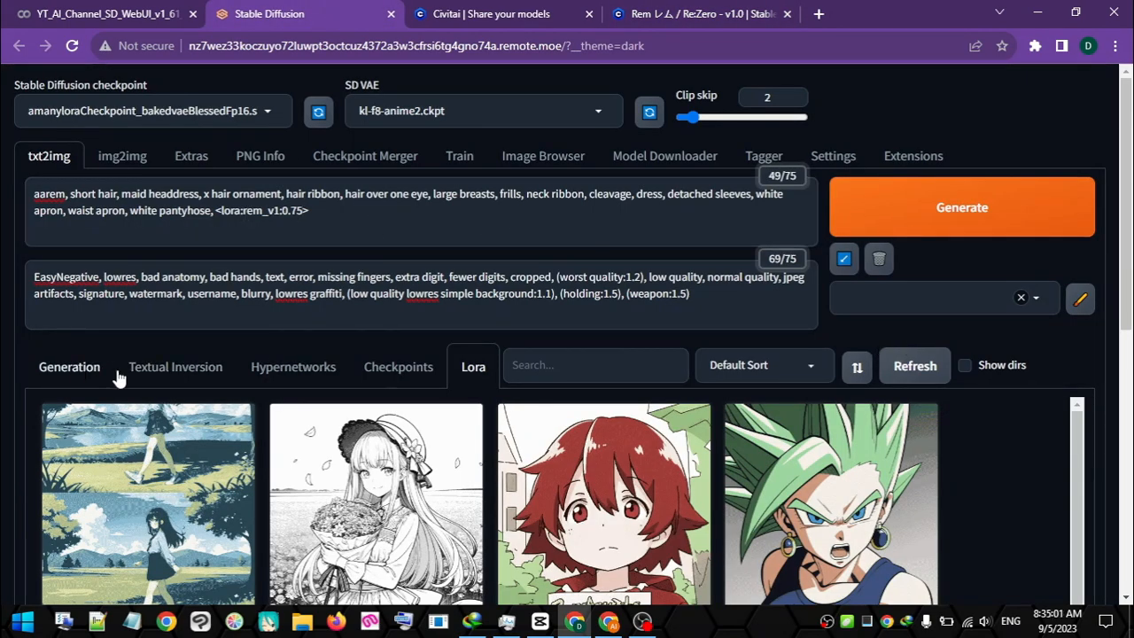
pyautogui.click(971, 216)
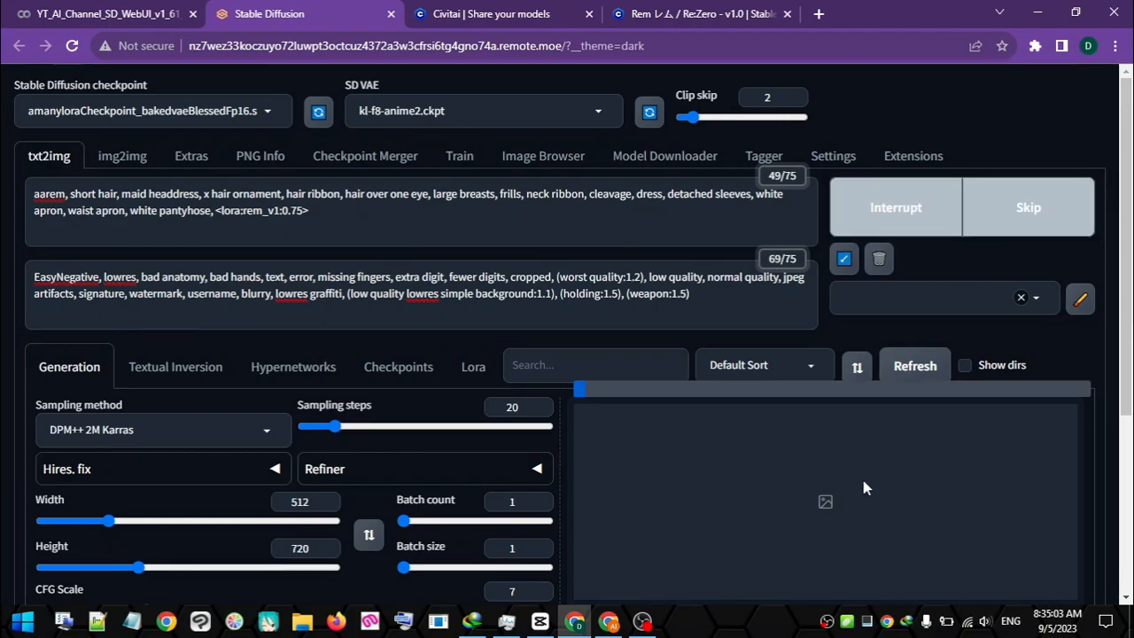
# Open the generated image in a new browser tab and inspect it enlarged and at fitted size.
pyautogui.scroll(-5, 991, 451)
pyautogui.scroll(1, 991, 452)
pyautogui.rightClick(902, 253)
pyautogui.click(956, 252)
pyautogui.click(417, 13)
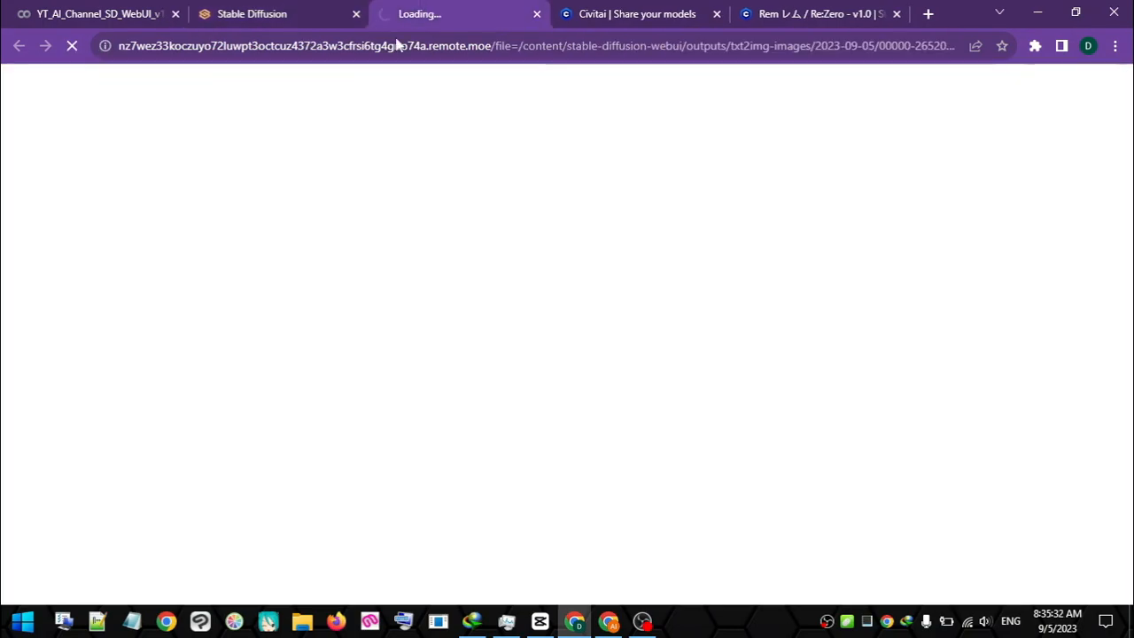
pyautogui.click(600, 207)
pyautogui.scroll(-1, 585, 230)
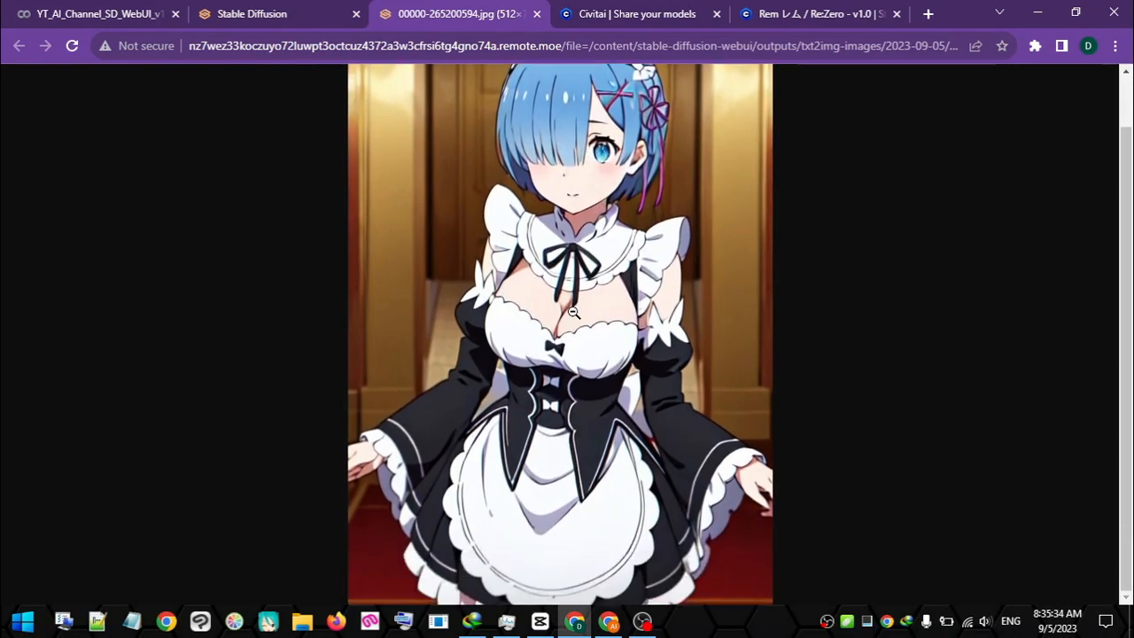
pyautogui.click(564, 245)
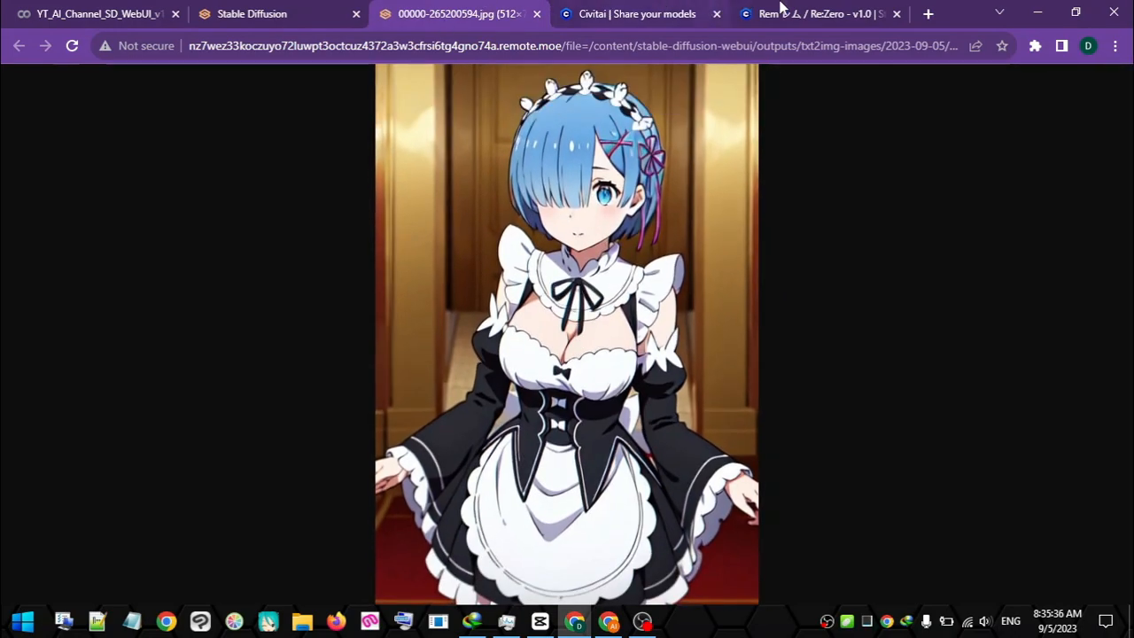
# Recheck the weight note on Civitai's Rem page, the LoRA tag in the Stable Diffusion prompt and the generated image.
pyautogui.click(744, 11)
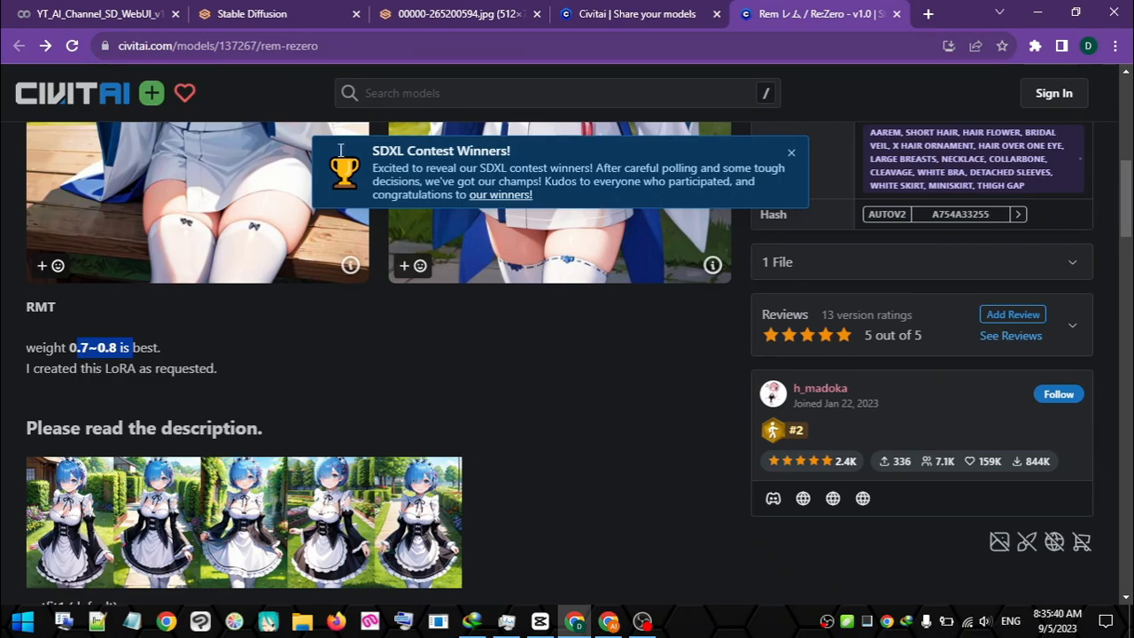
pyautogui.click(258, 11)
pyautogui.scroll(3, 504, 259)
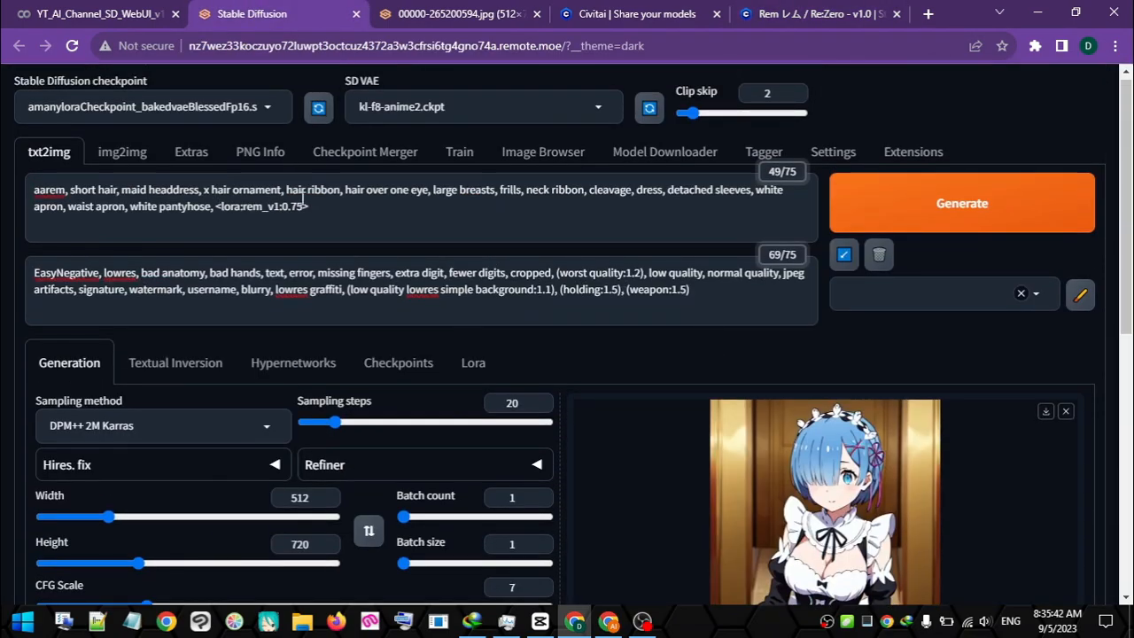
pyautogui.click(322, 203)
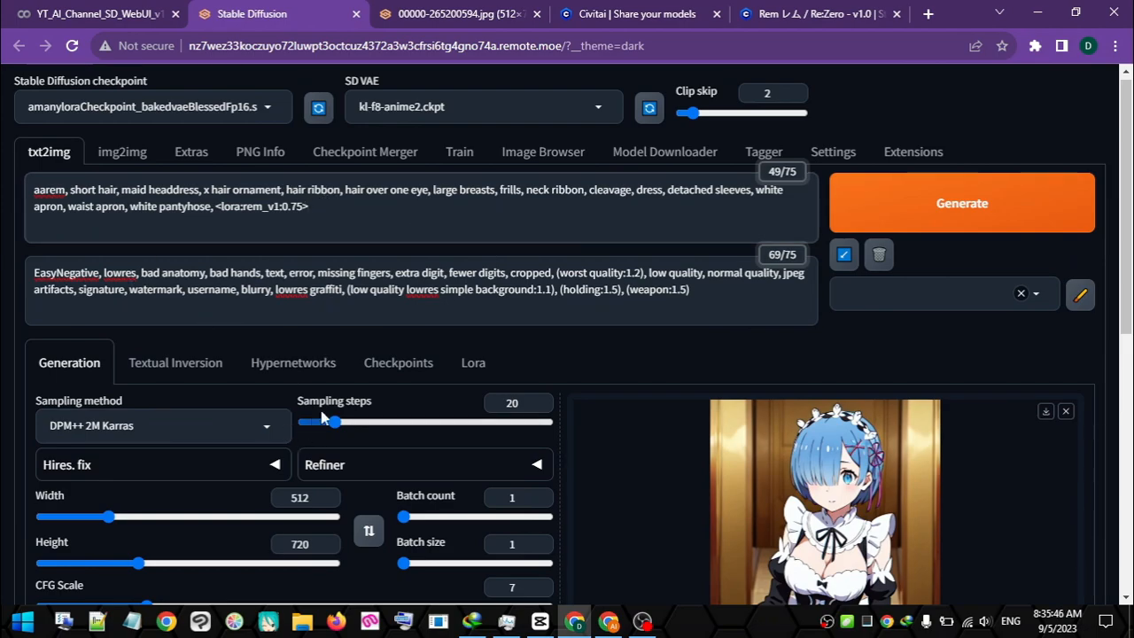
pyautogui.scroll(-2, 506, 240)
pyautogui.click(405, 13)
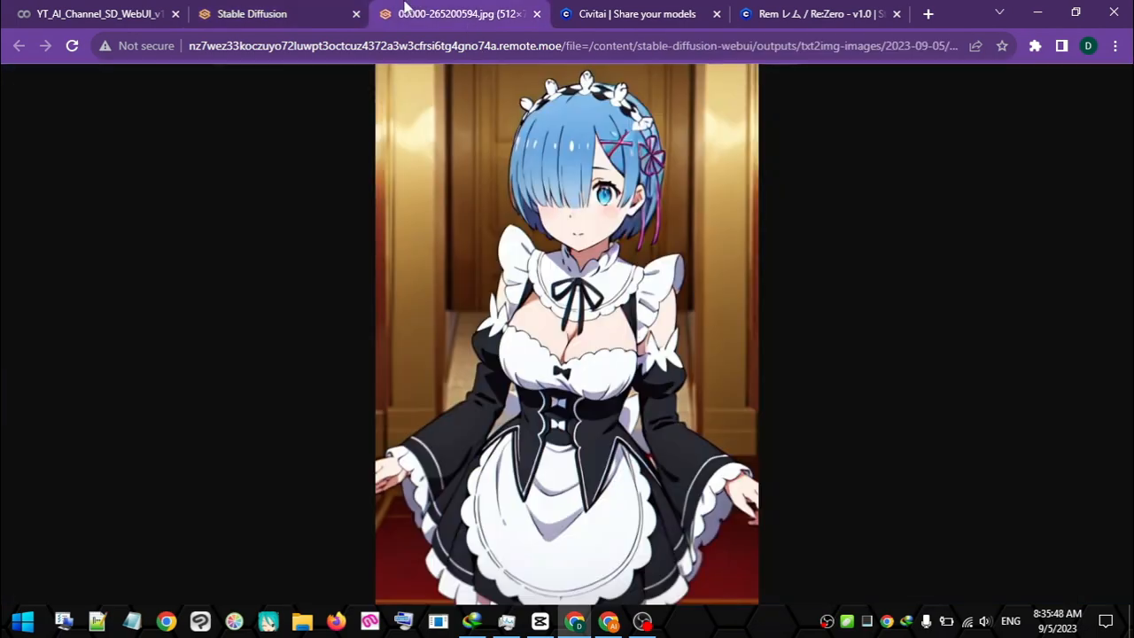
# Enable Hires. fix in Stable Diffusion with the R-ESRGAN 4x+ Anime6B upscaler, 10 hires steps and a denoising strength of 0.61.
pyautogui.click(303, 9)
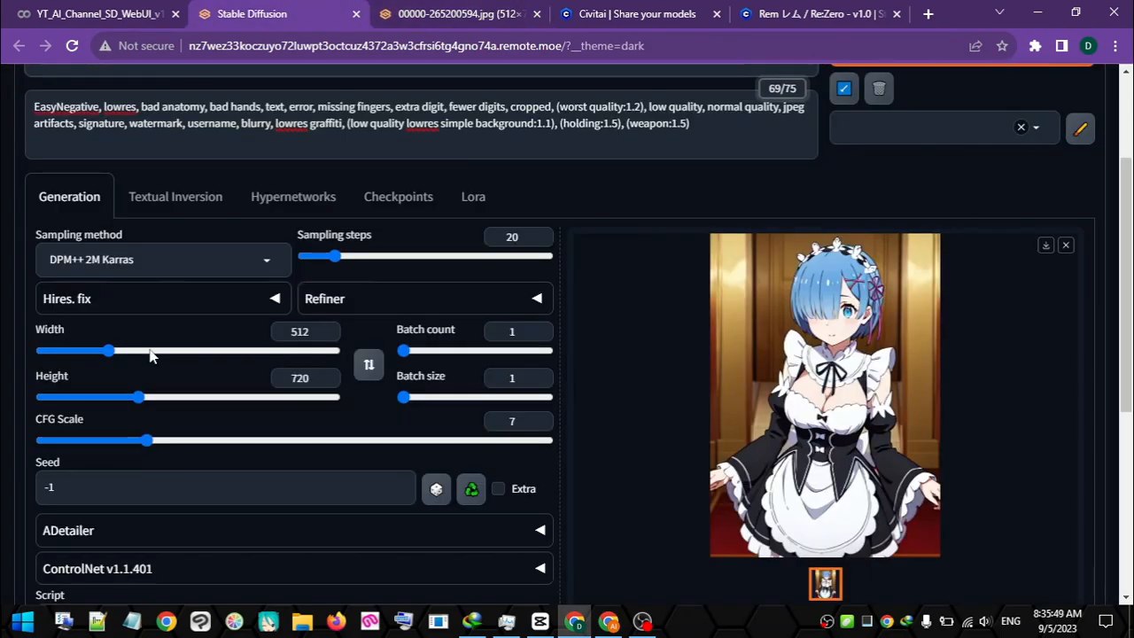
pyautogui.click(254, 309)
pyautogui.click(159, 342)
pyautogui.scroll(-1, 145, 264)
pyautogui.click(147, 271)
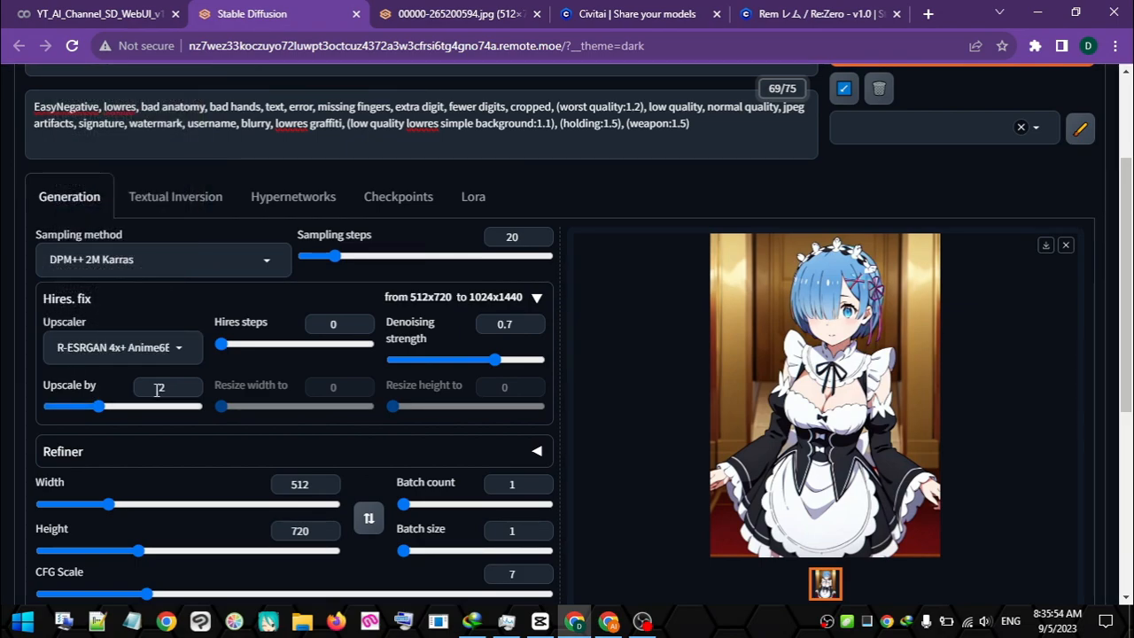
pyautogui.click(323, 326)
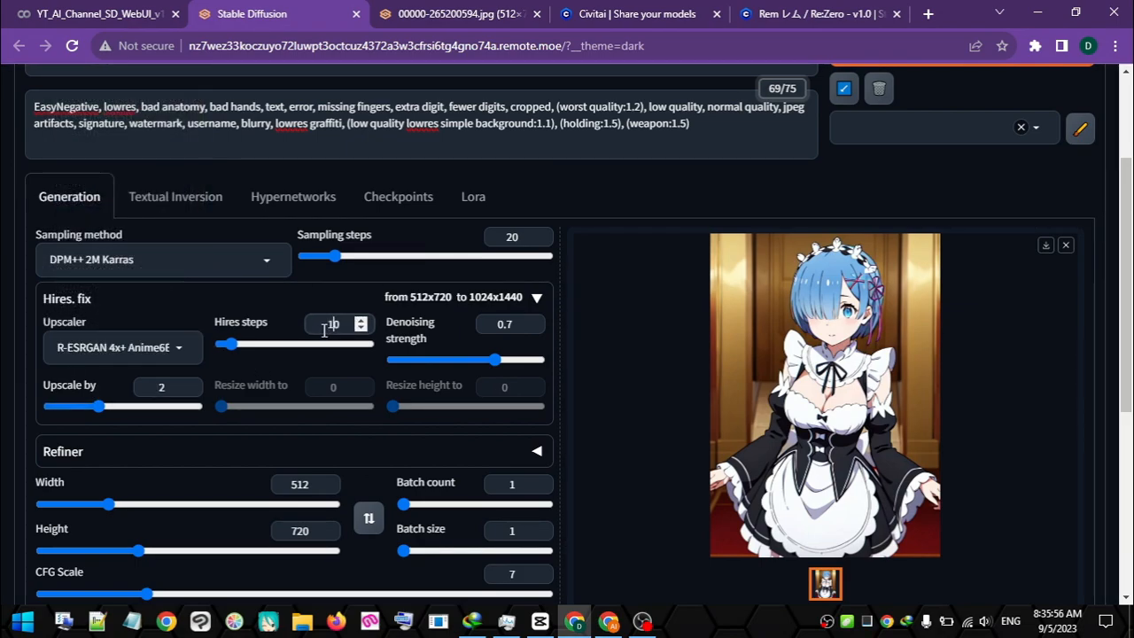
pyautogui.moveTo(522, 237); pyautogui.dragTo(304, 245)
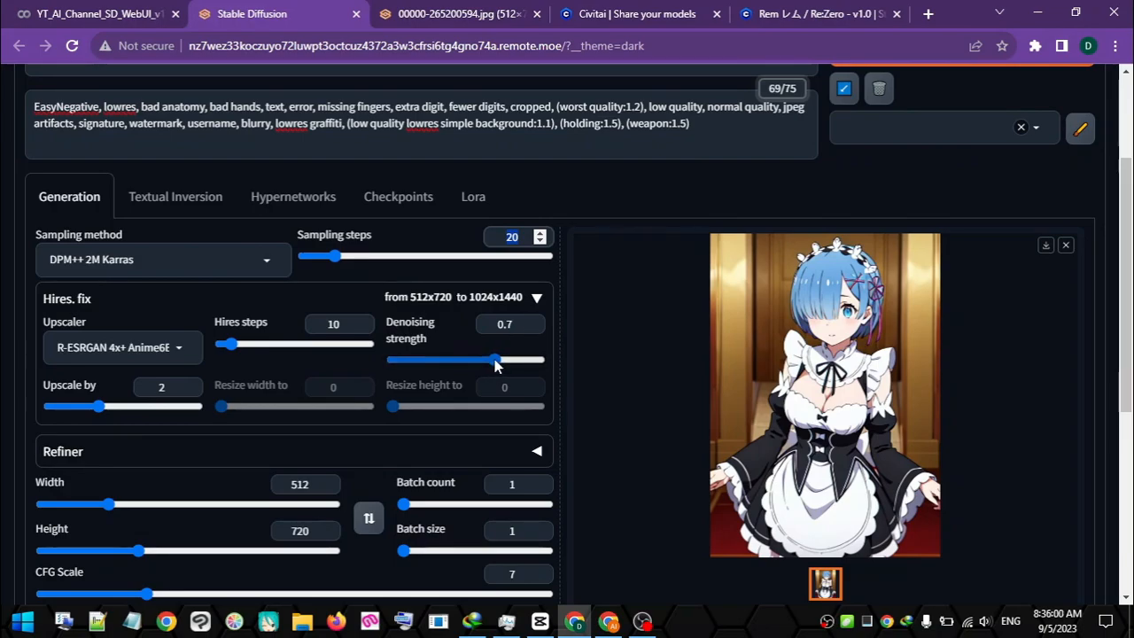
pyautogui.moveTo(496, 364); pyautogui.dragTo(482, 363)
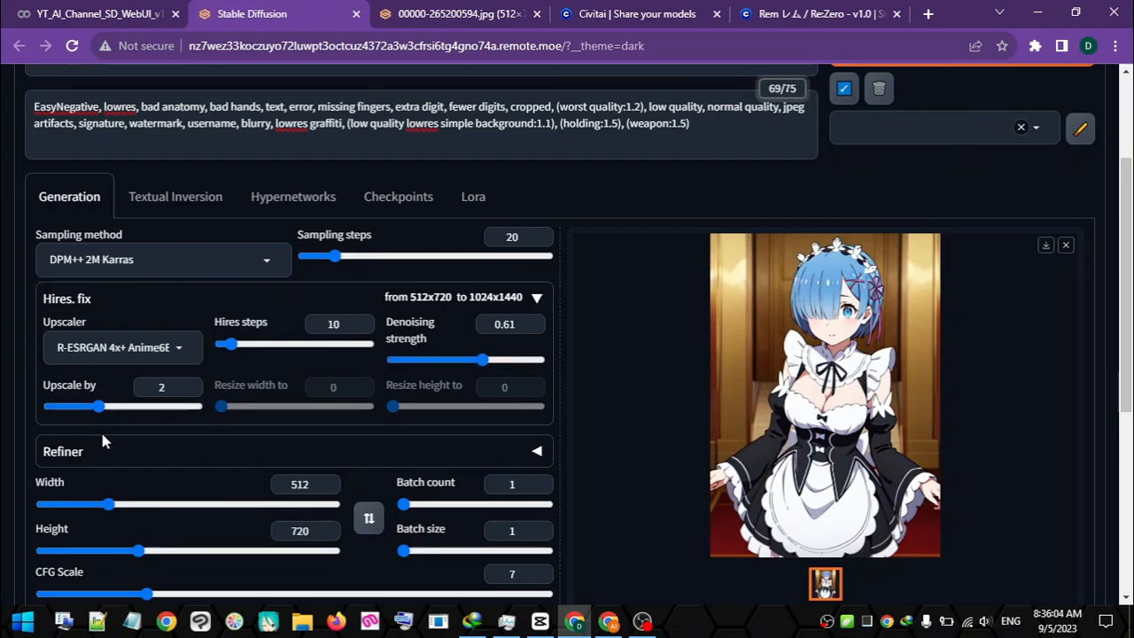
# Copy the seed 265200594 from the generated image's information into the Seed setting.
pyautogui.scroll(-2, 650, 448)
pyautogui.scroll(-3, 534, 497)
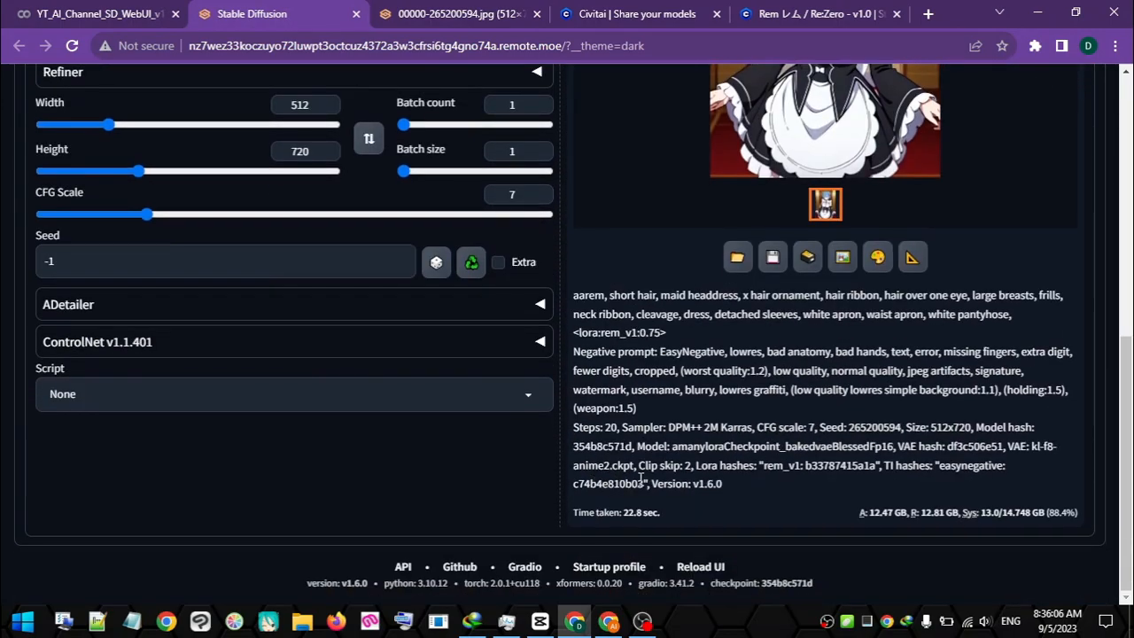
pyautogui.scroll(2, 534, 497)
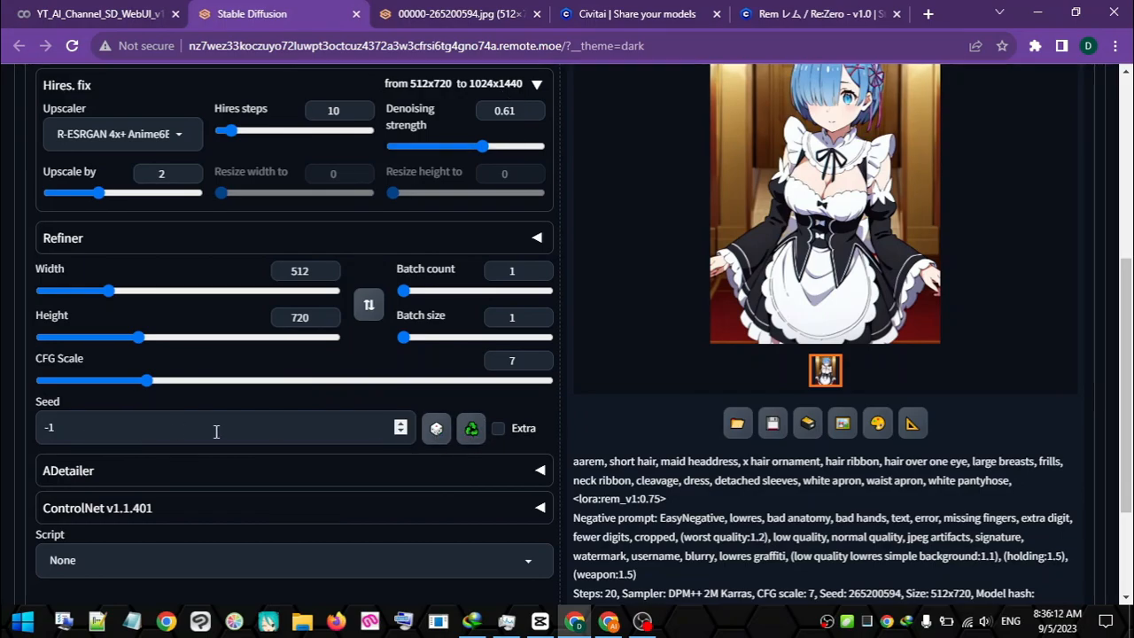
pyautogui.moveTo(57, 430); pyautogui.dragTo(3, 431)
pyautogui.write('265200594')
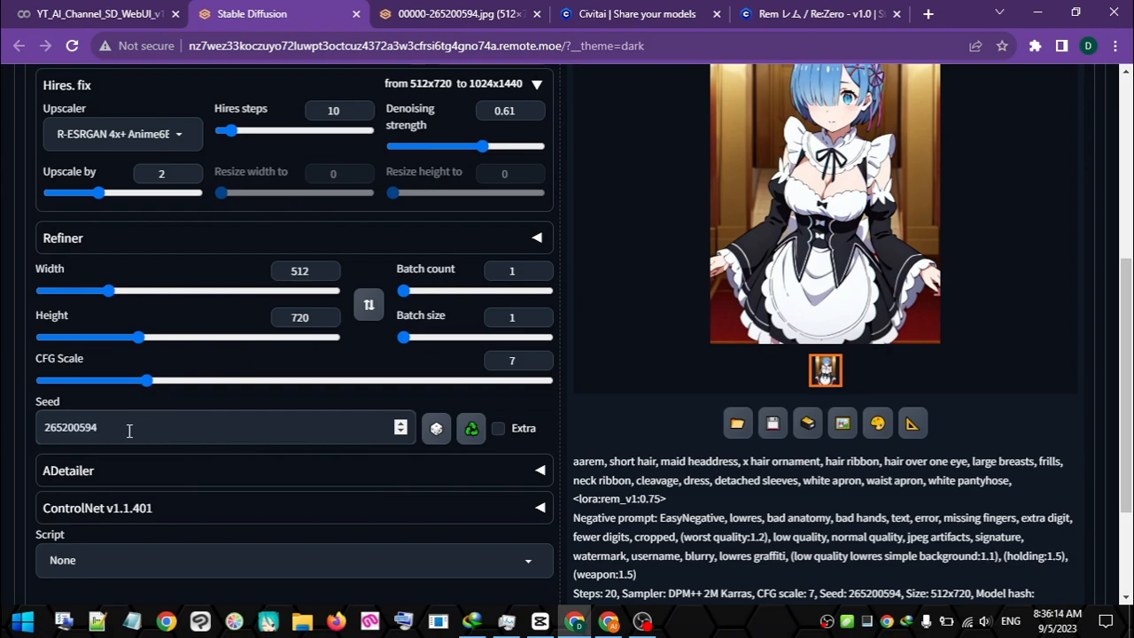
# Generate the image again with the fixed seed and Hires. fix upscaling.
pyautogui.scroll(4, 1028, 342)
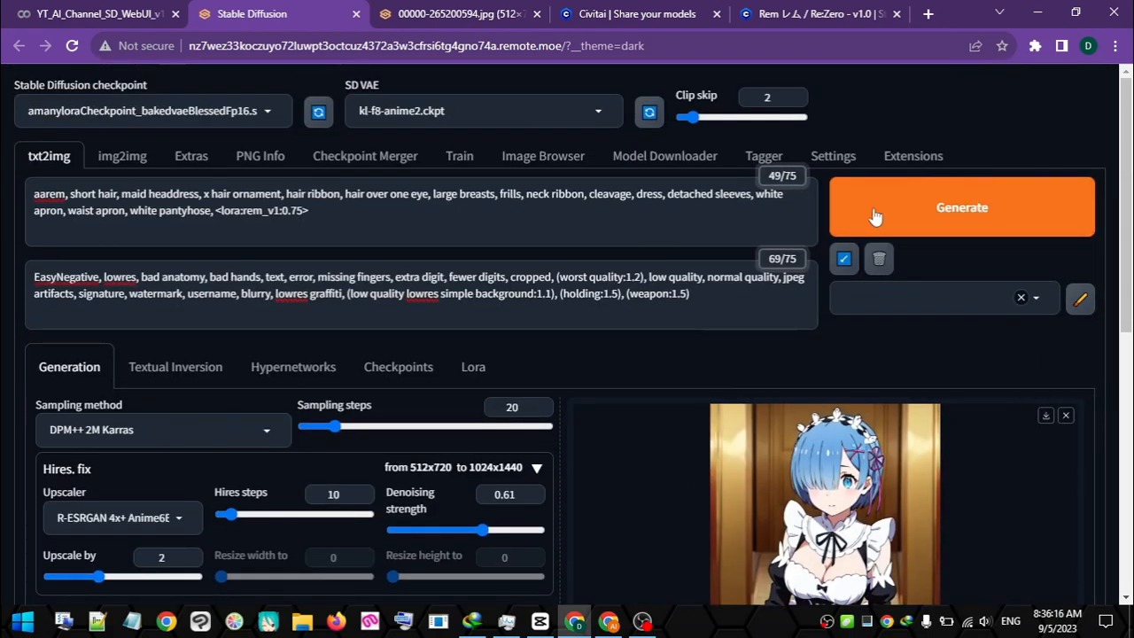
pyautogui.click(984, 208)
pyautogui.scroll(-2, 627, 300)
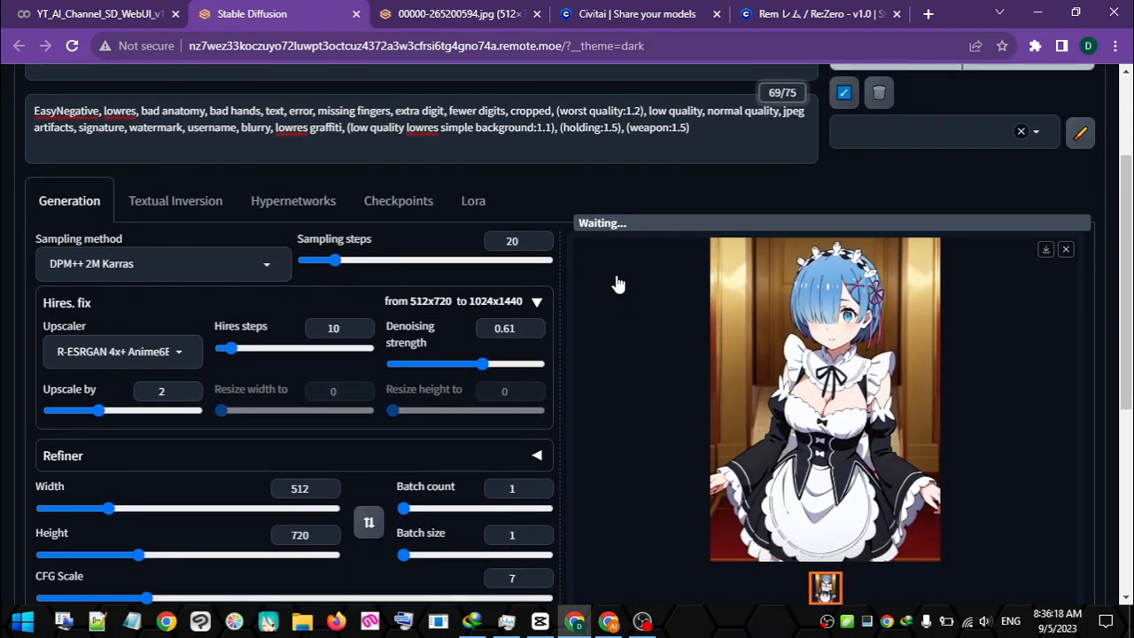
# Recheck the first generated Rem image during generation, and open the upscaled result in a separate tab.
pyautogui.click(462, 13)
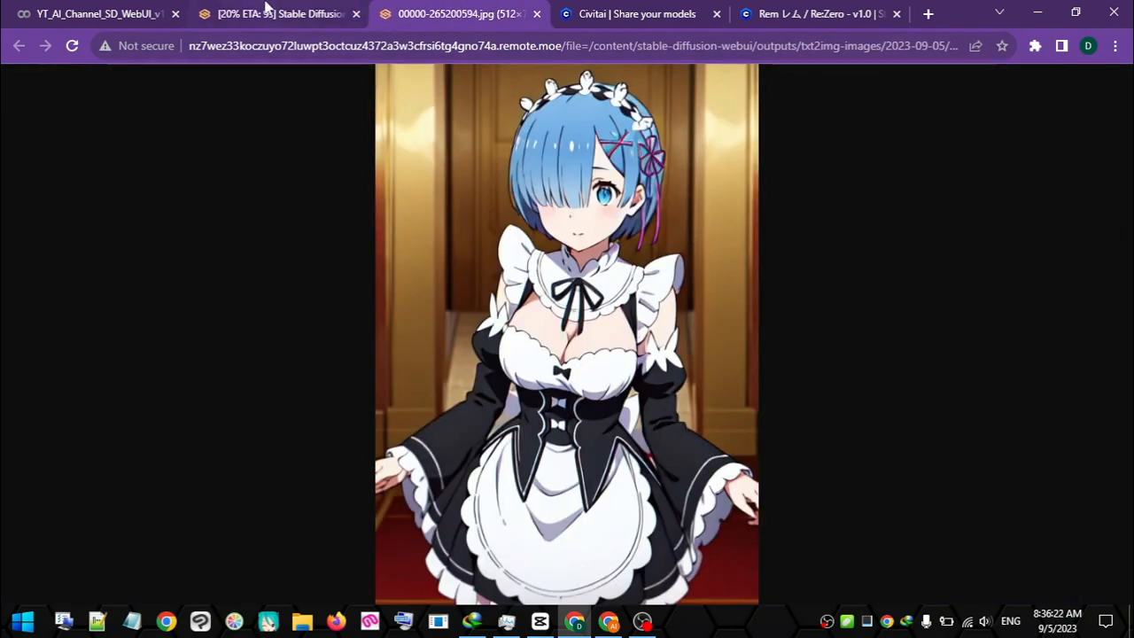
pyautogui.click(266, 13)
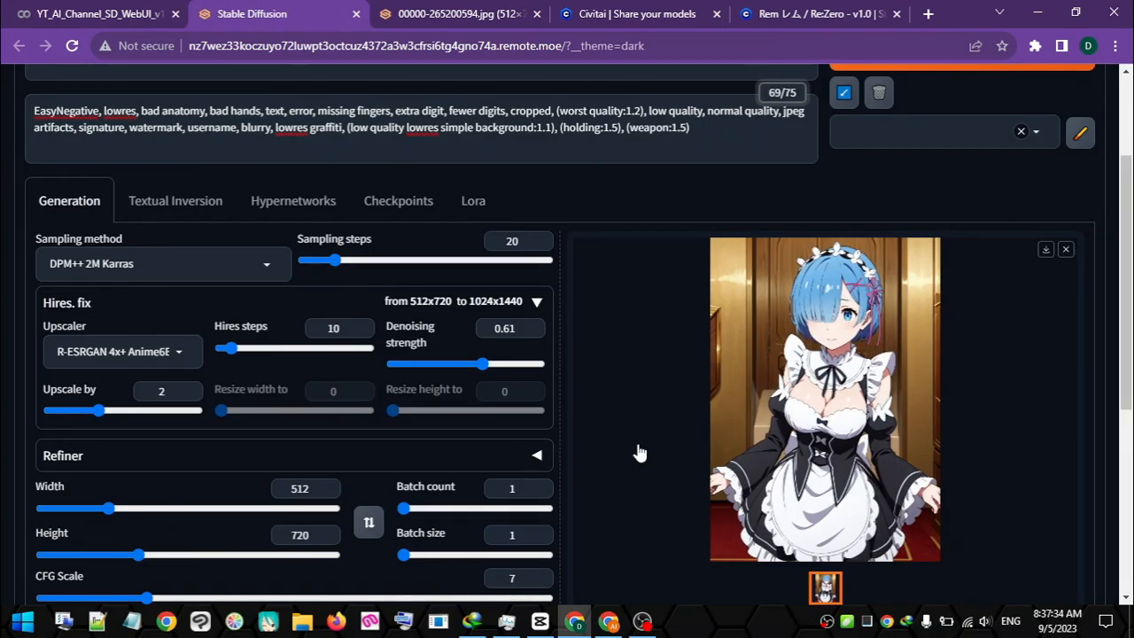
pyautogui.rightClick(813, 310)
pyautogui.click(890, 324)
pyautogui.click(381, 10)
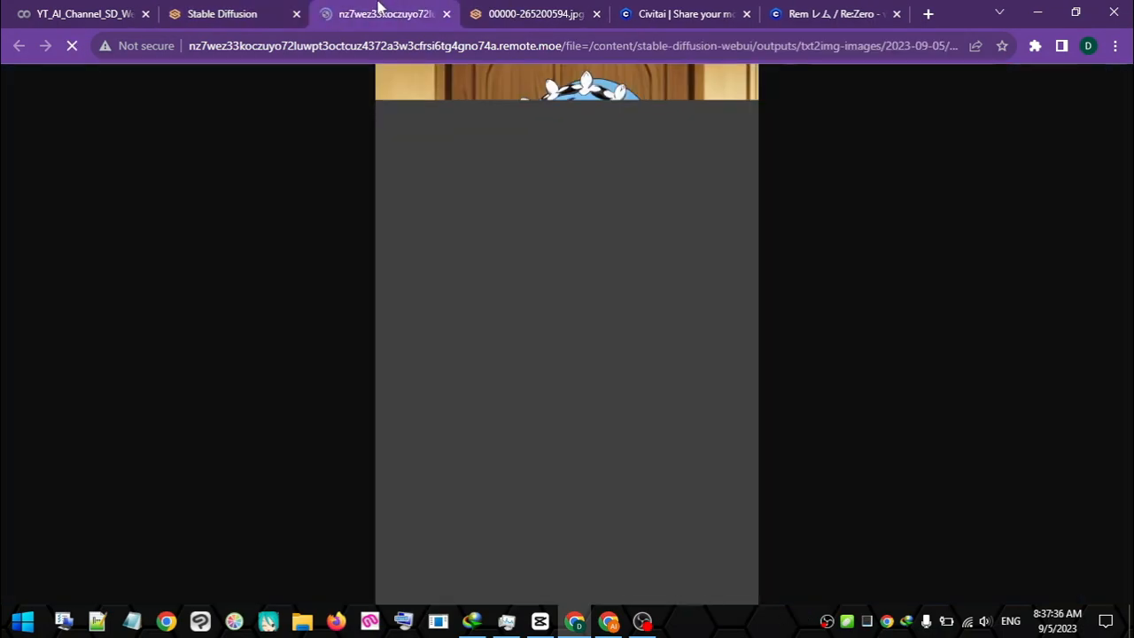
# Compare the original image 00000-265200594.jpg with the upscaled 00001-265200594.jpg, examining both at enlarged and fitted size.
pyautogui.click(532, 12)
pyautogui.click(615, 231)
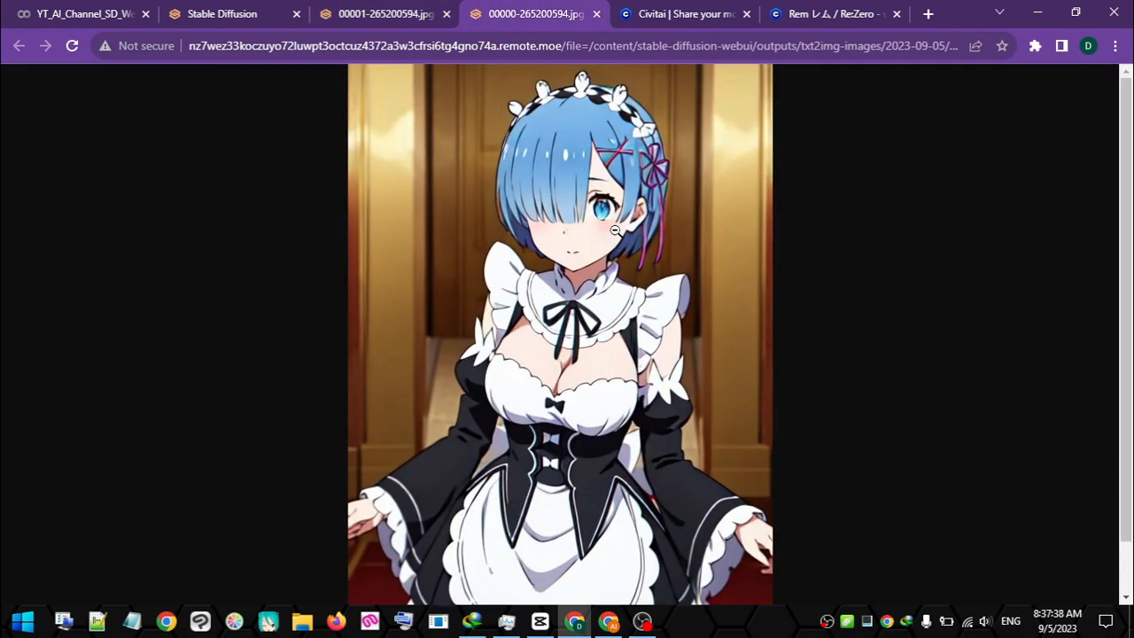
pyautogui.click(605, 239)
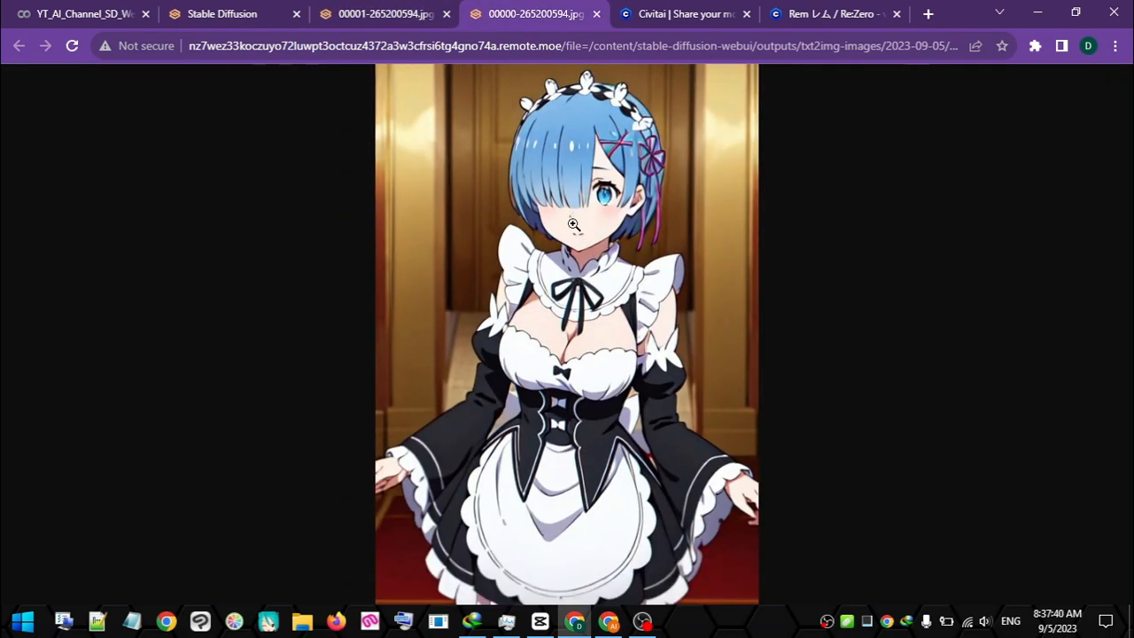
pyautogui.click(387, 12)
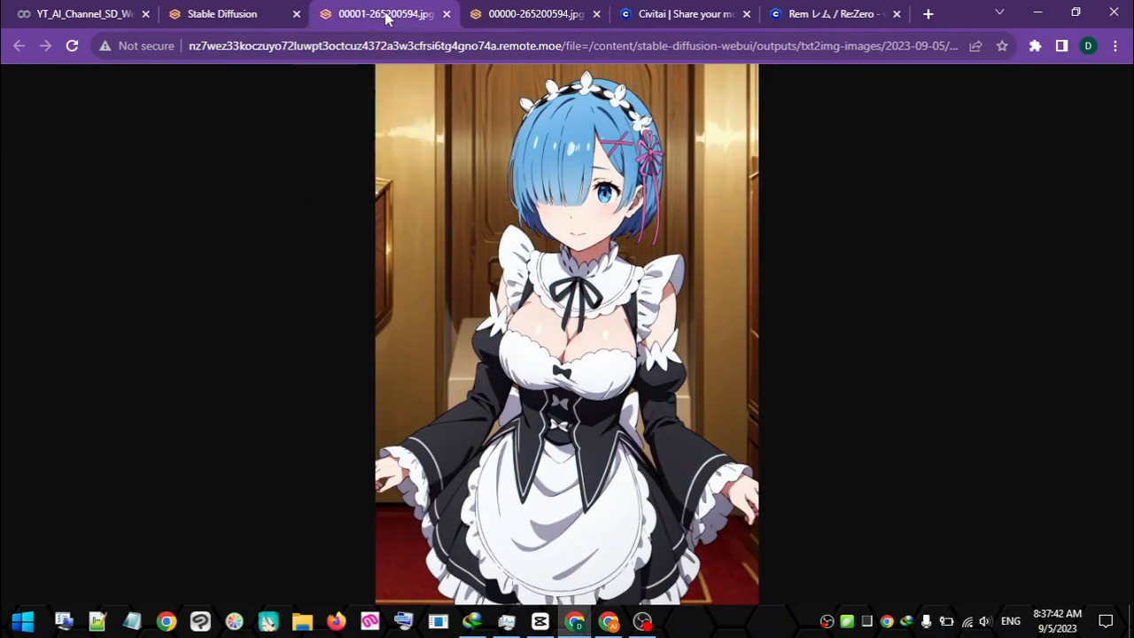
pyautogui.click(574, 151)
pyautogui.scroll(-10, 729, 252)
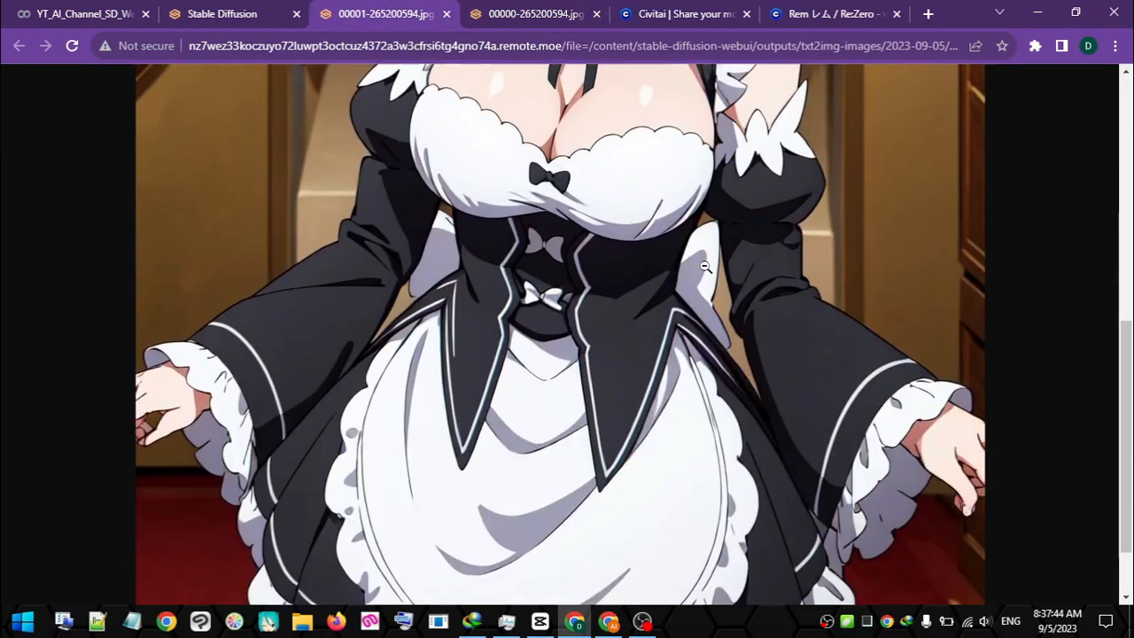
pyautogui.scroll(10, 673, 301)
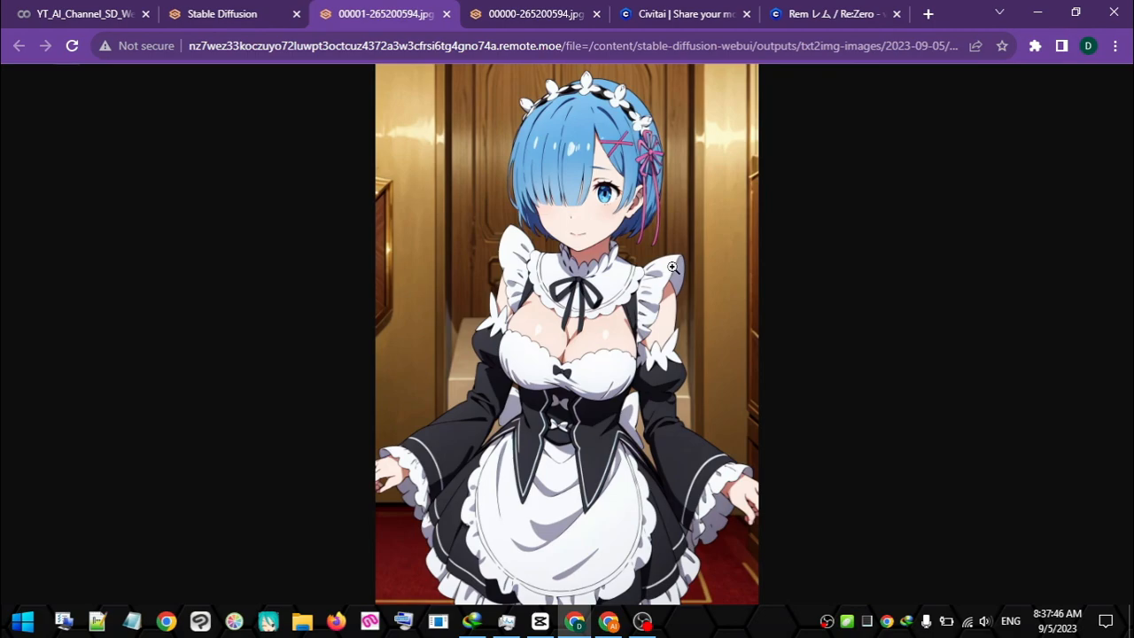
pyautogui.click(670, 266)
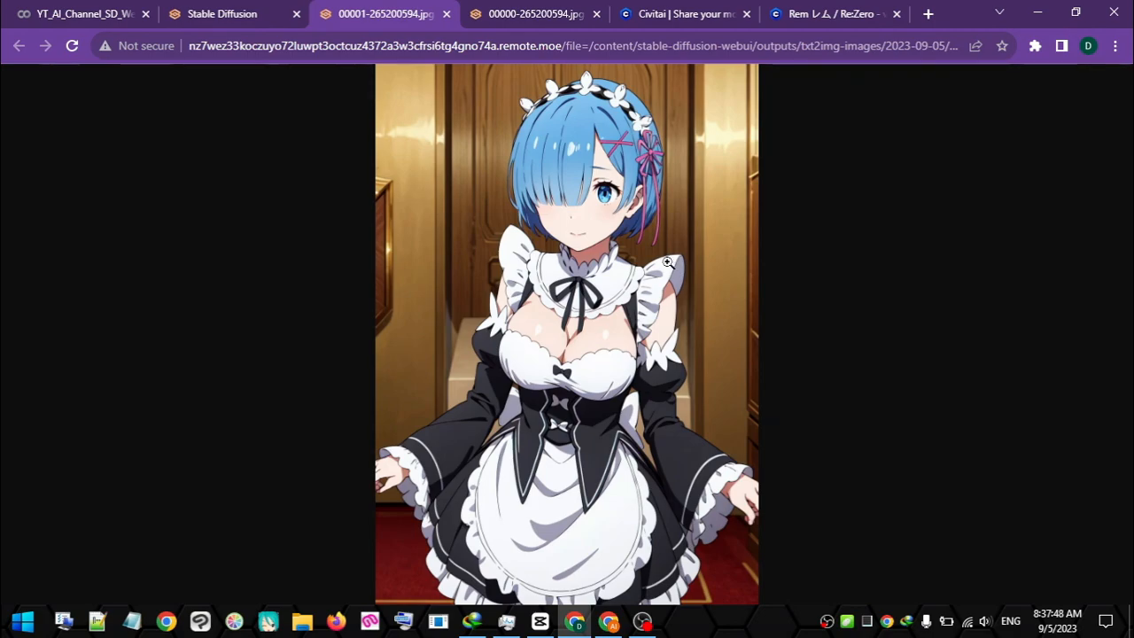
# Add the add_detail LoRA at weight 1 to the Stable Diffusion prompt after the rem_v1 tag, separated by a comma.
pyautogui.click(284, 23)
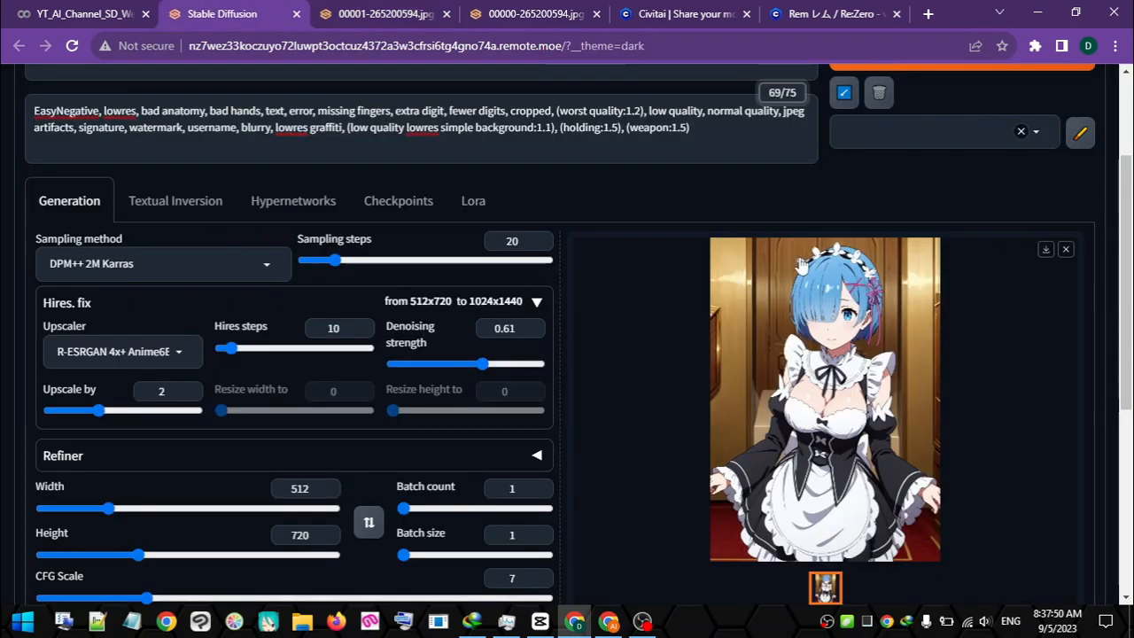
pyautogui.scroll(2, 612, 243)
pyautogui.click(386, 232)
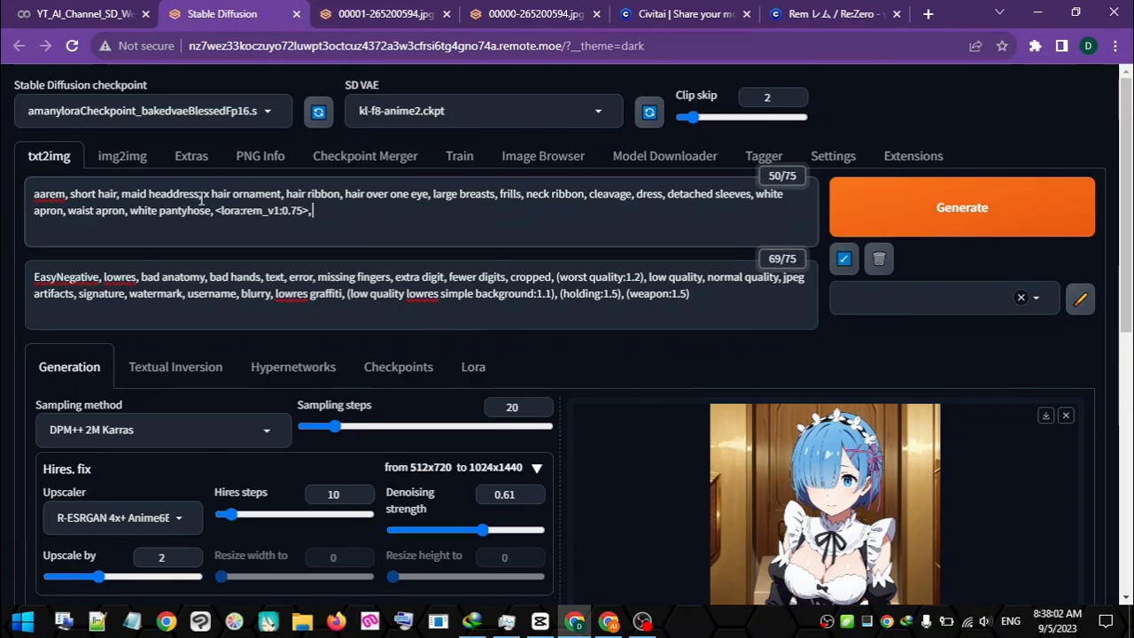
pyautogui.click(479, 366)
pyautogui.scroll(-2, 478, 366)
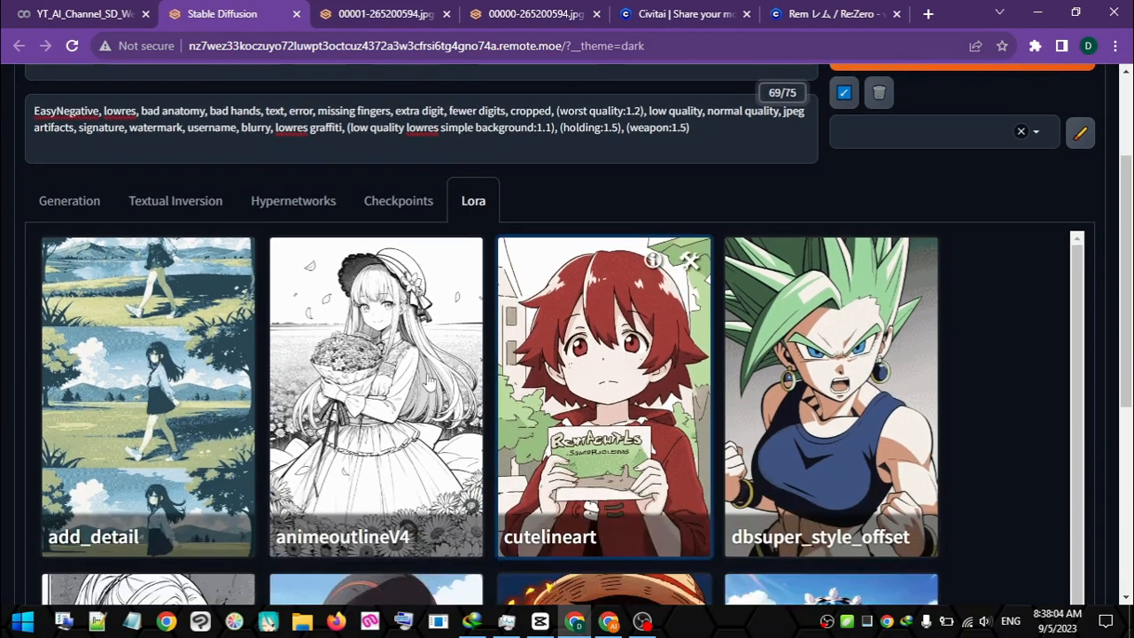
pyautogui.click(115, 549)
pyautogui.scroll(2, 115, 550)
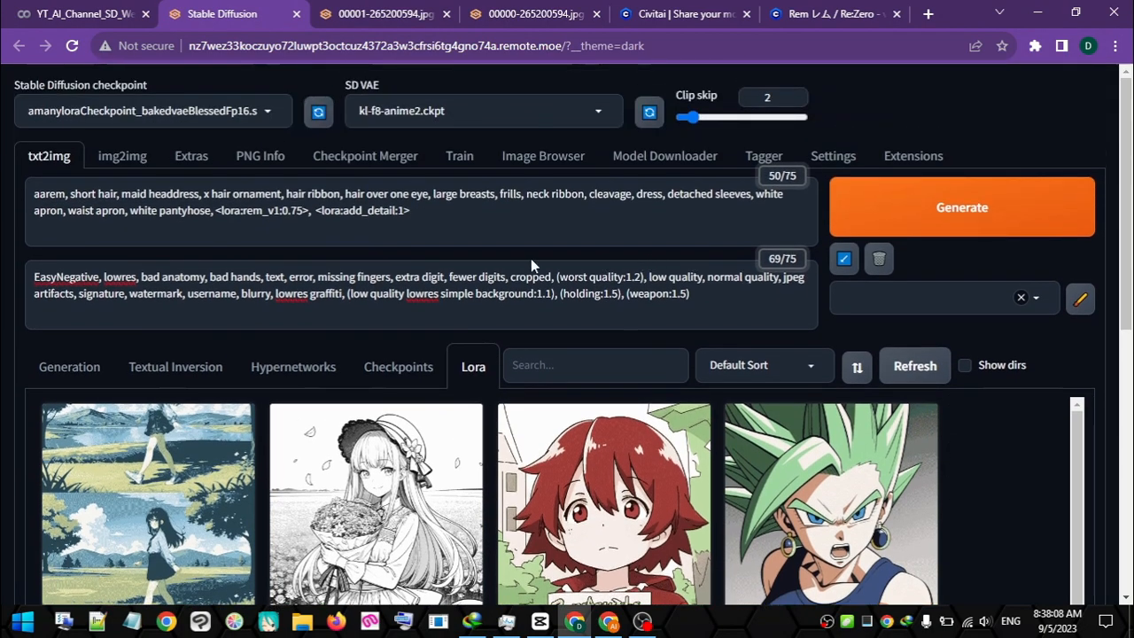
pyautogui.click(311, 211)
pyautogui.write(',')
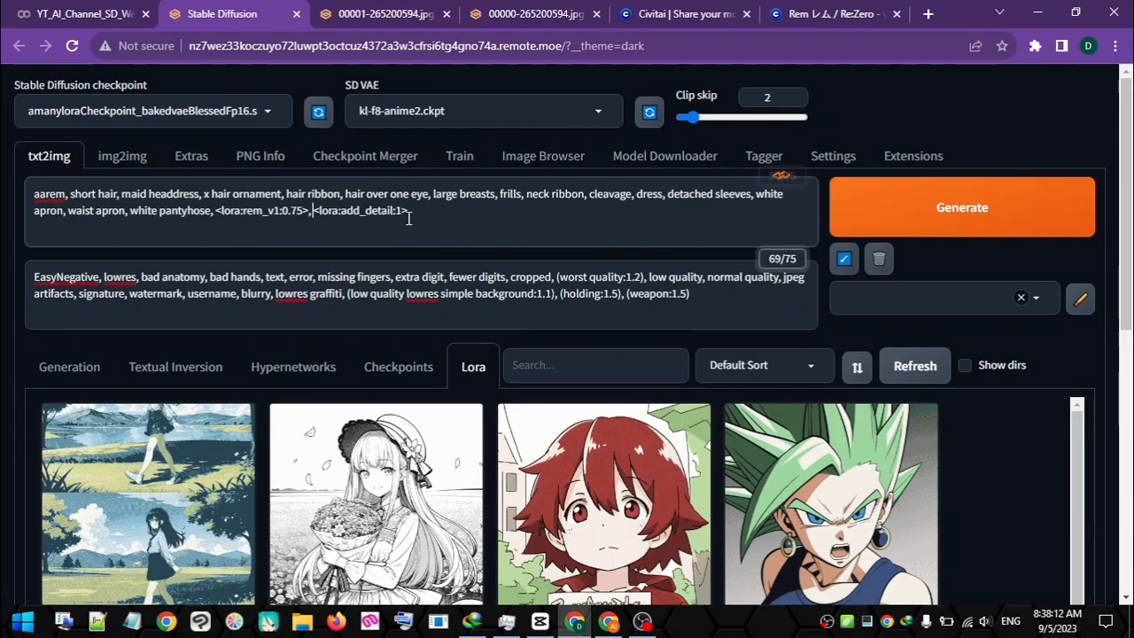
pyautogui.press('BackSpace')
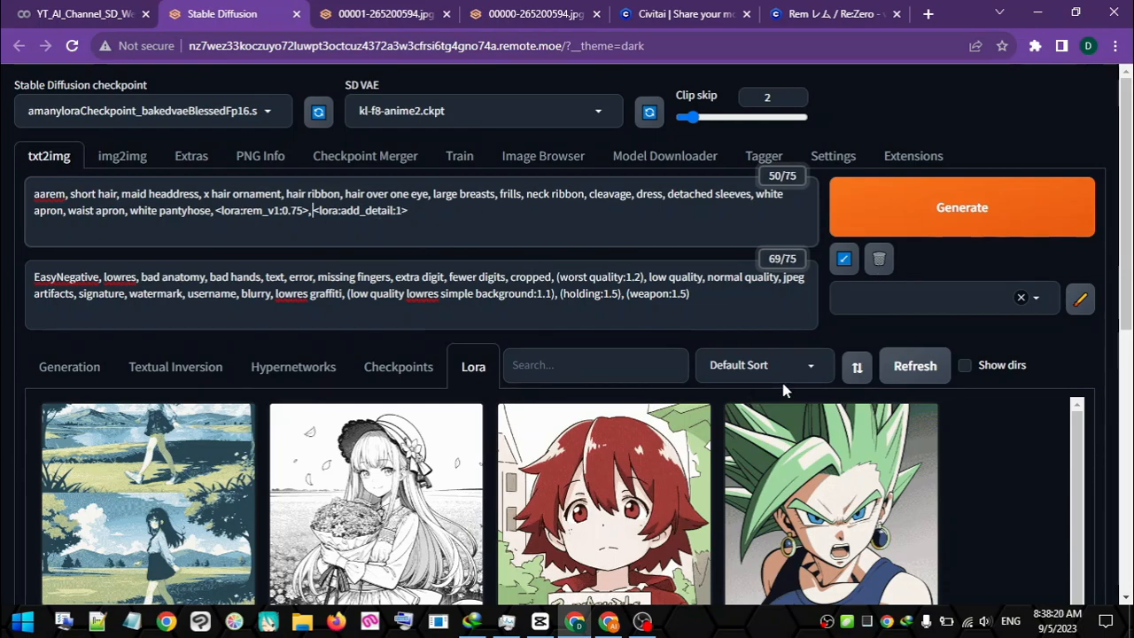
# Return to the generation settings and set the add_detail LoRA weight in the prompt to 0.5.
pyautogui.click(69, 366)
pyautogui.scroll(-5, 401, 372)
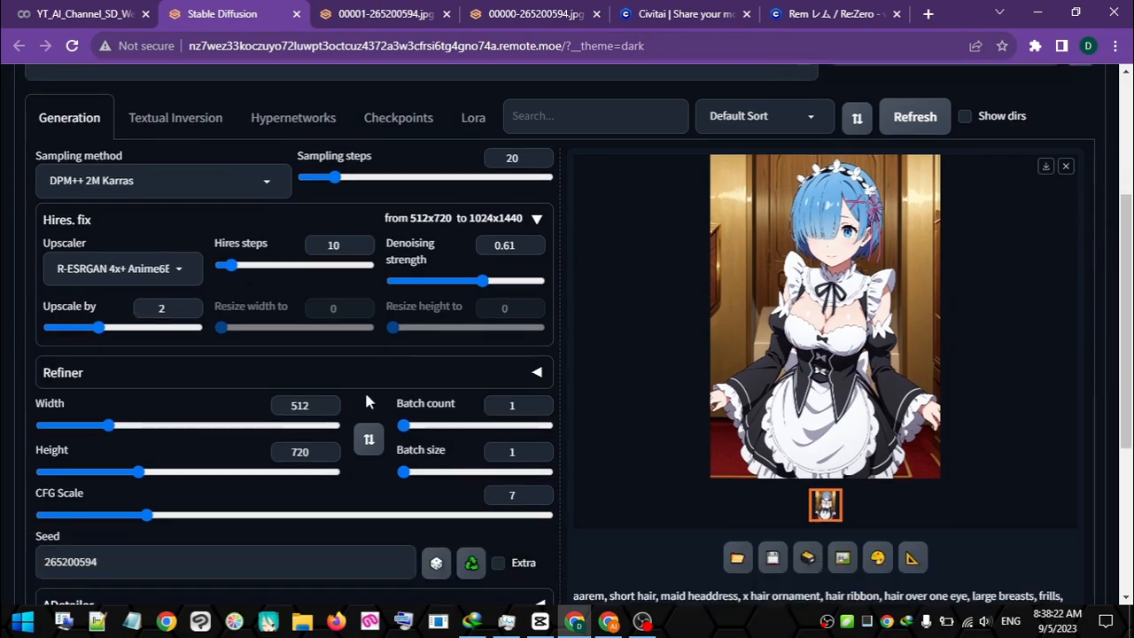
pyautogui.scroll(3, 885, 311)
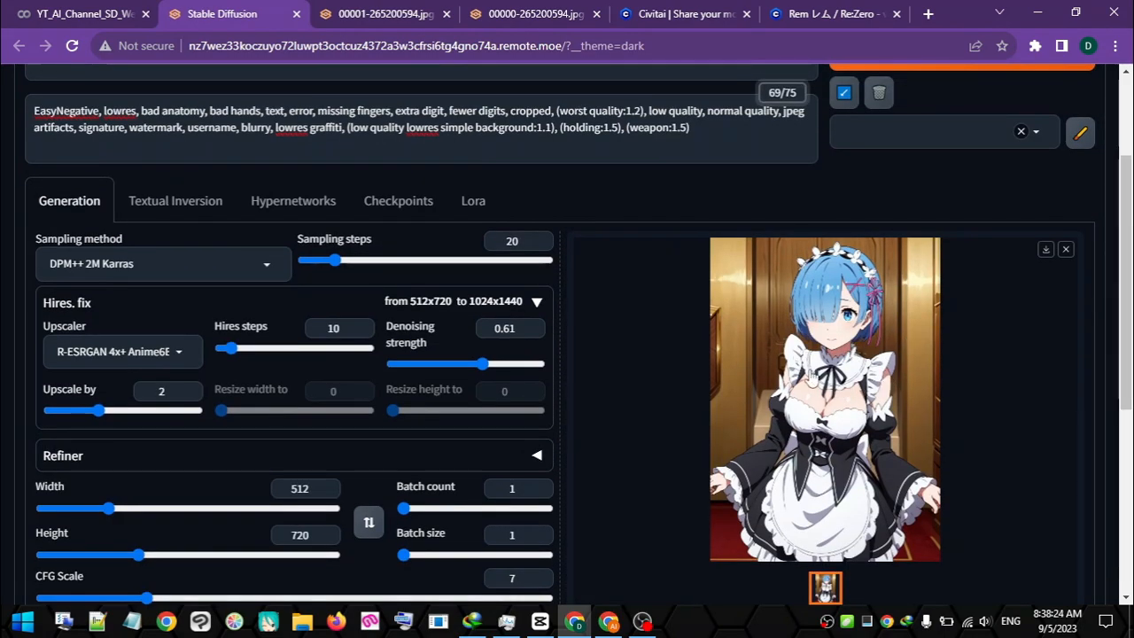
pyautogui.scroll(3, 400, 213)
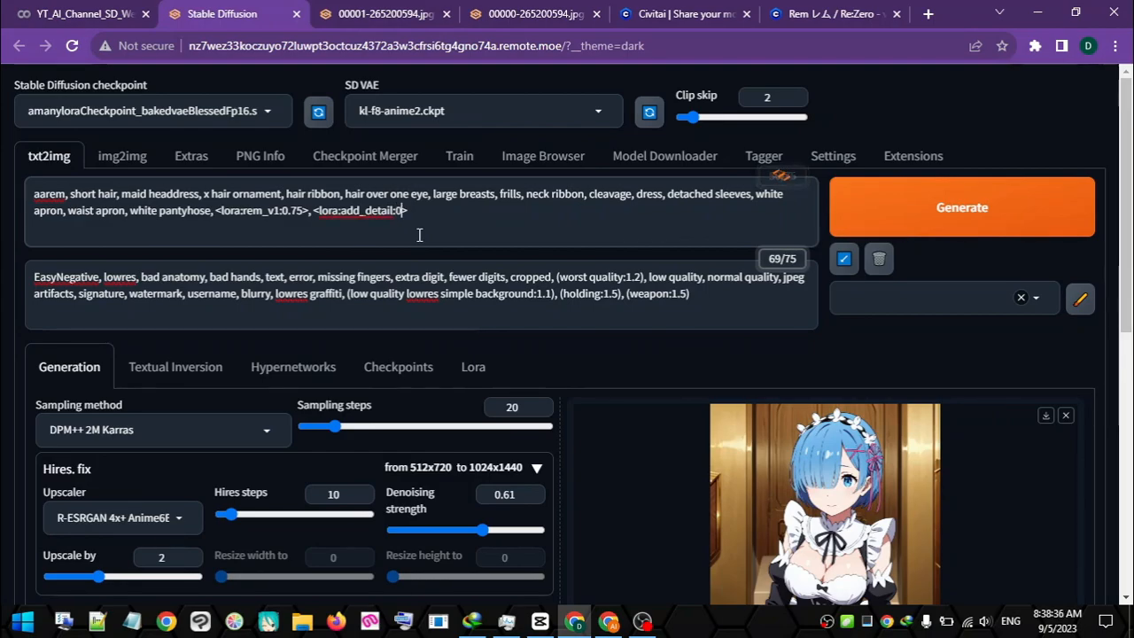
pyautogui.write('.5')
# Reset the seed to -1 and generate a new image with the add_detail LoRA.
pyautogui.scroll(-5, 357, 397)
pyautogui.moveTo(130, 492); pyautogui.dragTo(3, 494)
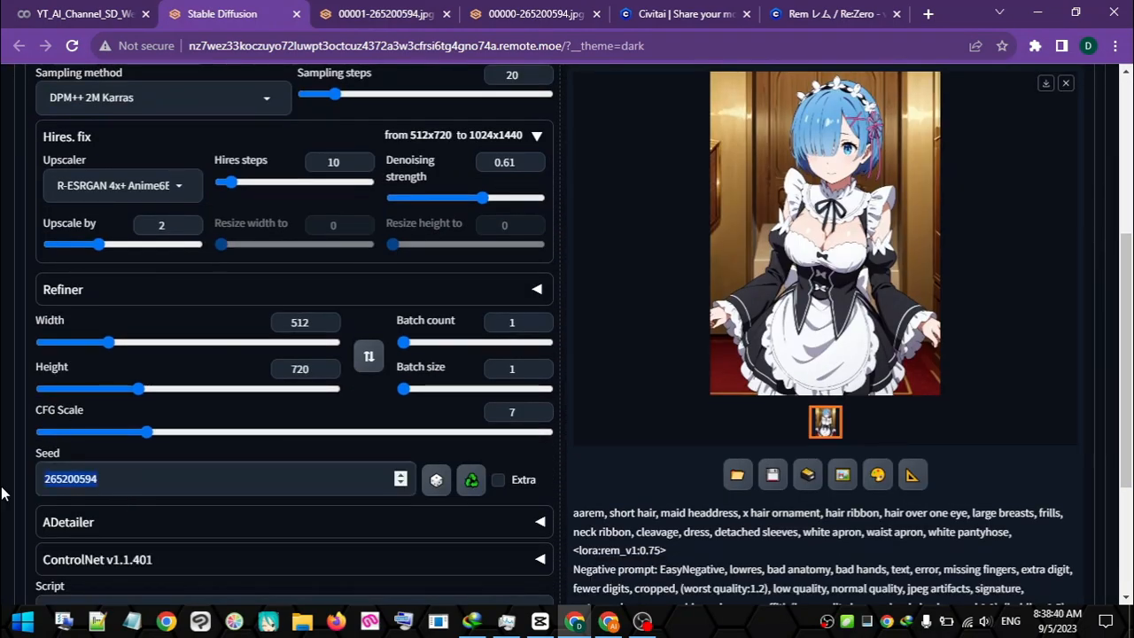
pyautogui.write('-1')
pyautogui.scroll(5, 531, 355)
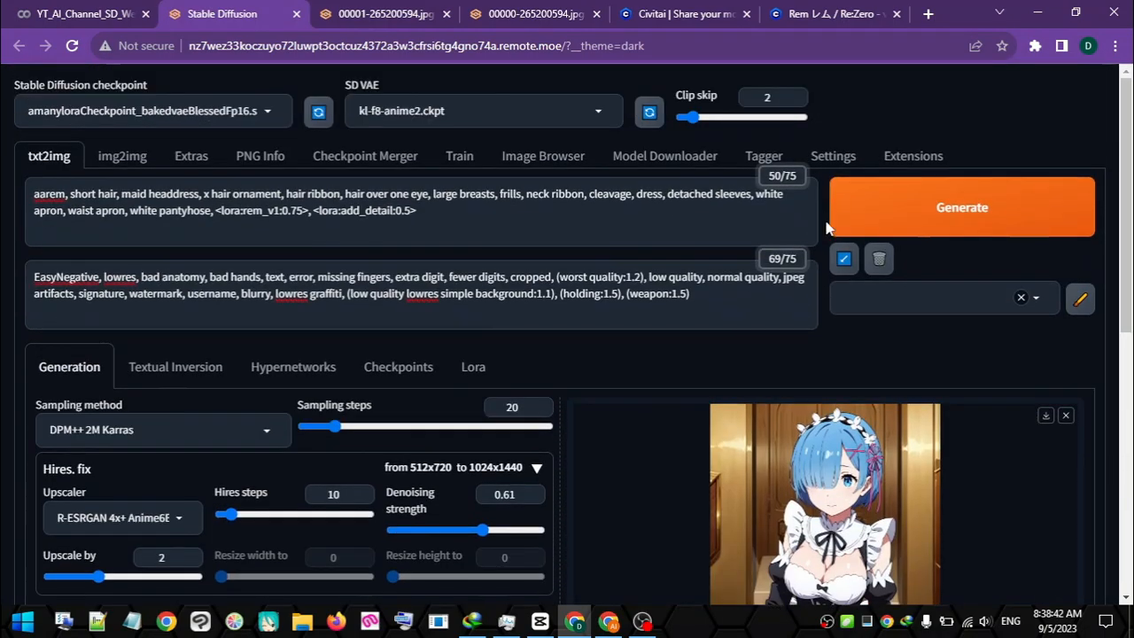
pyautogui.click(921, 218)
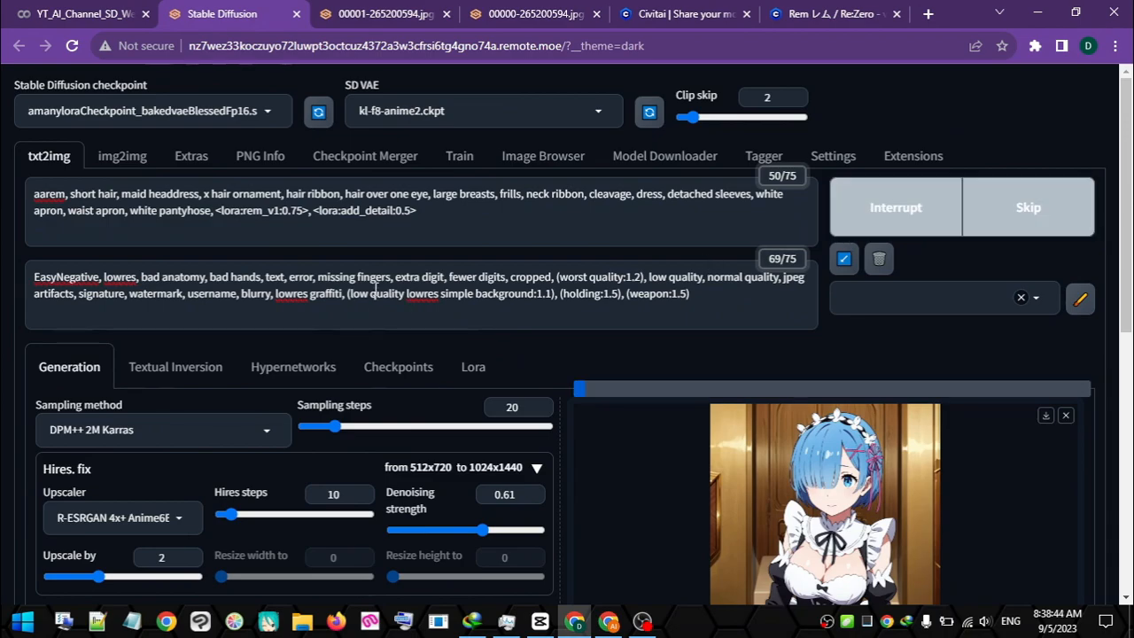
pyautogui.moveTo(312, 211); pyautogui.dragTo(509, 218)
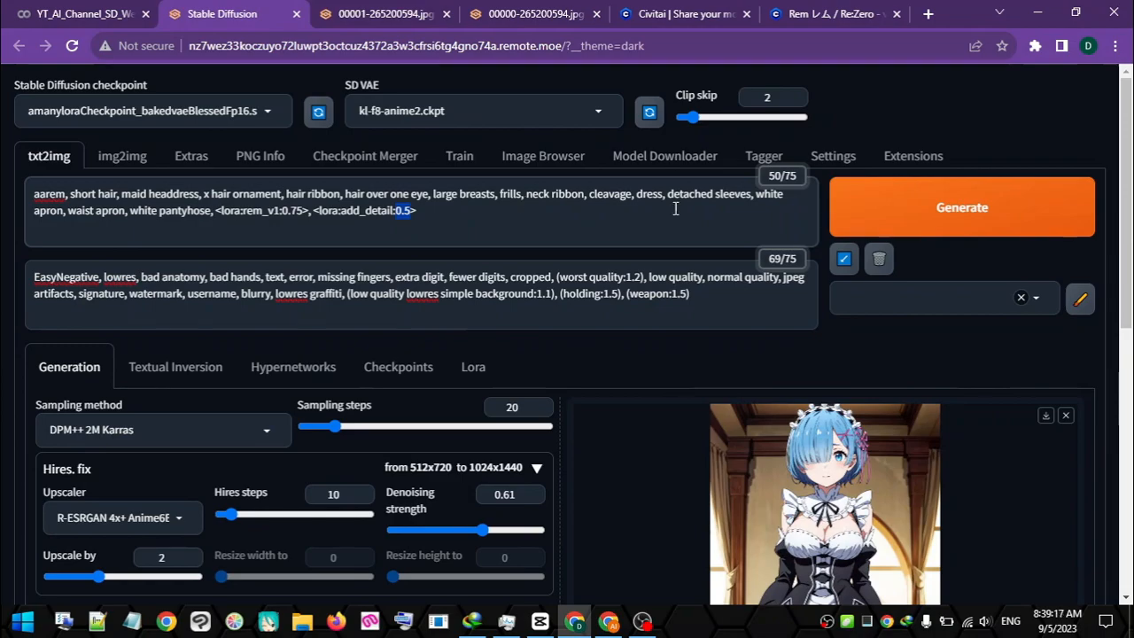
pyautogui.scroll(-3, 502, 377)
pyautogui.scroll(-2, 481, 404)
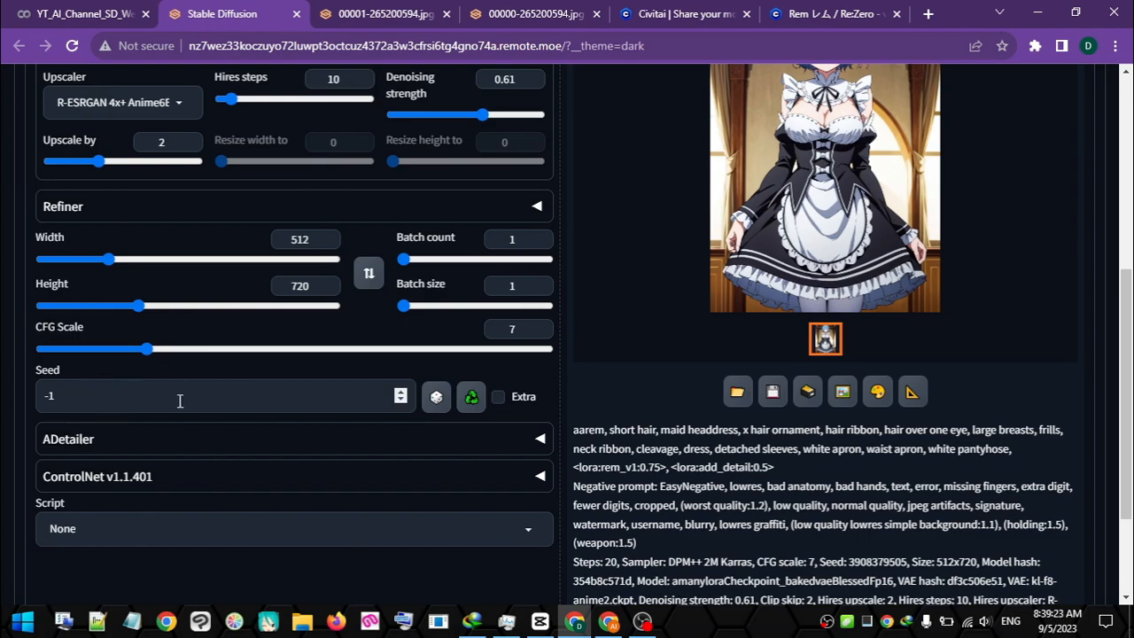
pyautogui.scroll(5, 375, 407)
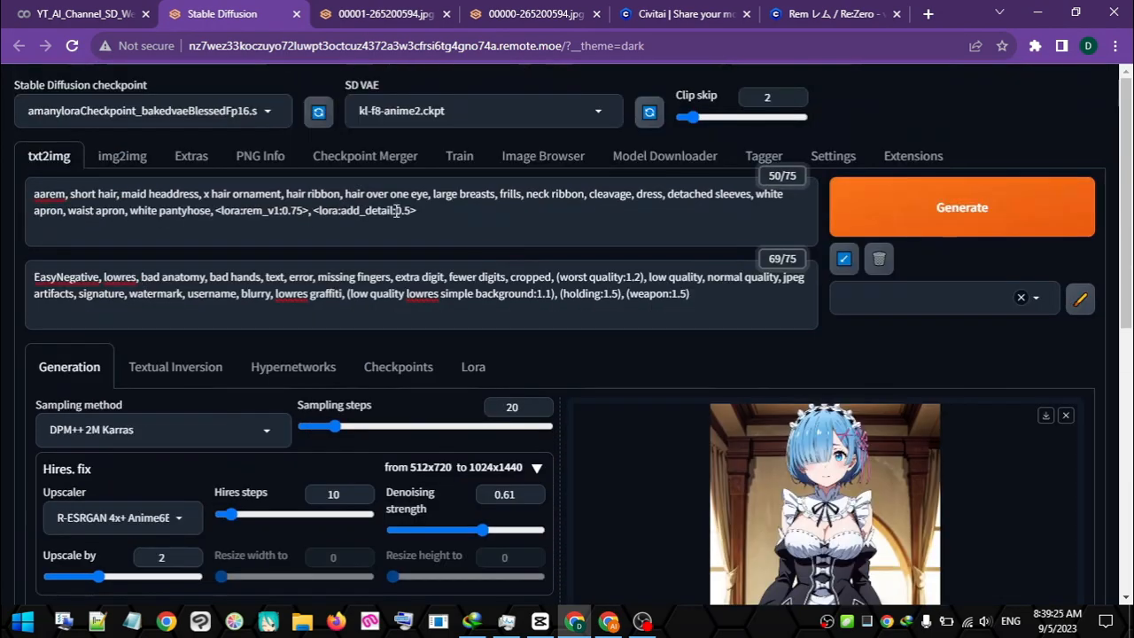
# Set the add_detail LoRA weight to 1.5 and open the current generated image in a separate tab.
pyautogui.click(411, 215)
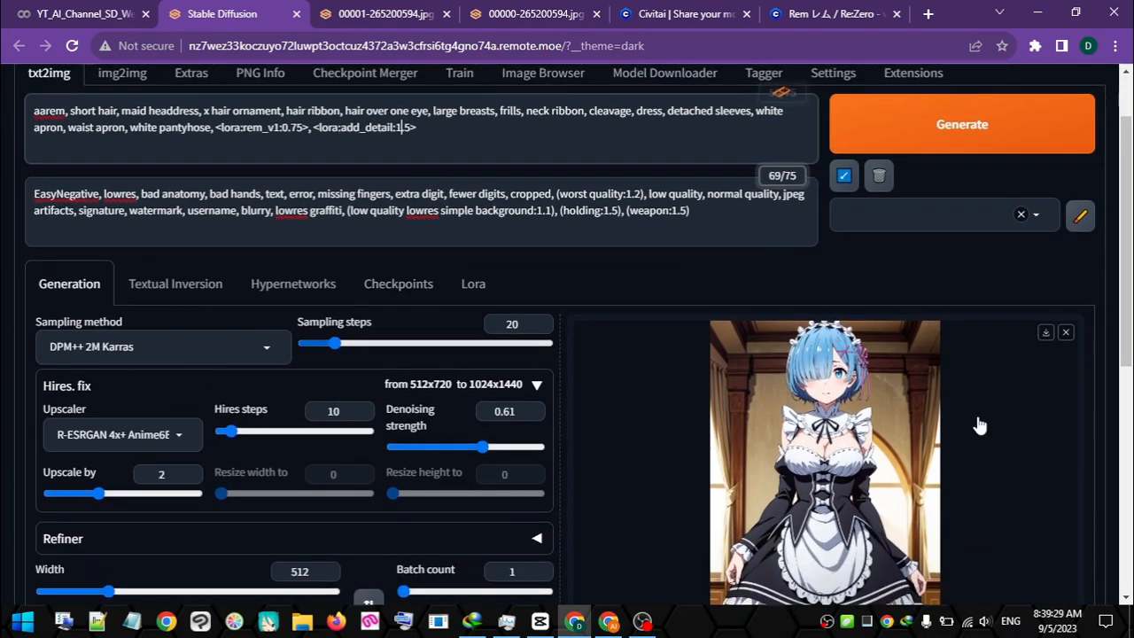
pyautogui.scroll(-1, 431, 245)
pyautogui.rightClick(864, 387)
pyautogui.click(945, 394)
# Generate the image again with the add_detail LoRA at weight 1.5 and check its tag in the prompt.
pyautogui.scroll(1, 979, 195)
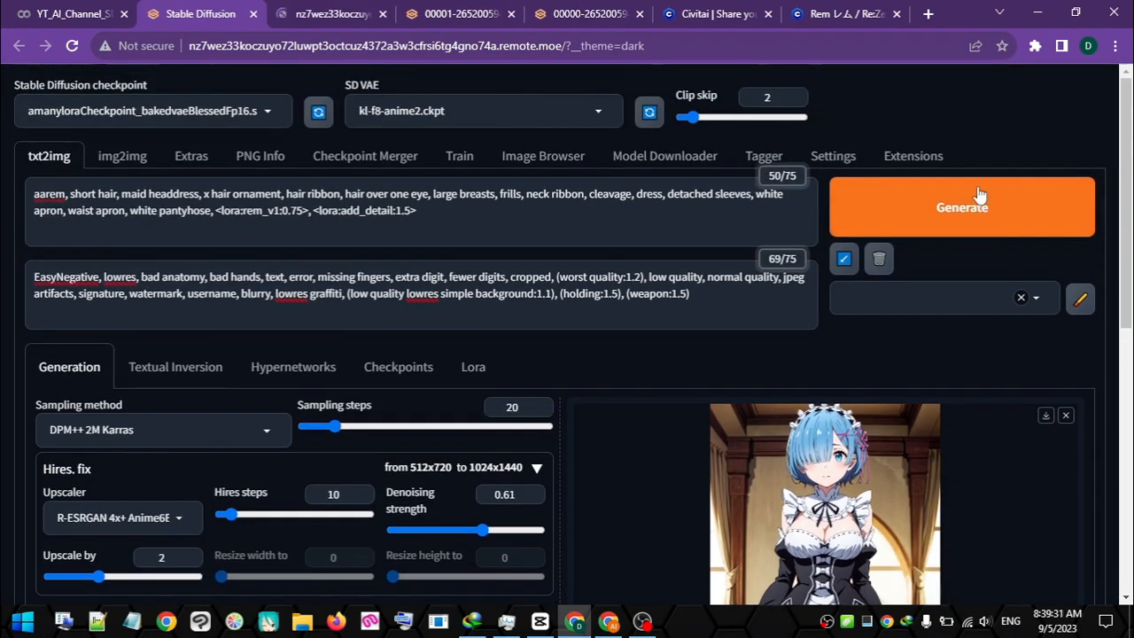
pyautogui.hotkey('ctrl', 'Return')
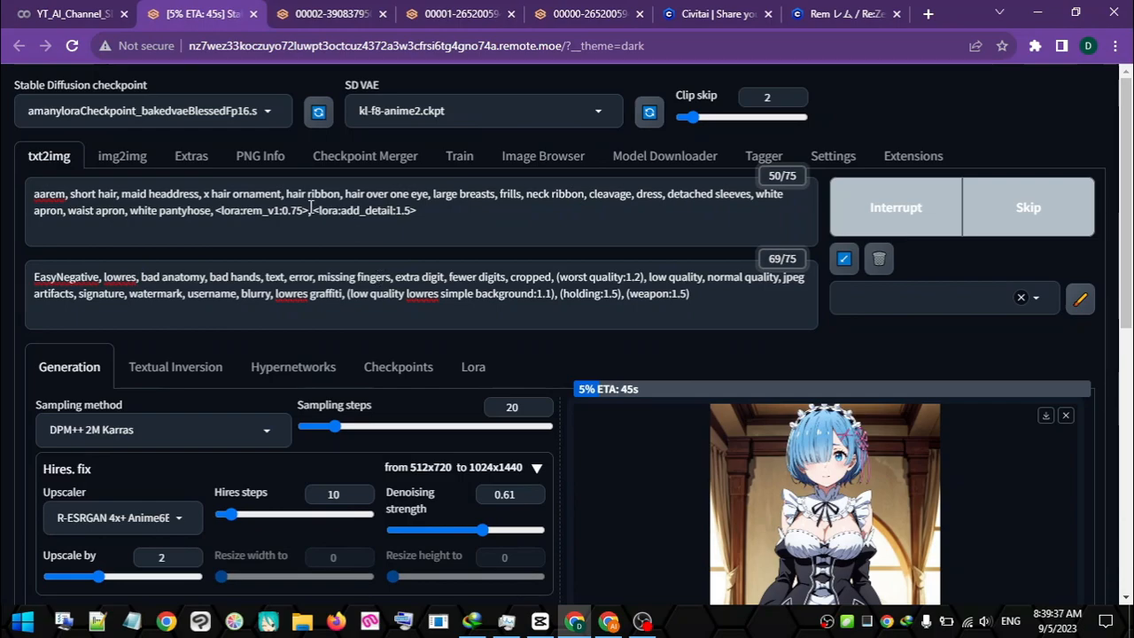
pyautogui.moveTo(313, 218); pyautogui.dragTo(490, 205)
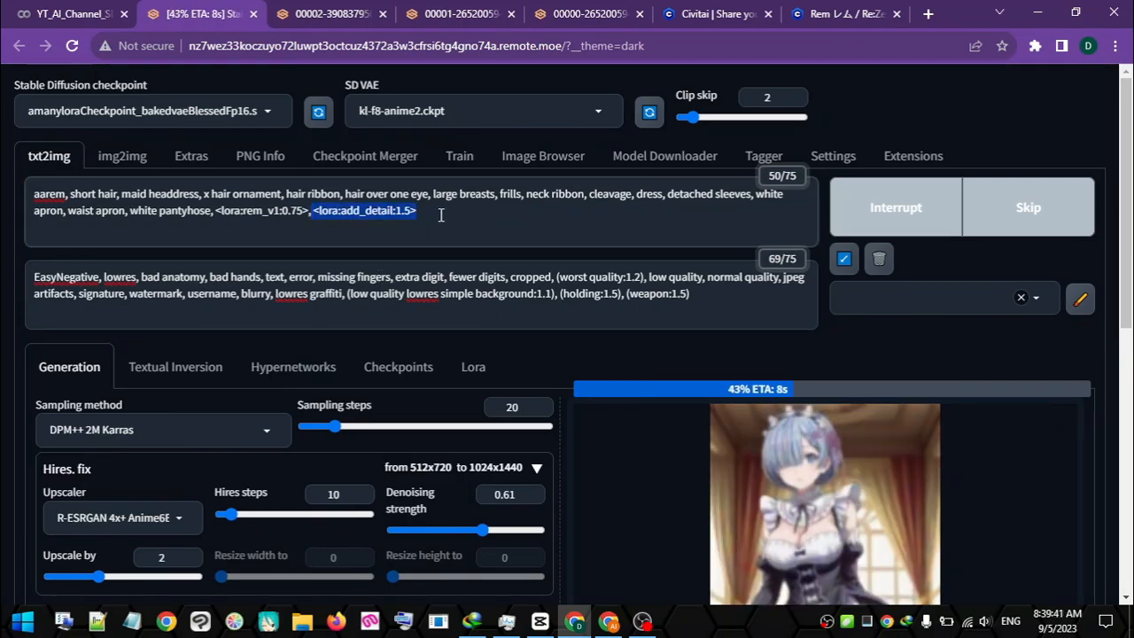
pyautogui.scroll(-1, 440, 215)
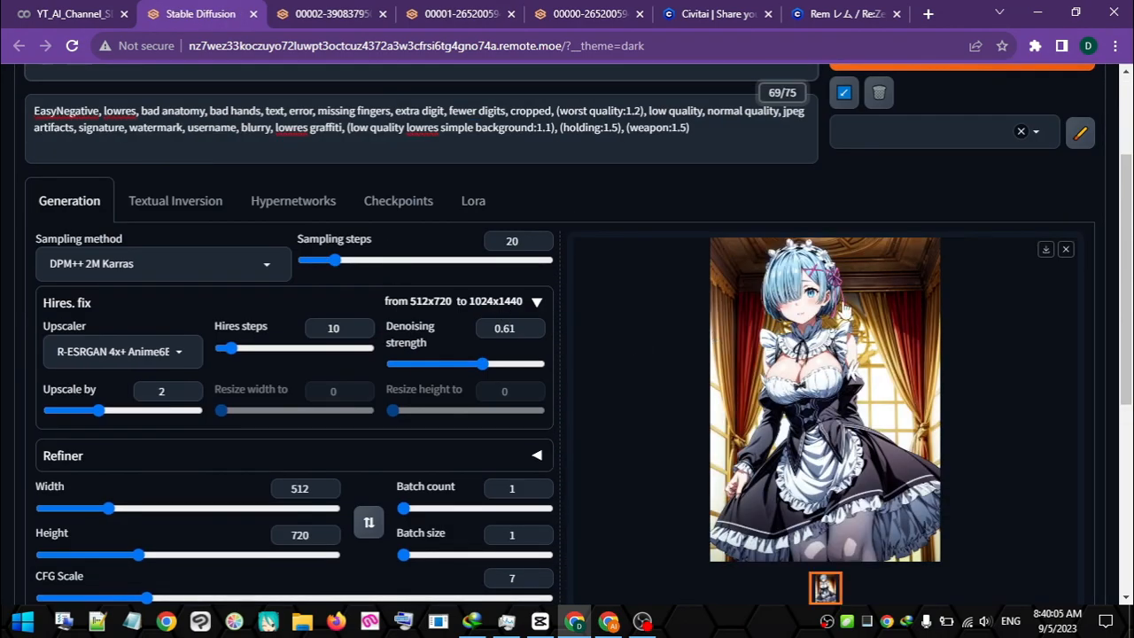
# Open the image generated with the stronger add_detail weight in a separate tab and go through the opened images.
pyautogui.rightClick(842, 303)
pyautogui.click(924, 314)
pyautogui.hotkey('ctrl', 'Tab')
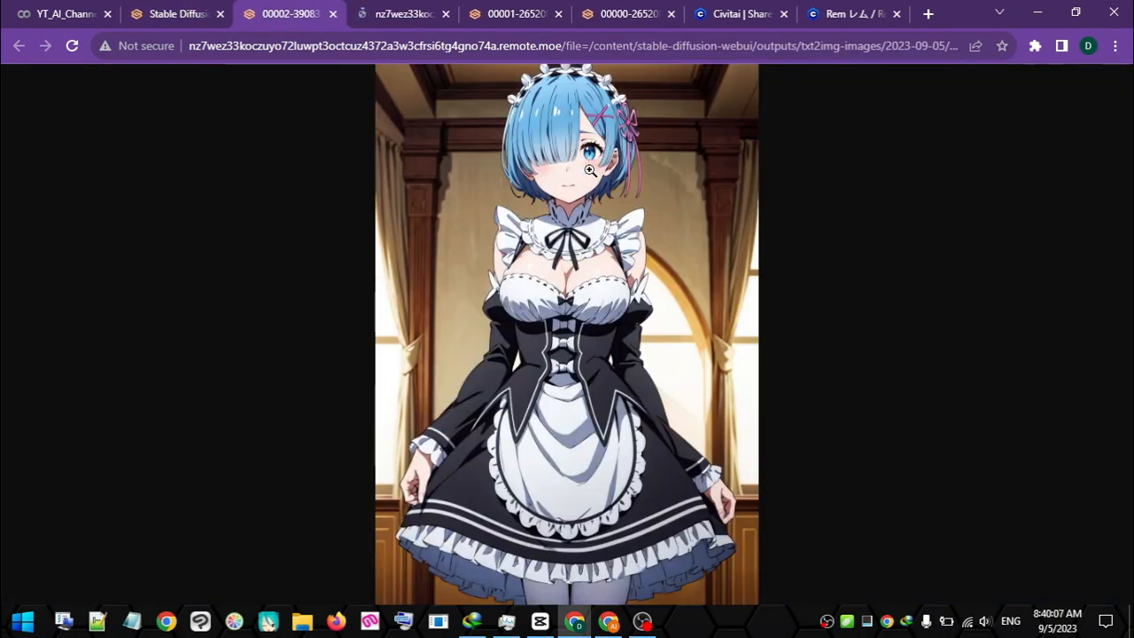
pyautogui.hotkey('ctrl', 'Tab')
pyautogui.hotkey('ctrl', 'Tab')
pyautogui.hotkey('ctrl', 'Tab')
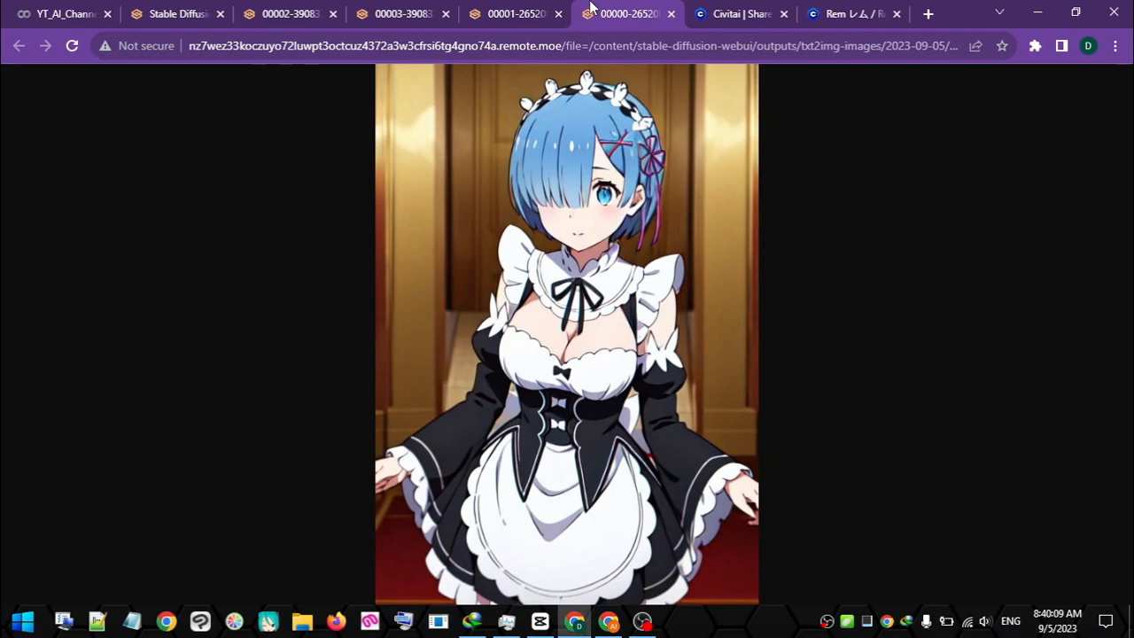
# Compare the 0.5 and 1.5 add_detail images at enlarged size, examining the character's face, dress and background.
pyautogui.click(301, 9)
pyautogui.click(588, 211)
pyautogui.scroll(-5, 571, 270)
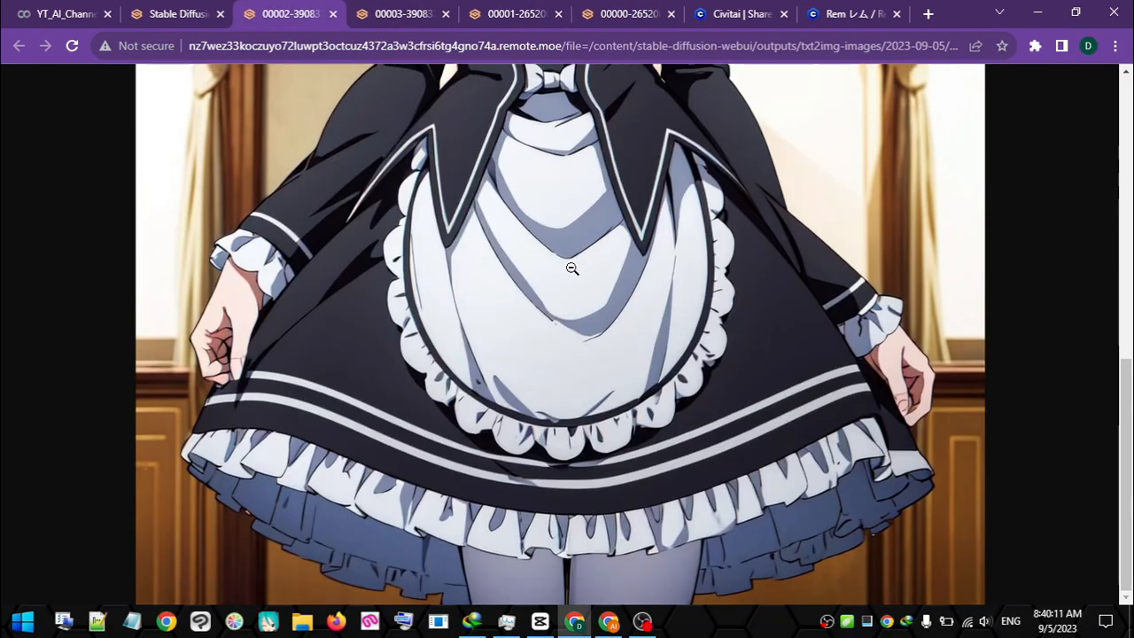
pyautogui.scroll(5, 574, 282)
pyautogui.click(576, 282)
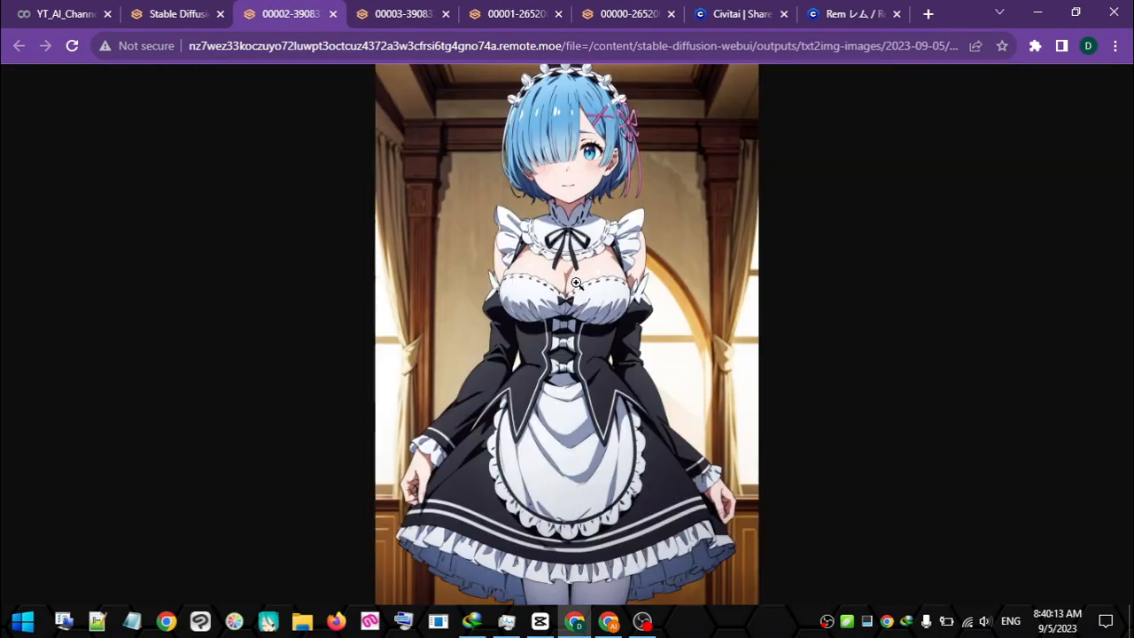
pyautogui.click(377, 12)
pyautogui.click(513, 163)
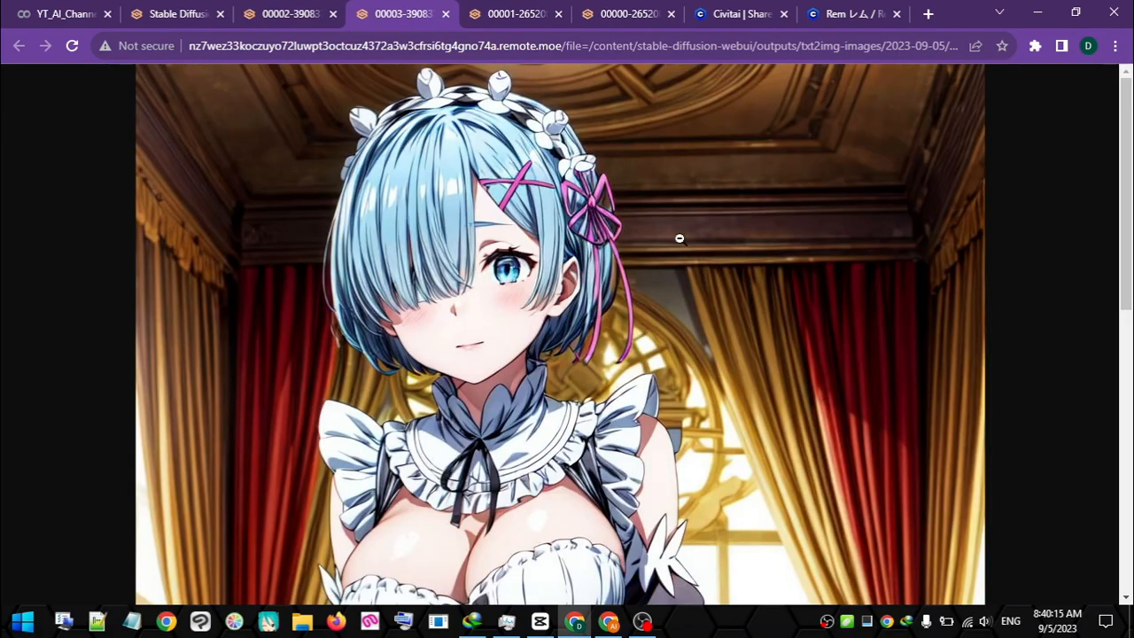
pyautogui.scroll(-5, 678, 233)
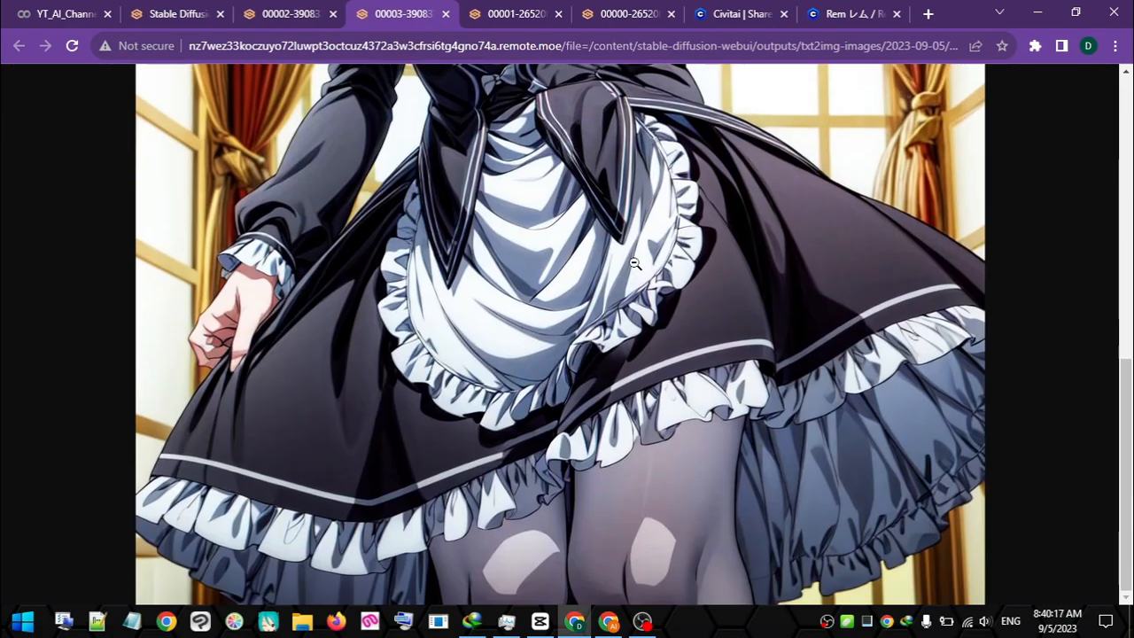
# Alternate between the 0.5 and 1.5 add_detail images again, comparing the overall figure, dress and curtains.
pyautogui.click(538, 273)
pyautogui.click(279, 10)
pyautogui.click(362, 9)
pyautogui.click(418, 398)
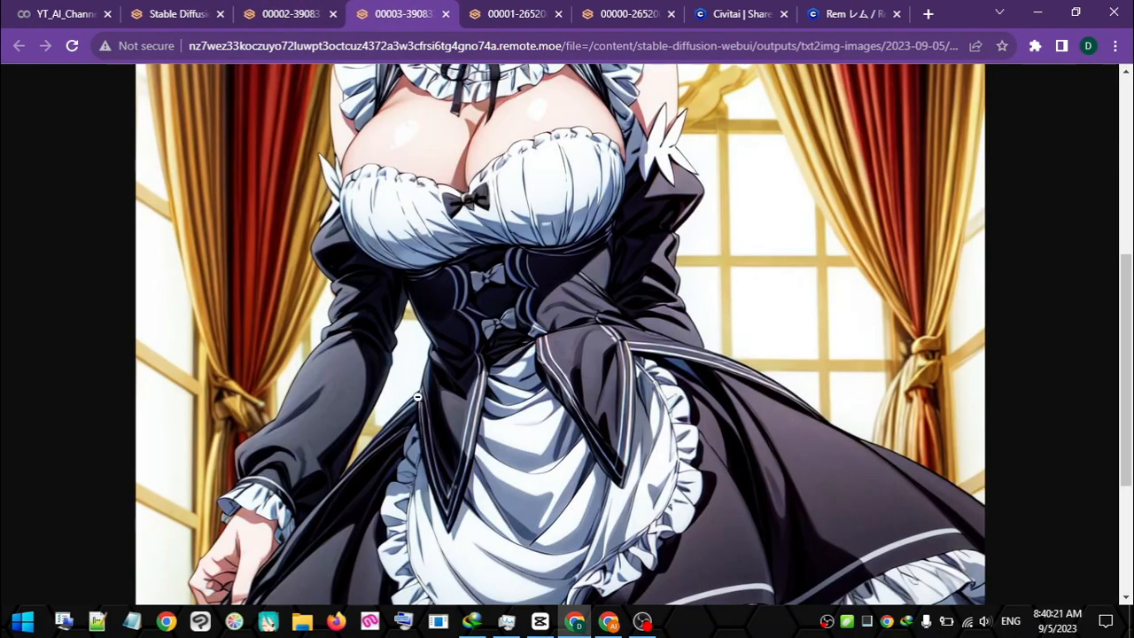
pyautogui.click(180, 7)
pyautogui.click(280, 11)
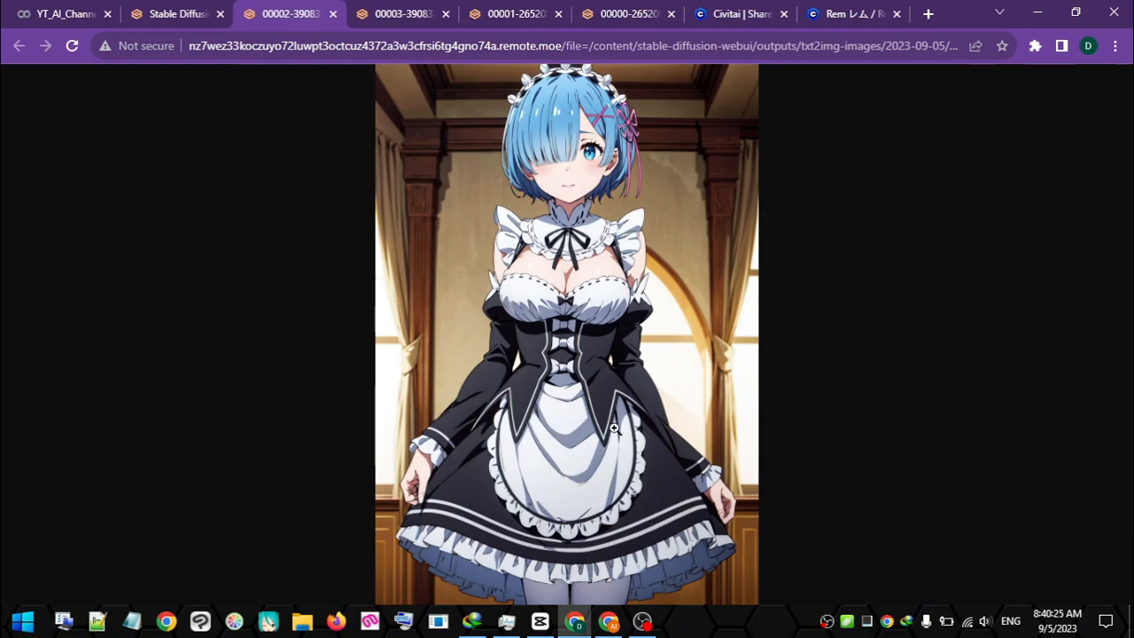
pyautogui.click(407, 10)
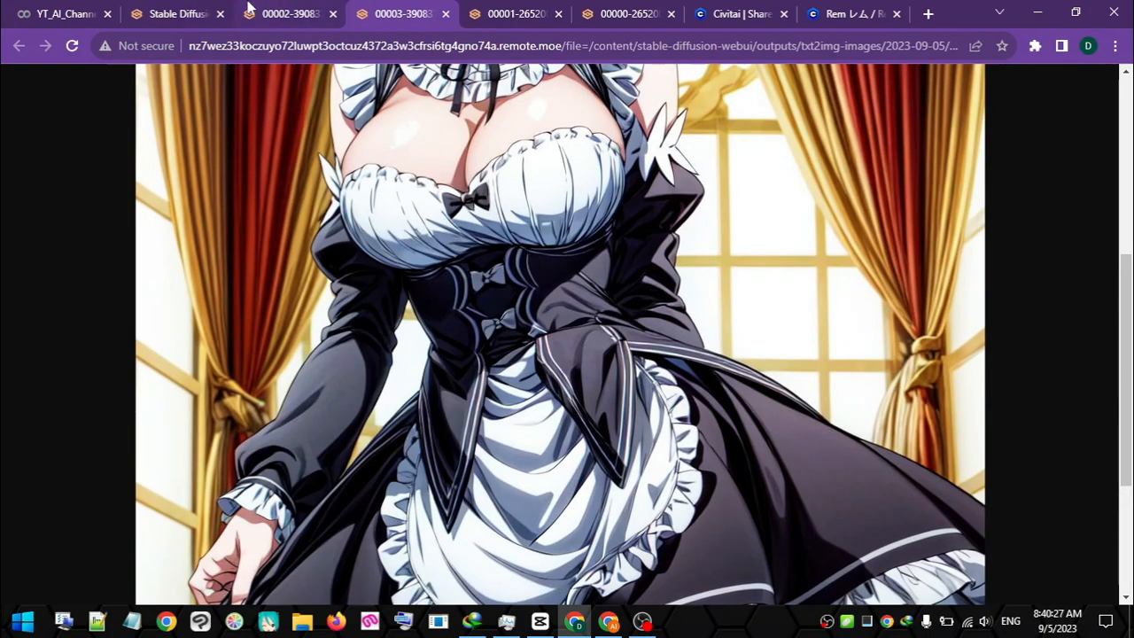
# Review the add_detail tag in the txt2img prompt and glance through the installed LoRA models.
pyautogui.click(206, 15)
pyautogui.scroll(2, 543, 318)
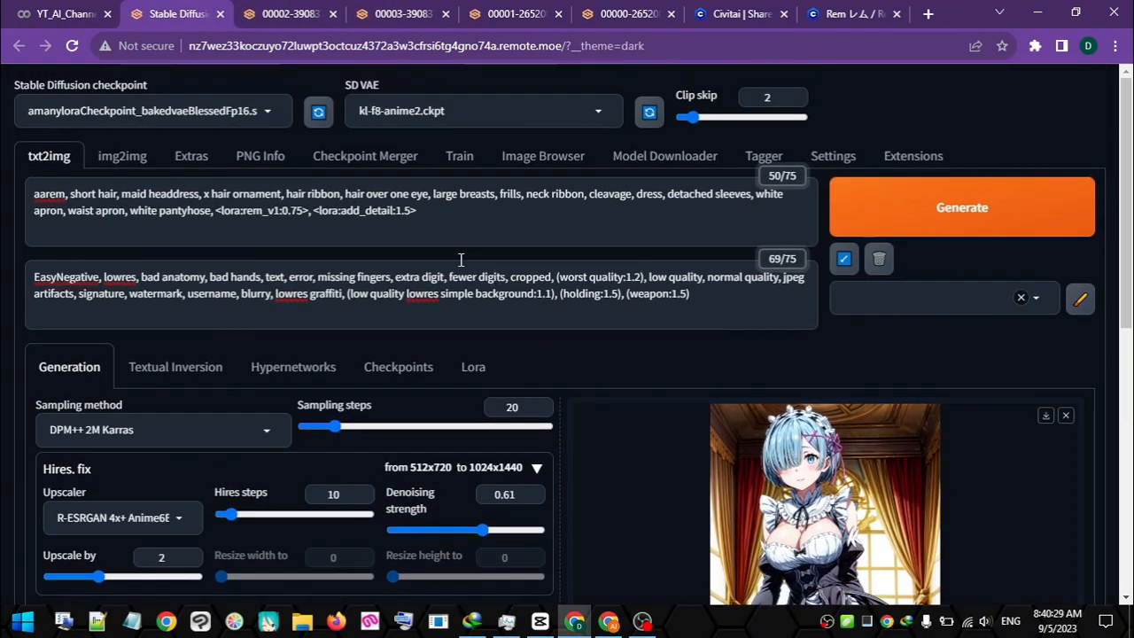
pyautogui.moveTo(458, 213); pyautogui.dragTo(312, 214)
pyautogui.click(466, 215)
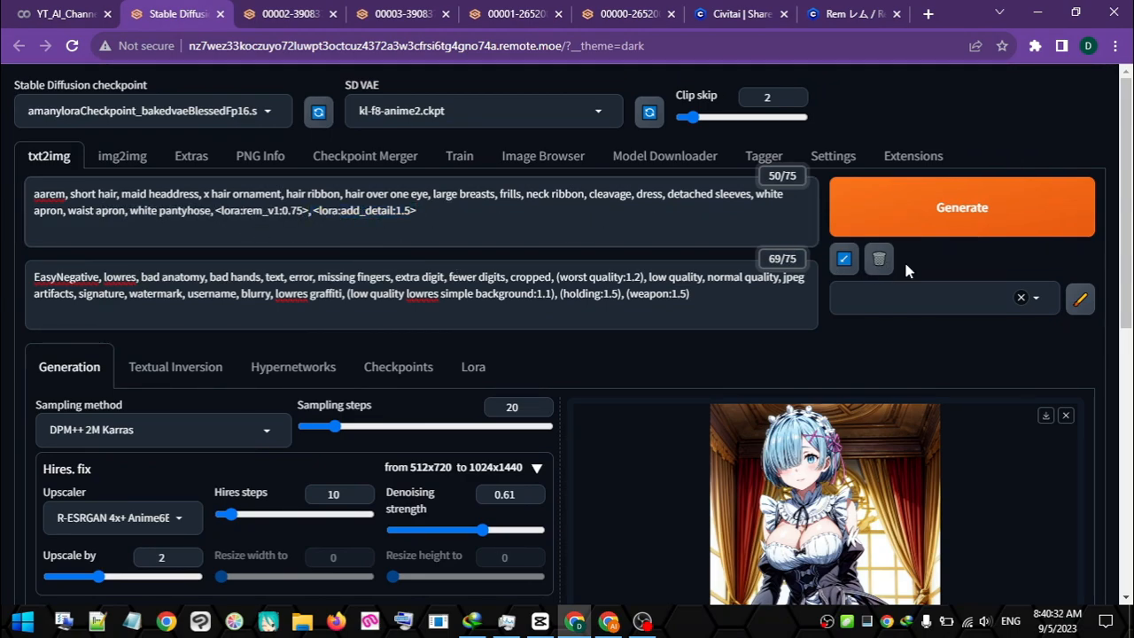
pyautogui.click(471, 368)
pyautogui.scroll(-2, 601, 383)
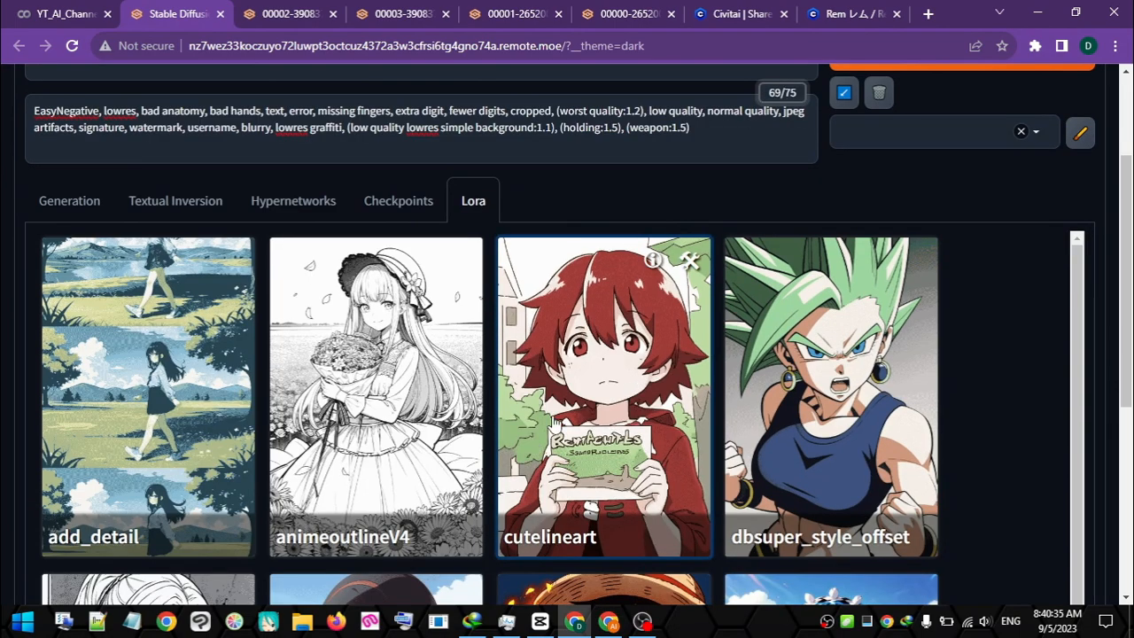
pyautogui.scroll(2, 584, 420)
pyautogui.click(69, 370)
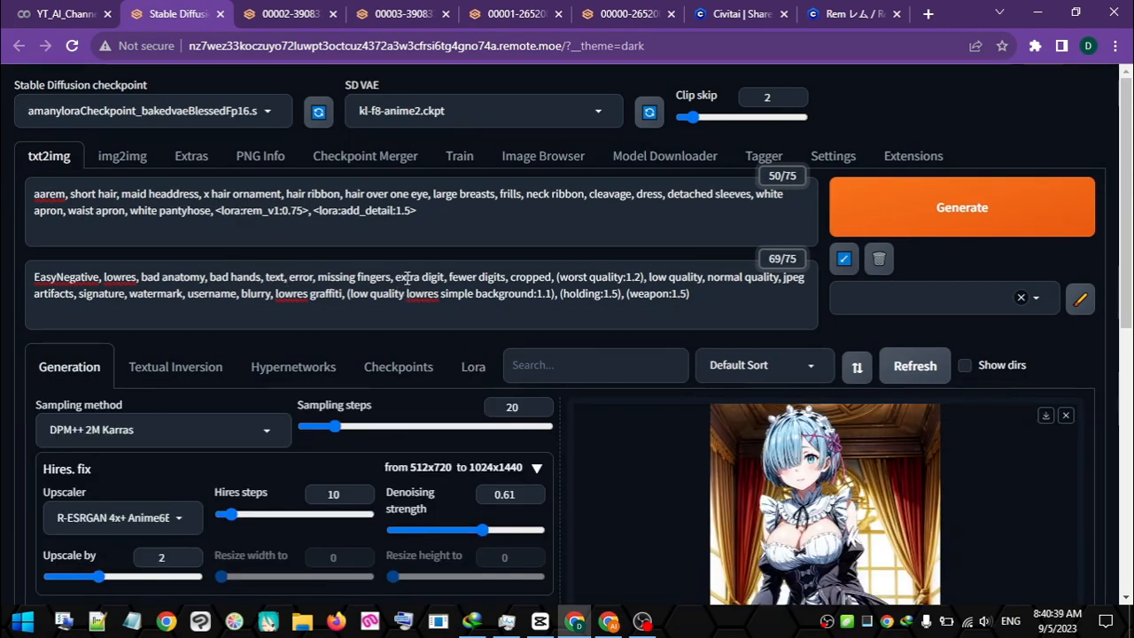
# Enable ControlNet Unit 0 in the txt2img settings and review its control types and options, leaving the section collapsed.
pyautogui.scroll(-4, 327, 323)
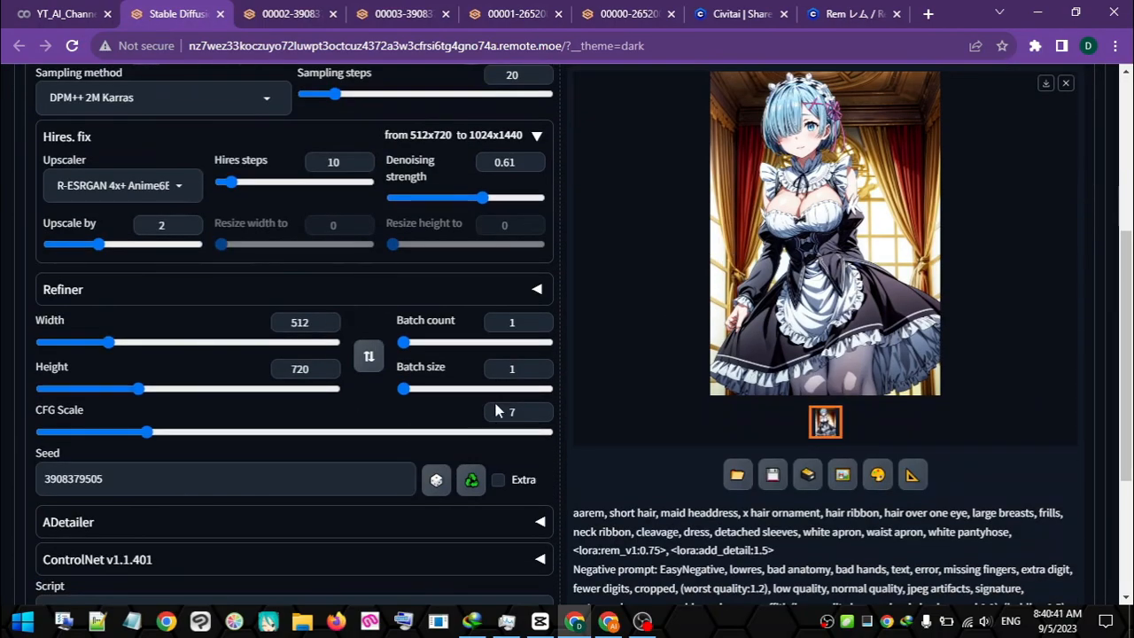
pyautogui.scroll(-2, 496, 411)
pyautogui.click(186, 399)
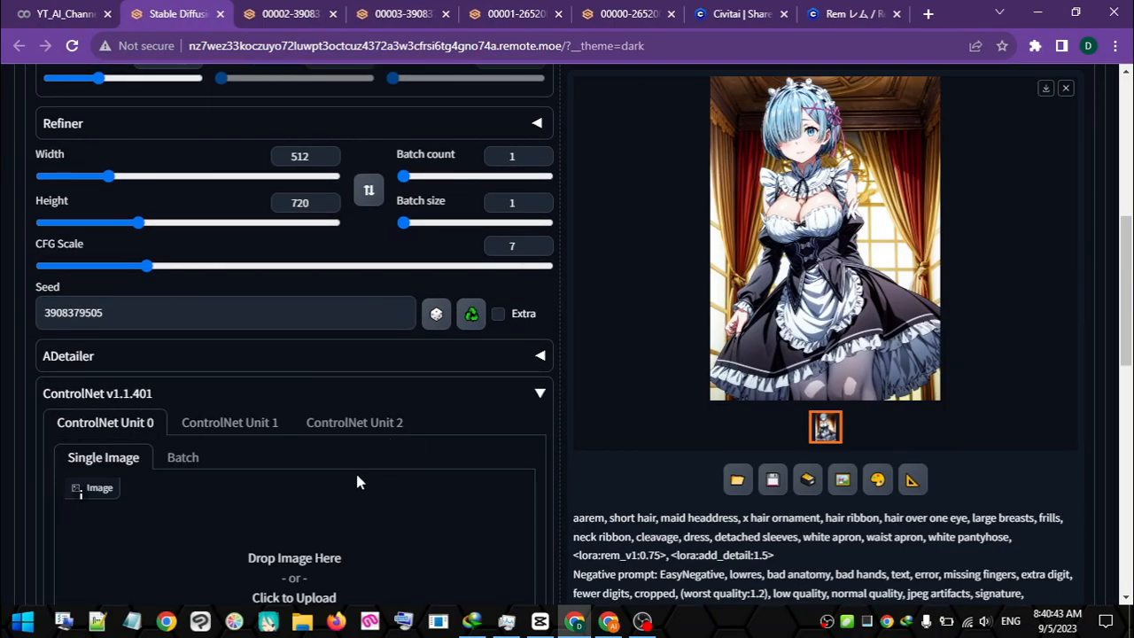
pyautogui.scroll(-3, 357, 481)
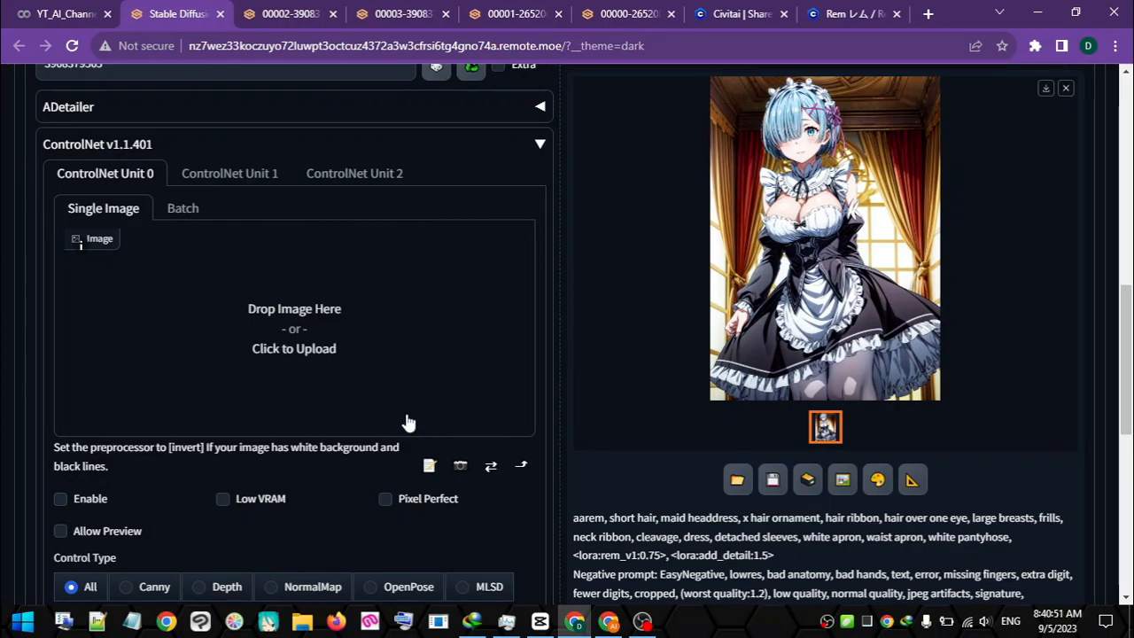
pyautogui.scroll(1, 387, 399)
pyautogui.scroll(-3, 213, 425)
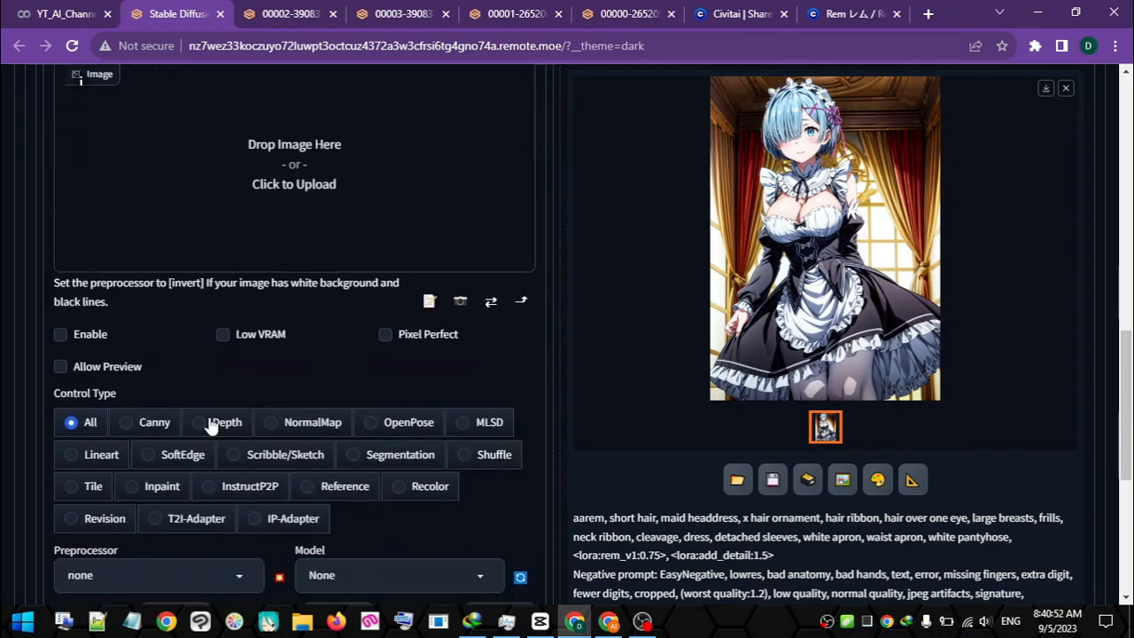
pyautogui.click(81, 335)
pyautogui.scroll(-3, 584, 409)
pyautogui.scroll(10, 673, 442)
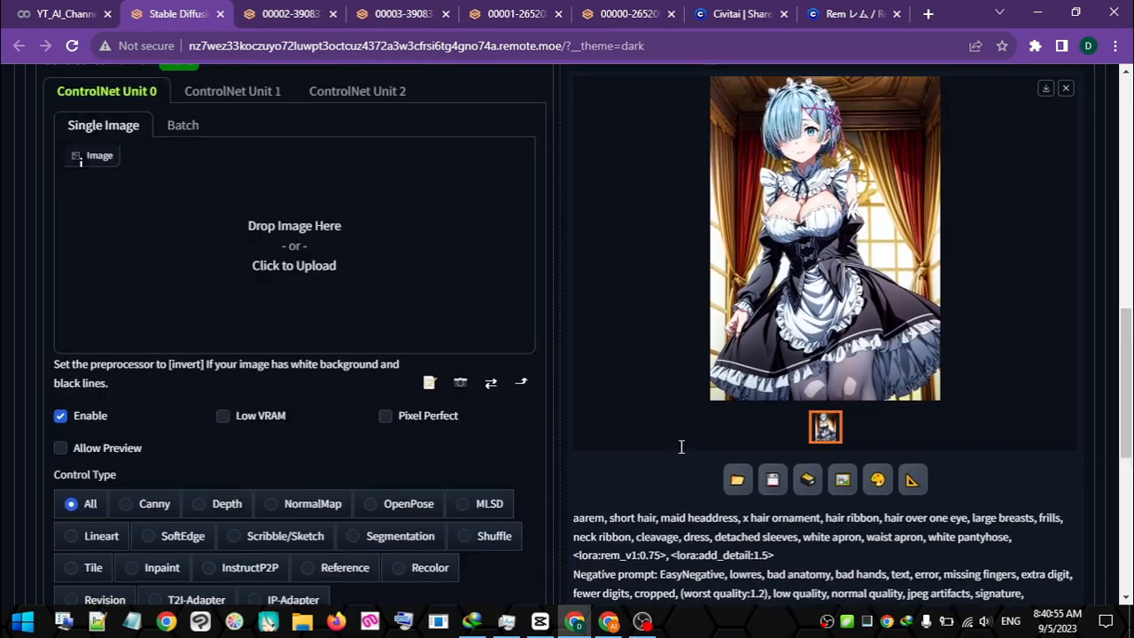
pyautogui.scroll(-3, 557, 337)
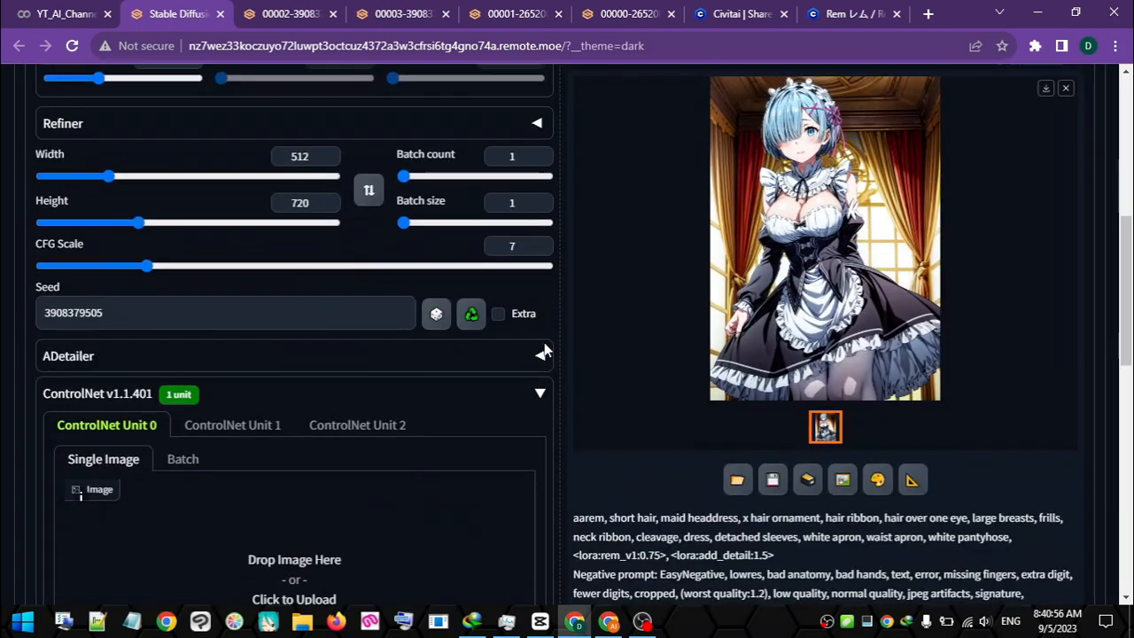
pyautogui.click(539, 392)
# Copy the full txt2img prompt, including the rem_v1 and add_detail LoRA tags, into the img2img prompt.
pyautogui.scroll(6, 906, 411)
pyautogui.moveTo(210, 211); pyautogui.dragTo(326, 211)
pyautogui.click(514, 222)
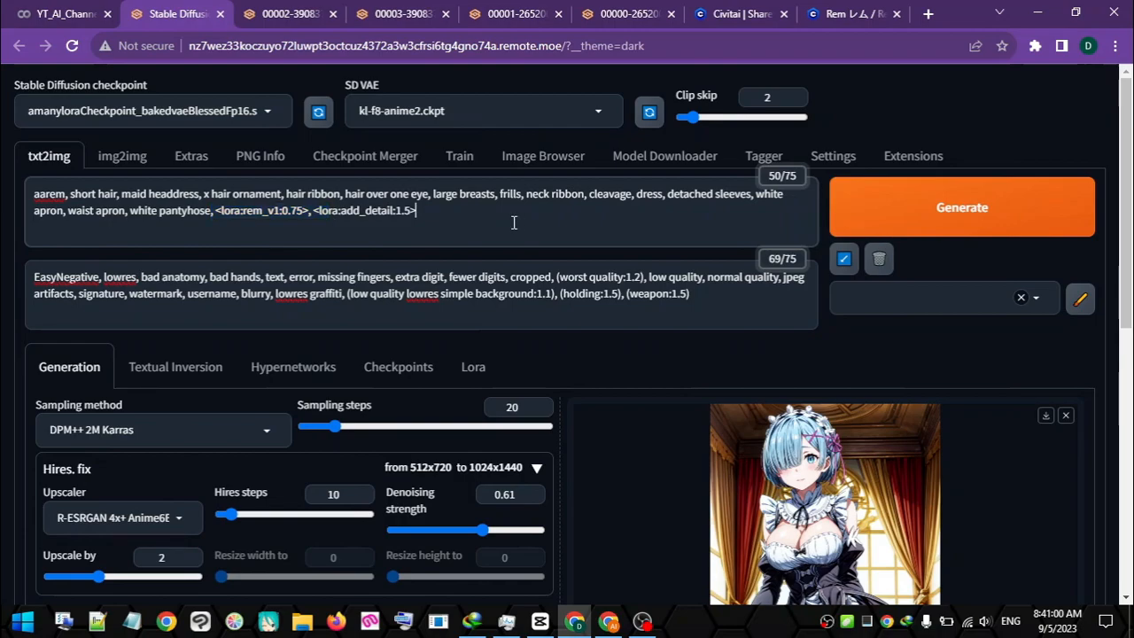
pyautogui.click(124, 160)
pyautogui.click(49, 156)
pyautogui.hotkey('ctrl', 'a')
pyautogui.hotkey('ctrl', 'c')
pyautogui.click(122, 156)
pyautogui.click(184, 226)
pyautogui.hotkey('ctrl', 'v')
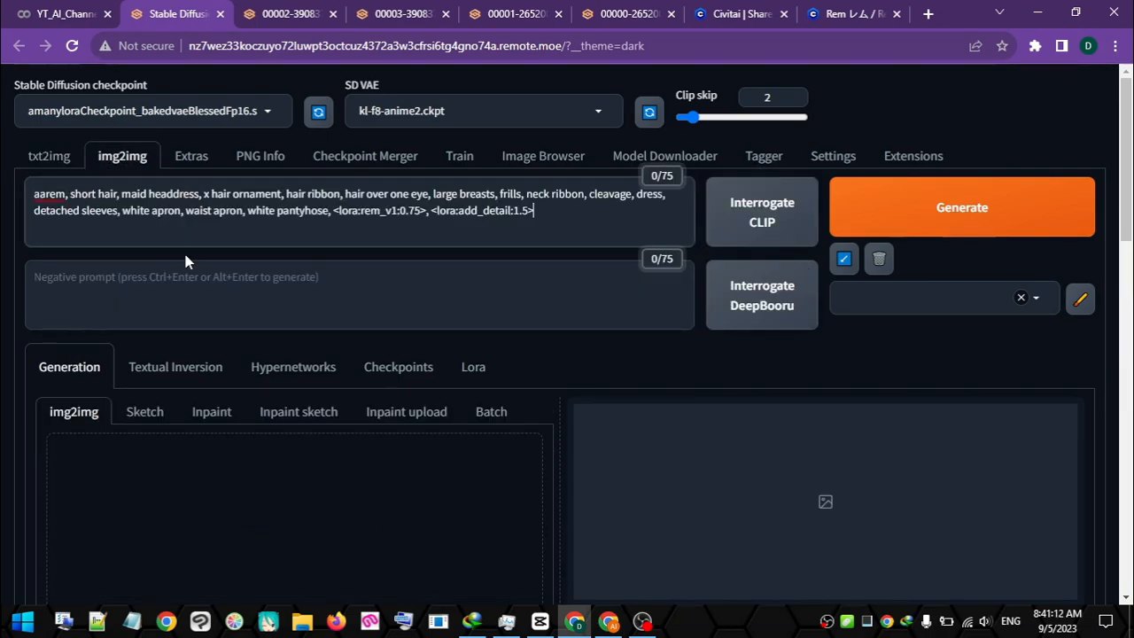
# Copy the txt2img negative prompt into the img2img negative prompt.
pyautogui.click(44, 155)
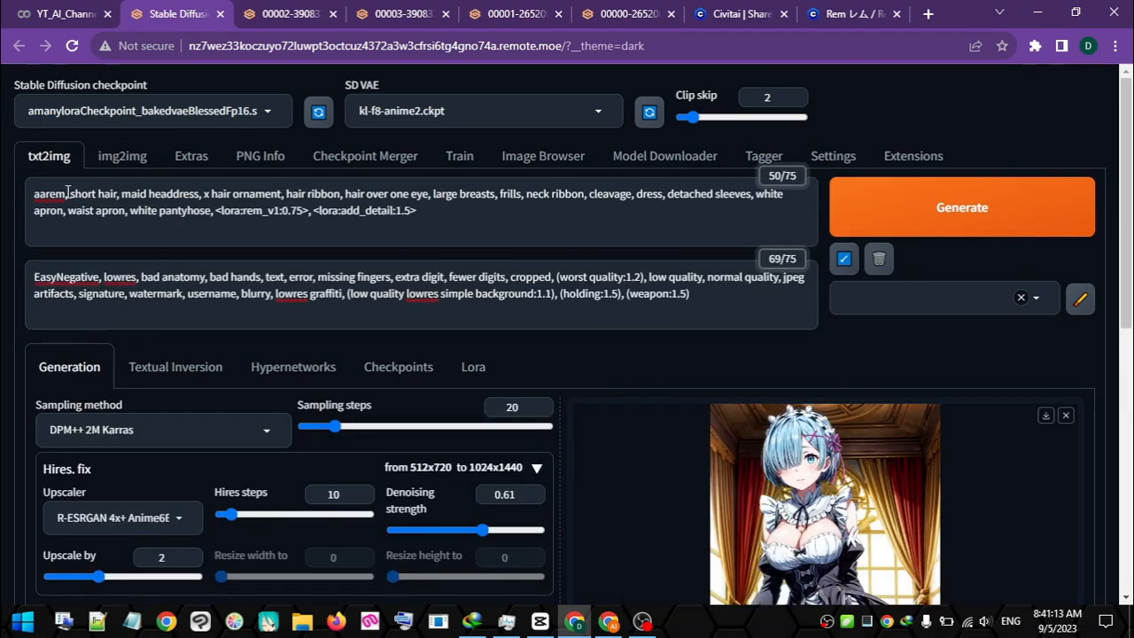
pyautogui.click(120, 275)
pyautogui.hotkey('ctrl', 'a')
pyautogui.hotkey('ctrl', 'c')
pyautogui.click(122, 156)
pyautogui.click(311, 265)
pyautogui.hotkey('ctrl', 'v')
# Save the sample image of Rem standing in a white kimono from the Civitai model page to Downloads as 09.jpeg.
pyautogui.click(852, 13)
pyautogui.scroll(3, 547, 301)
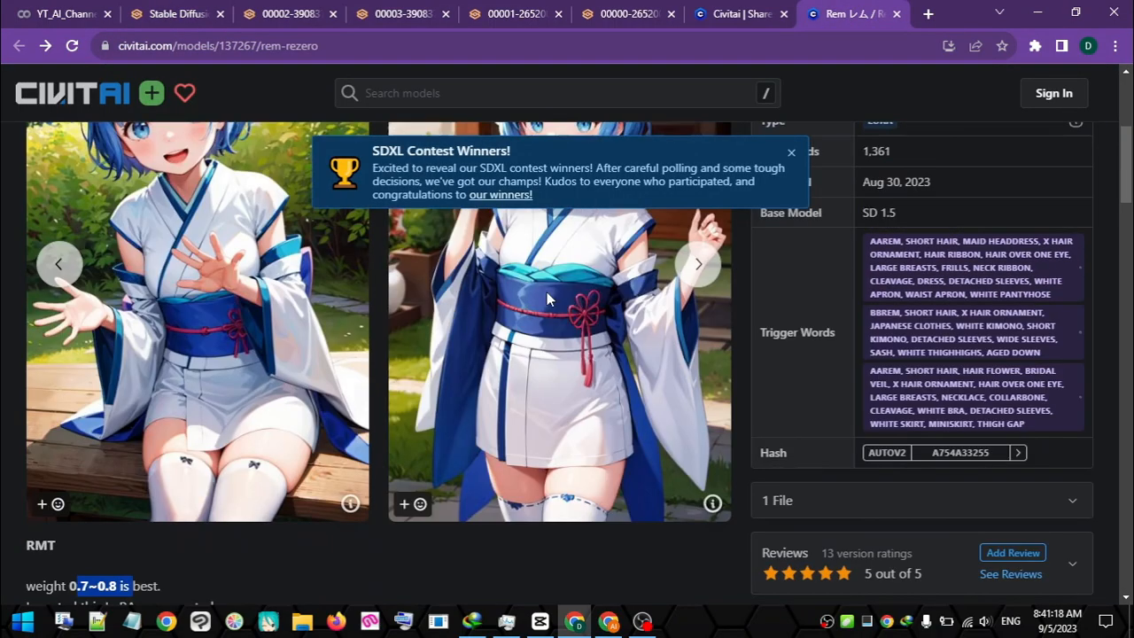
pyautogui.scroll(2, 547, 300)
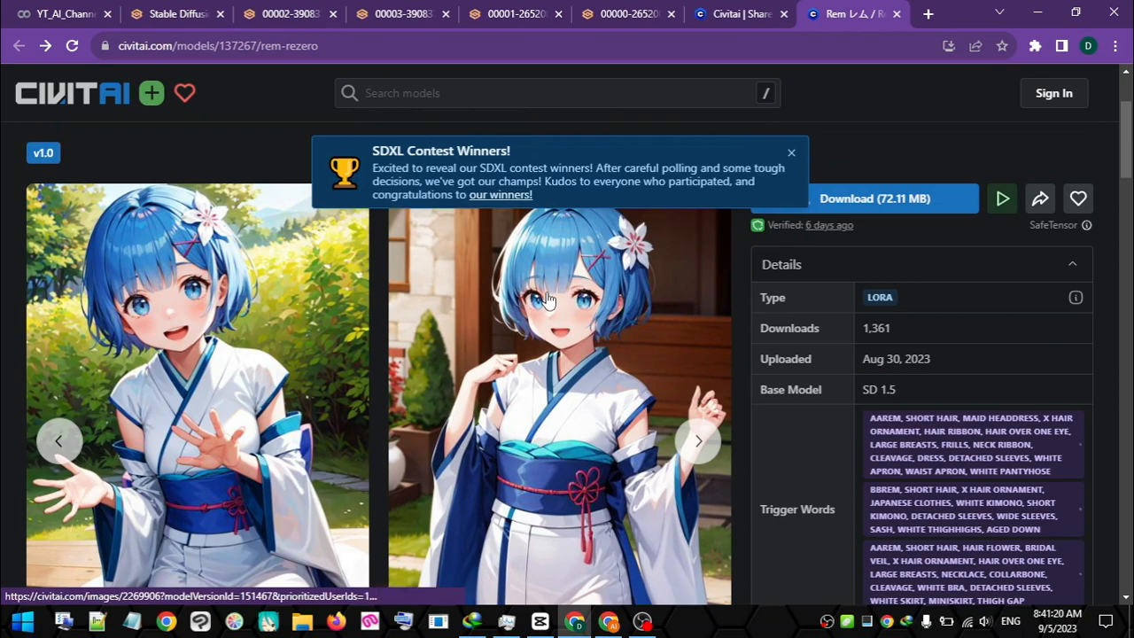
pyautogui.scroll(-1, 547, 300)
pyautogui.rightClick(563, 286)
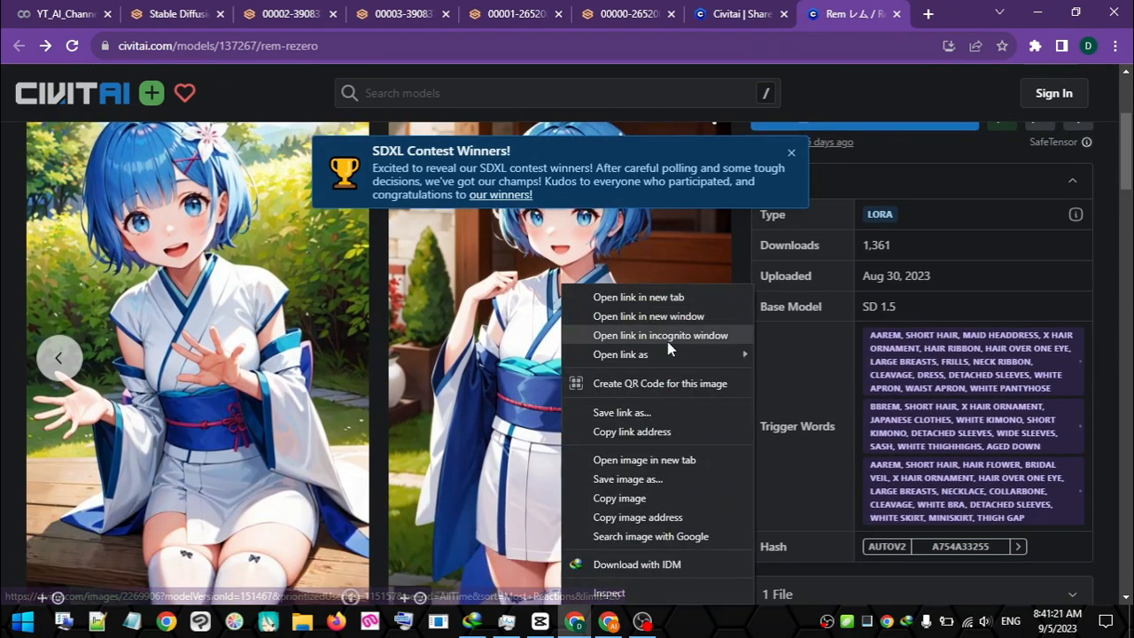
pyautogui.click(646, 479)
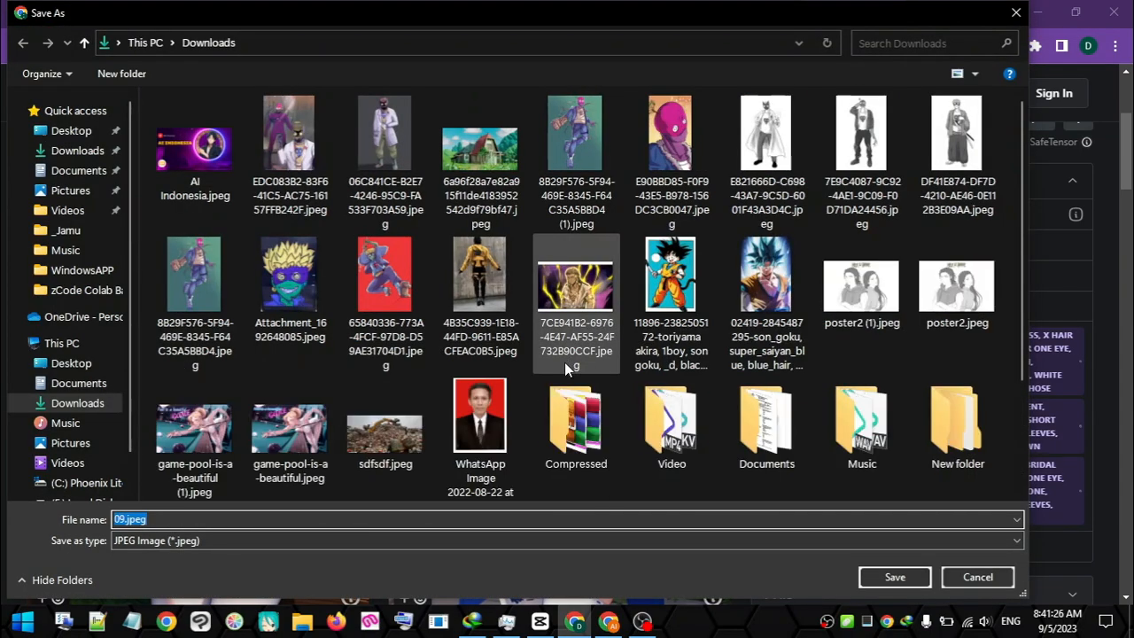
pyautogui.click(895, 577)
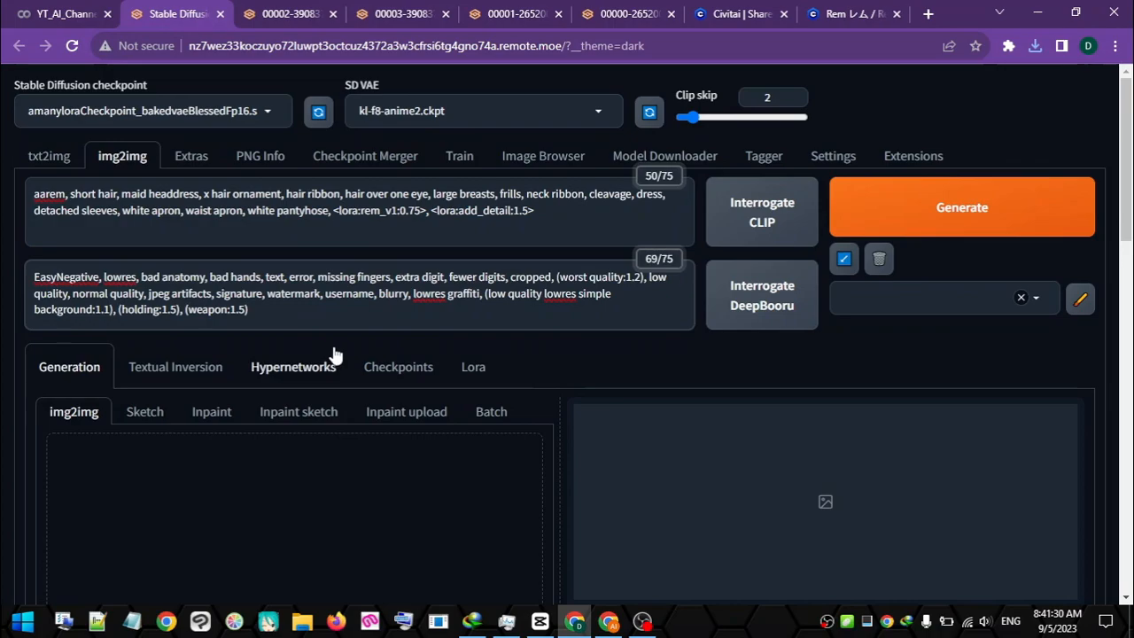
# Browse the LoRA models in img2img and remove the rem_v1 and add_detail tags from the prompt.
pyautogui.click(473, 366)
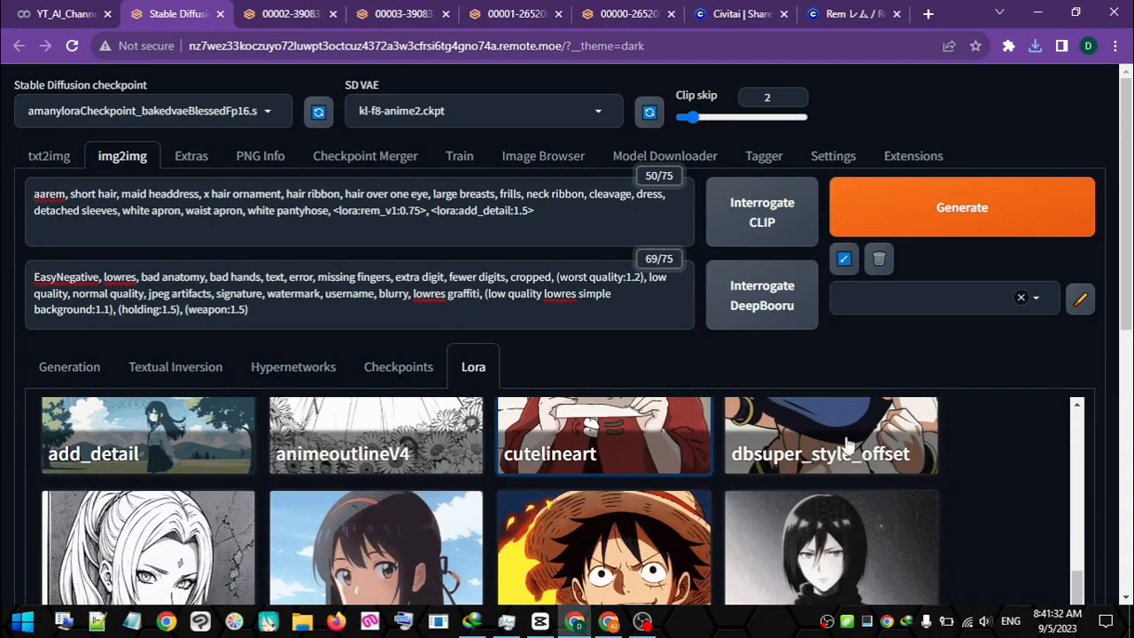
pyautogui.scroll(-3, 650, 339)
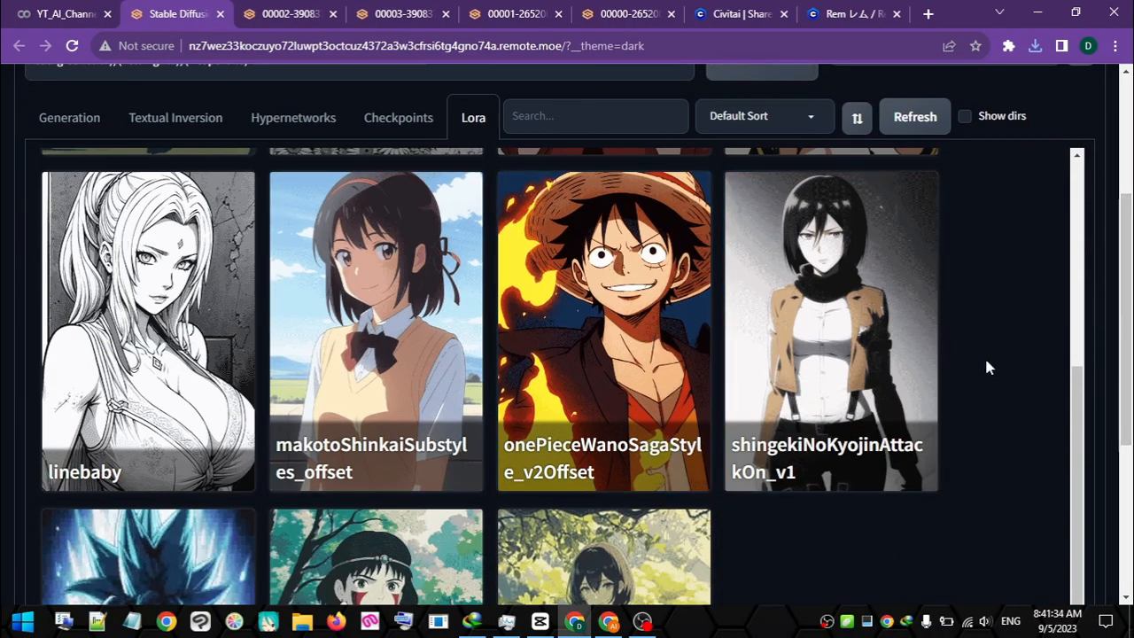
pyautogui.scroll(-2, 984, 355)
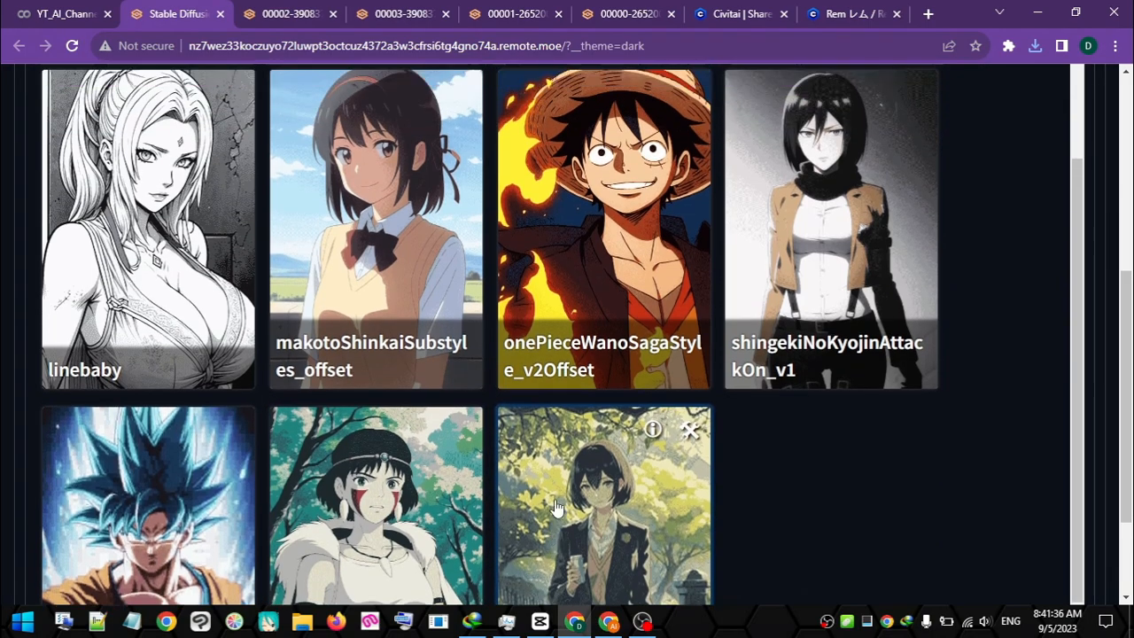
pyautogui.scroll(1, 549, 512)
pyautogui.scroll(4, 1116, 420)
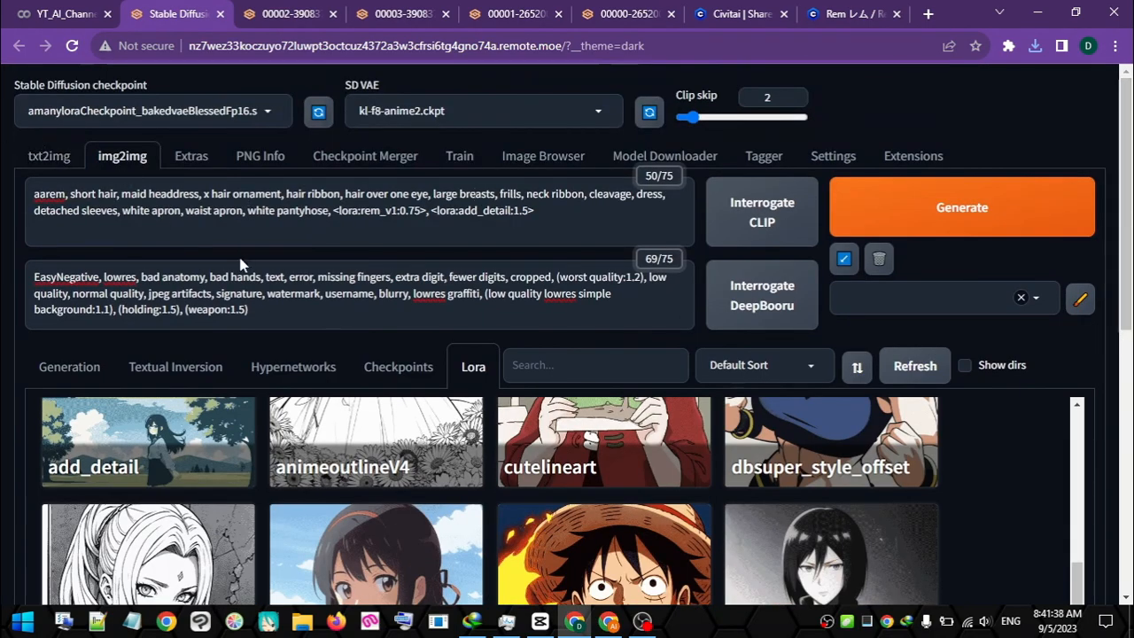
pyautogui.moveTo(333, 212); pyautogui.dragTo(576, 223)
pyautogui.press('BackSpace')
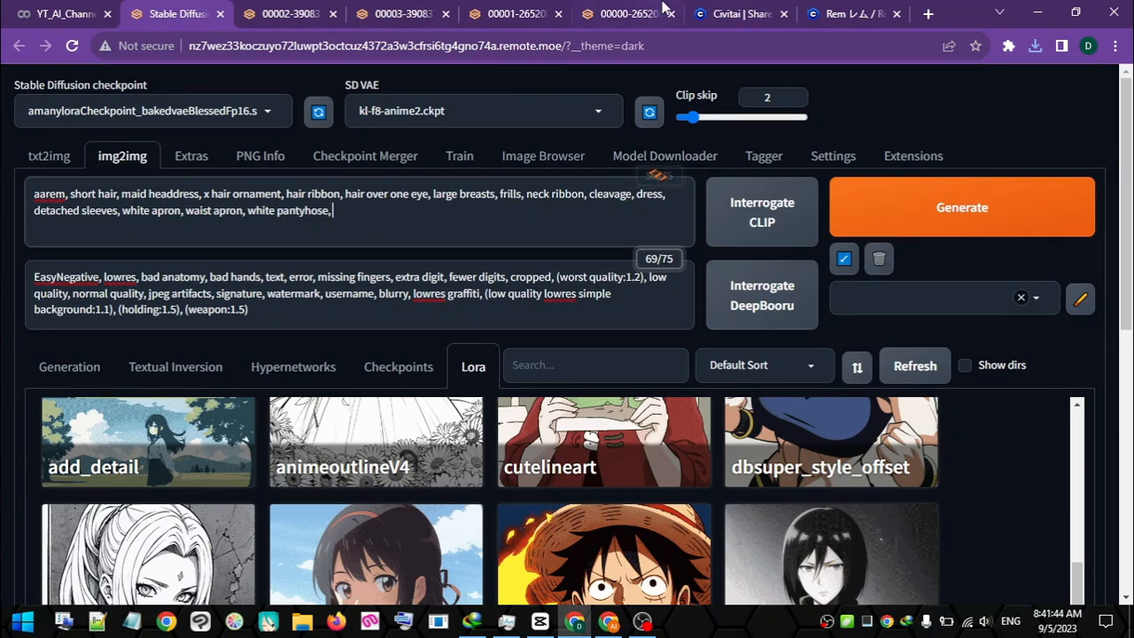
# Replace the img2img prompt with the one from the standing kimono sample's generation data on the Civitai page.
pyautogui.click(863, 13)
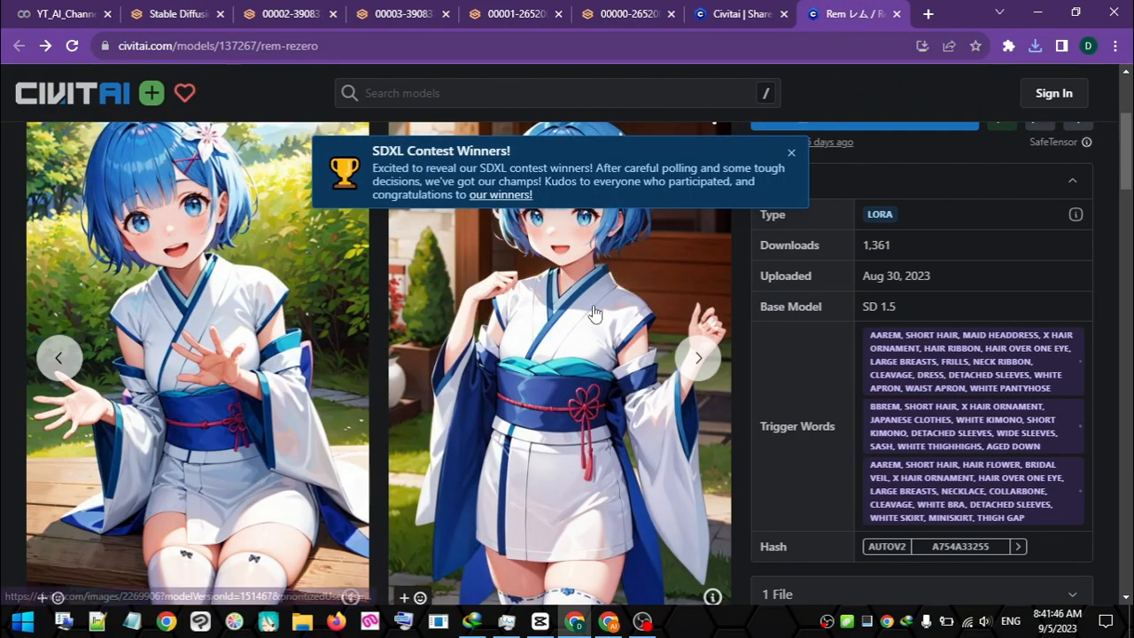
pyautogui.click(711, 596)
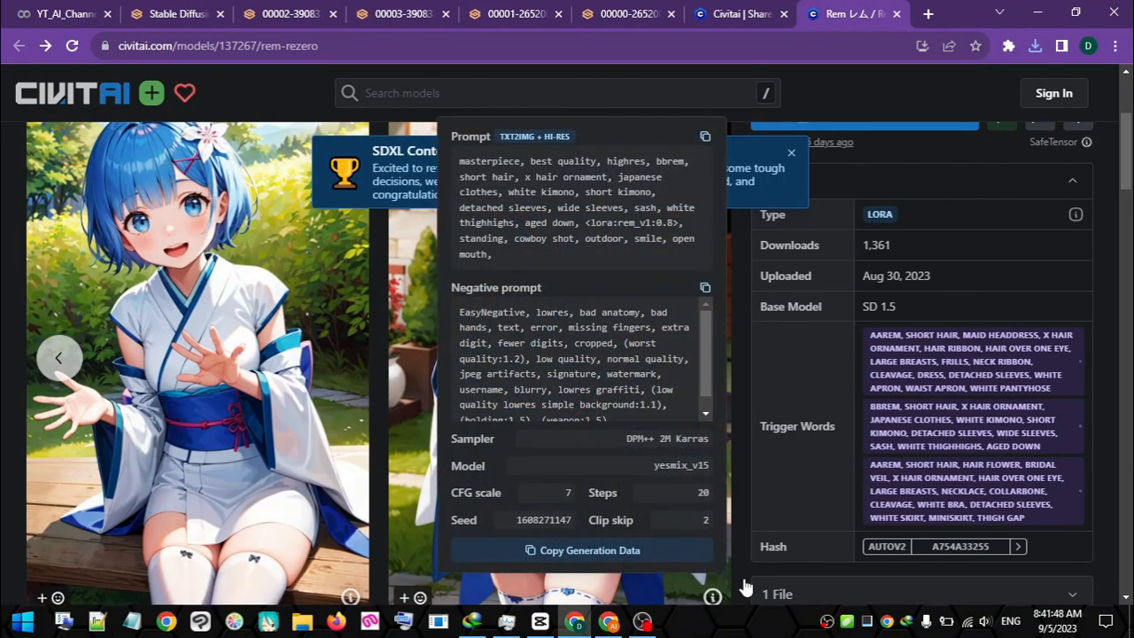
pyautogui.moveTo(529, 260); pyautogui.dragTo(454, 161)
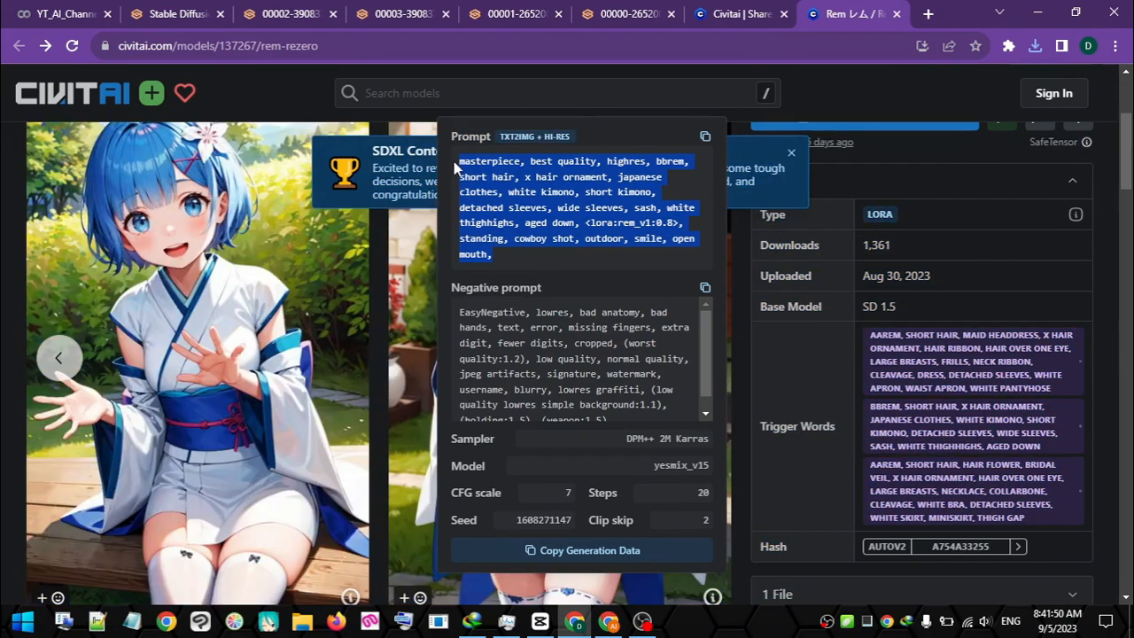
pyautogui.click(180, 12)
pyautogui.click(282, 234)
pyautogui.hotkey('ctrl', 'a')
pyautogui.hotkey('ctrl', 'v')
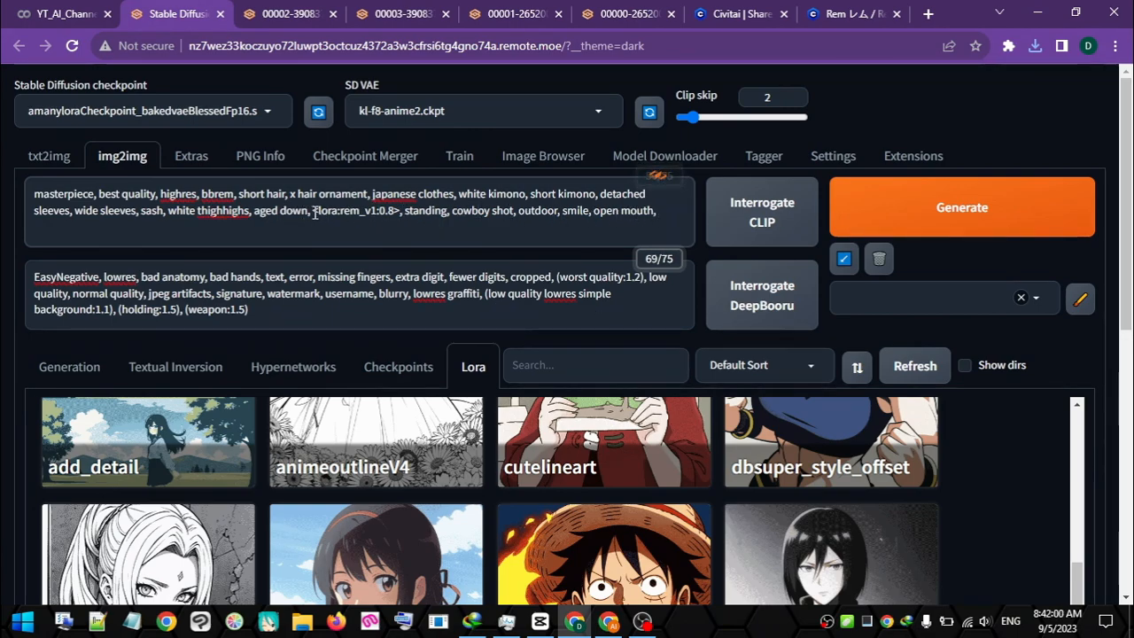
# Delete the <lora:rem_v1:0.8> tag from the img2img prompt.
pyautogui.moveTo(314, 210); pyautogui.dragTo(402, 211)
pyautogui.press('BackSpace')
pyautogui.press('BackSpace')
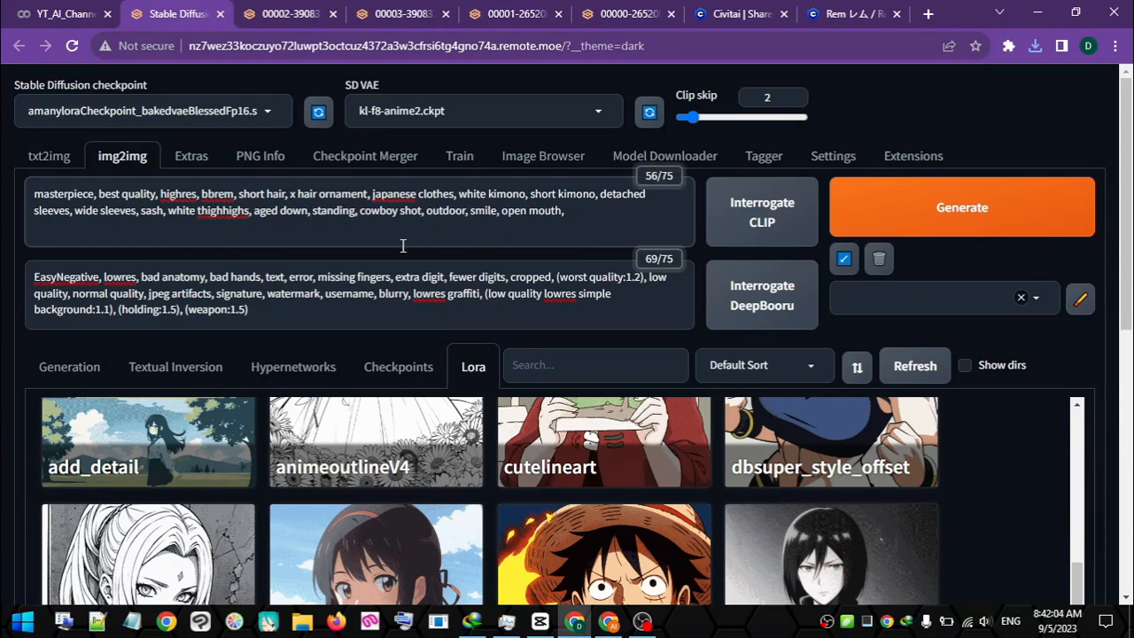
# Add the makotoShinkaiSubstyles_offset LoRA at the end of the img2img prompt and return to the generation settings.
pyautogui.click(595, 217)
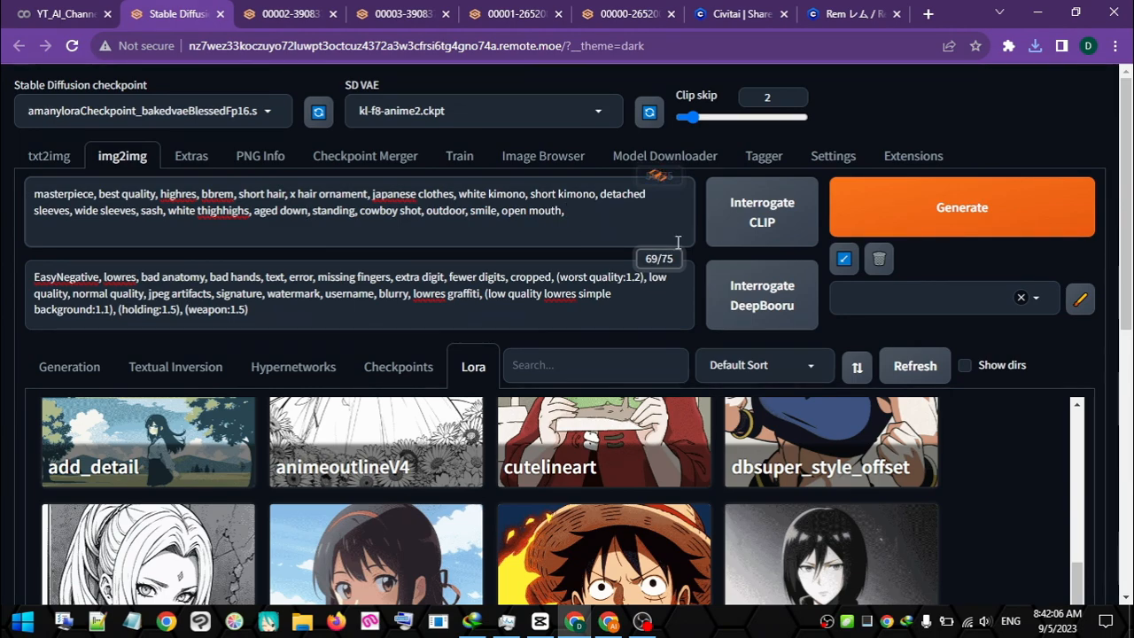
pyautogui.scroll(-1, 1019, 479)
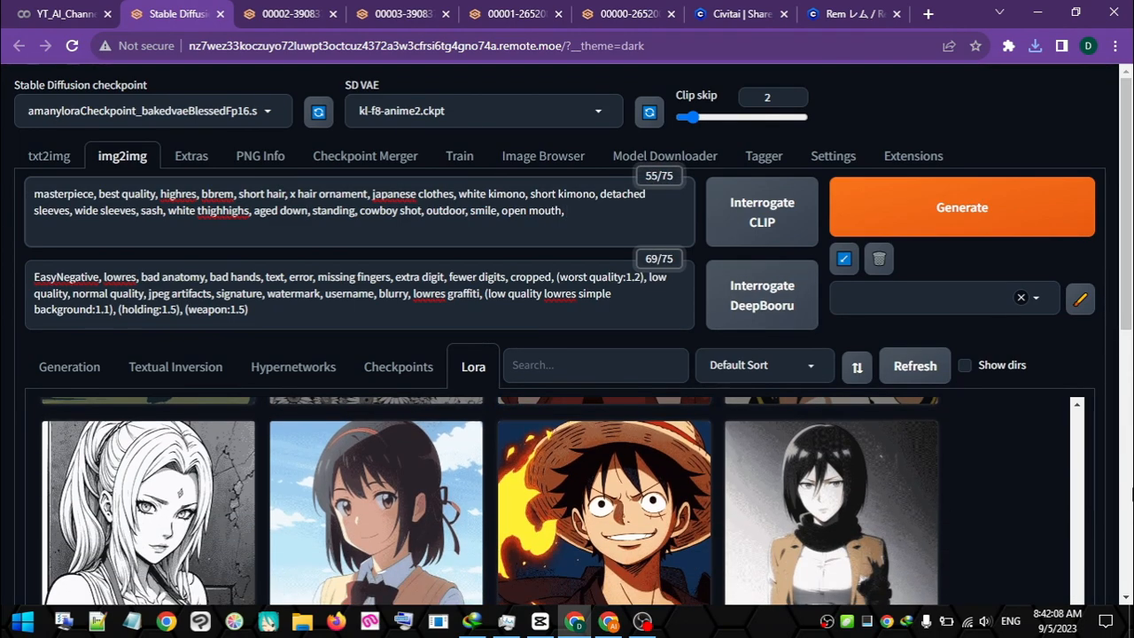
pyautogui.scroll(-2, 992, 488)
pyautogui.click(376, 540)
pyautogui.scroll(2, 376, 443)
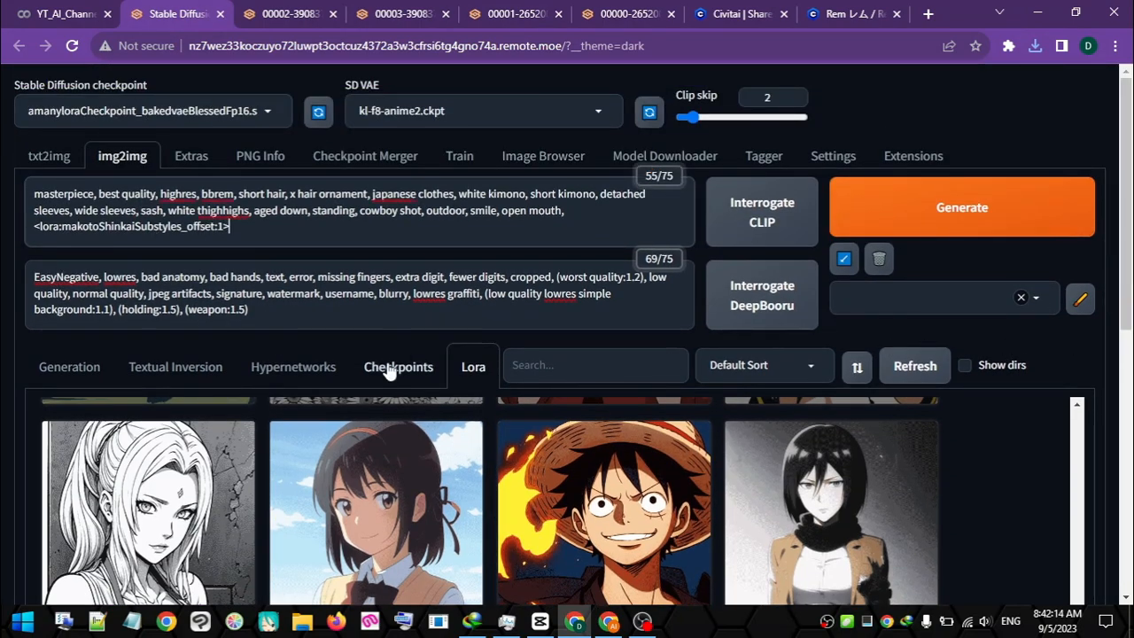
pyautogui.click(71, 372)
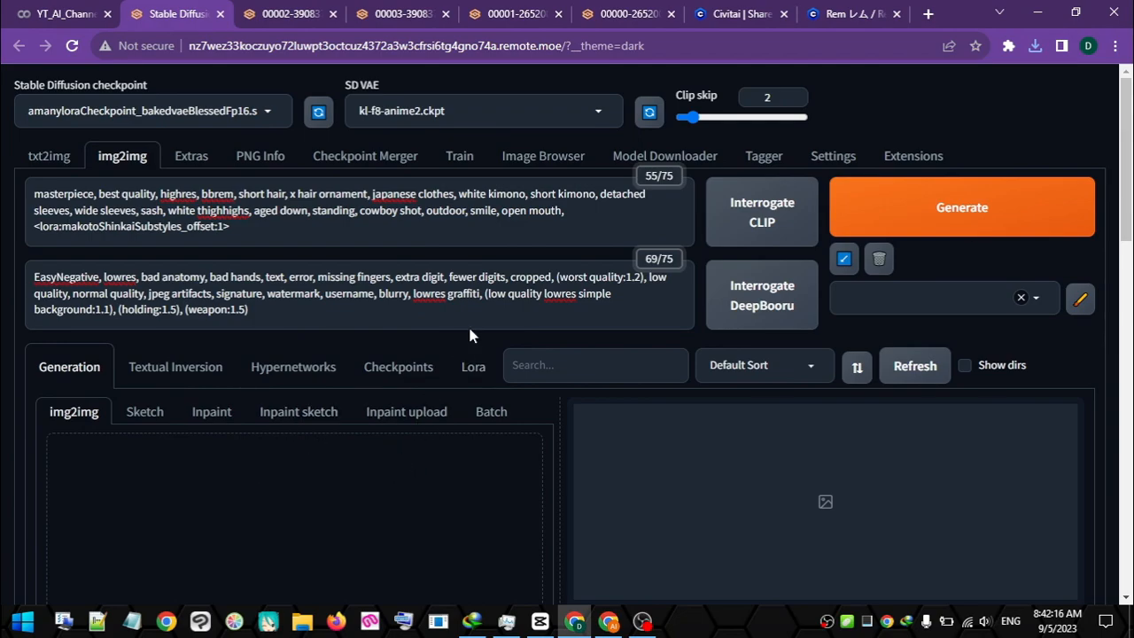
pyautogui.scroll(-3, 228, 367)
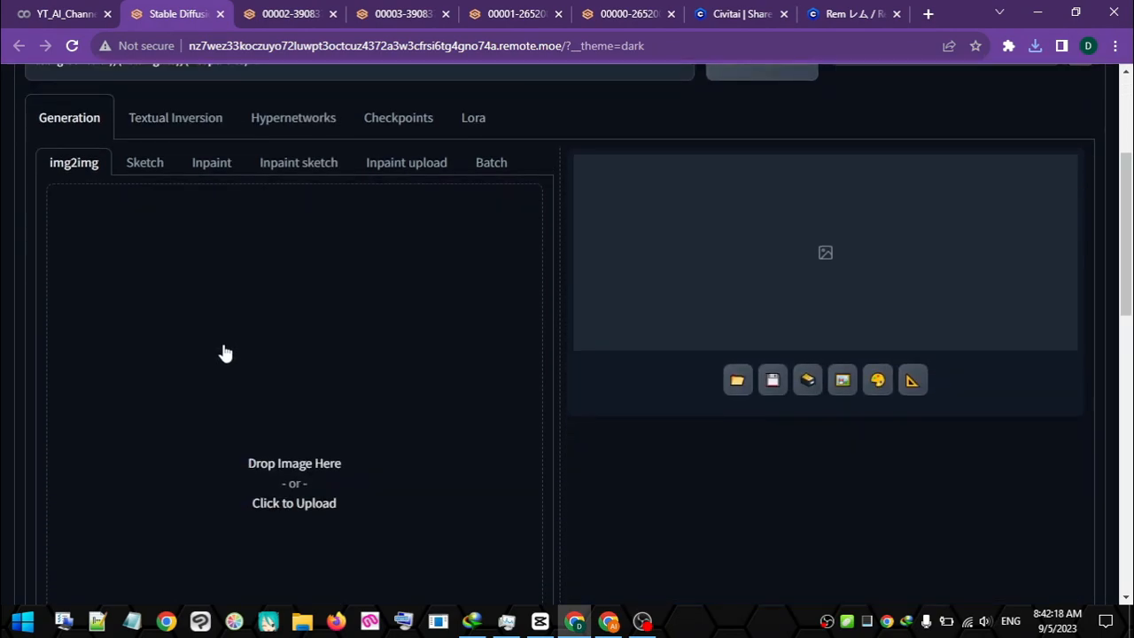
pyautogui.scroll(2, 330, 373)
pyautogui.scroll(1, 329, 374)
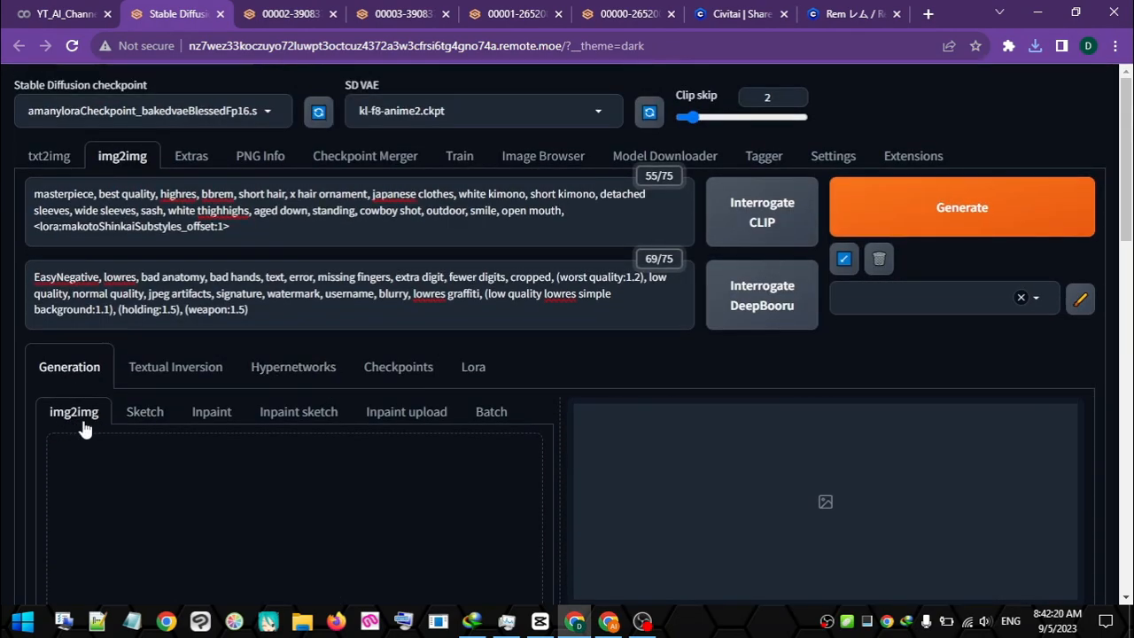
pyautogui.scroll(-2, 230, 405)
pyautogui.click(219, 245)
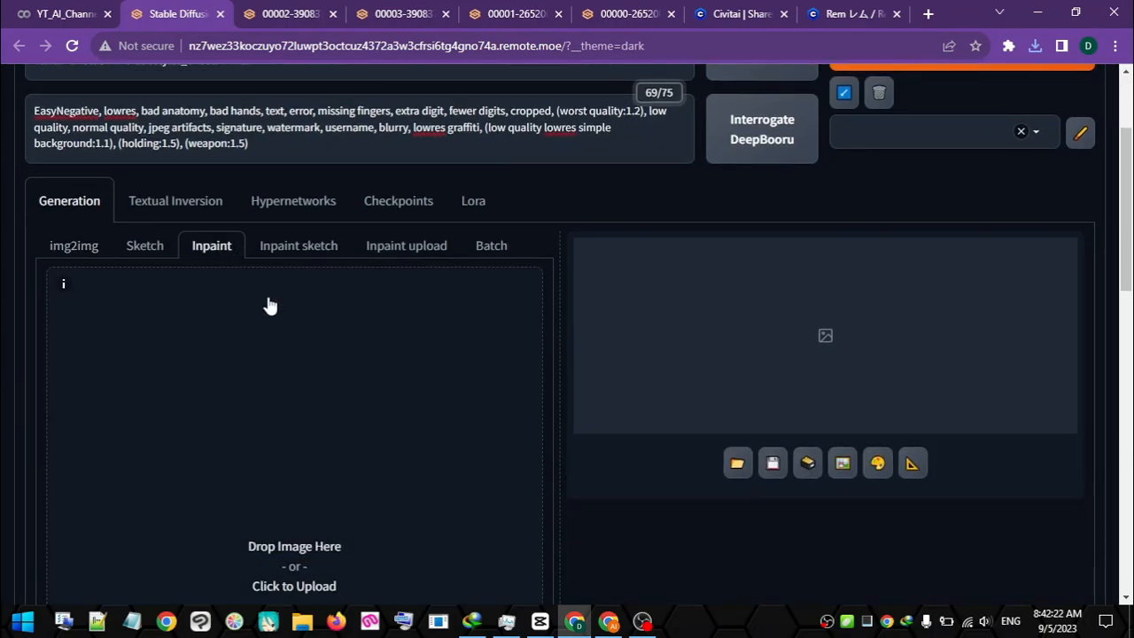
# Load 09.jpeg from the Downloads folder as the img2img source image.
pyautogui.scroll(-3, 336, 381)
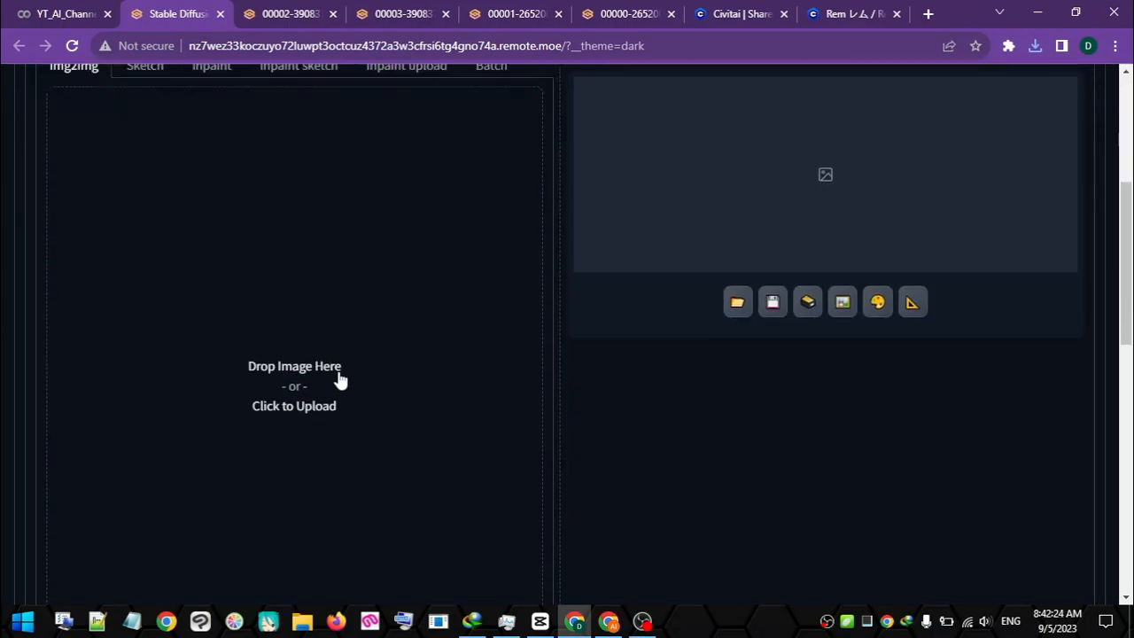
pyautogui.click(301, 325)
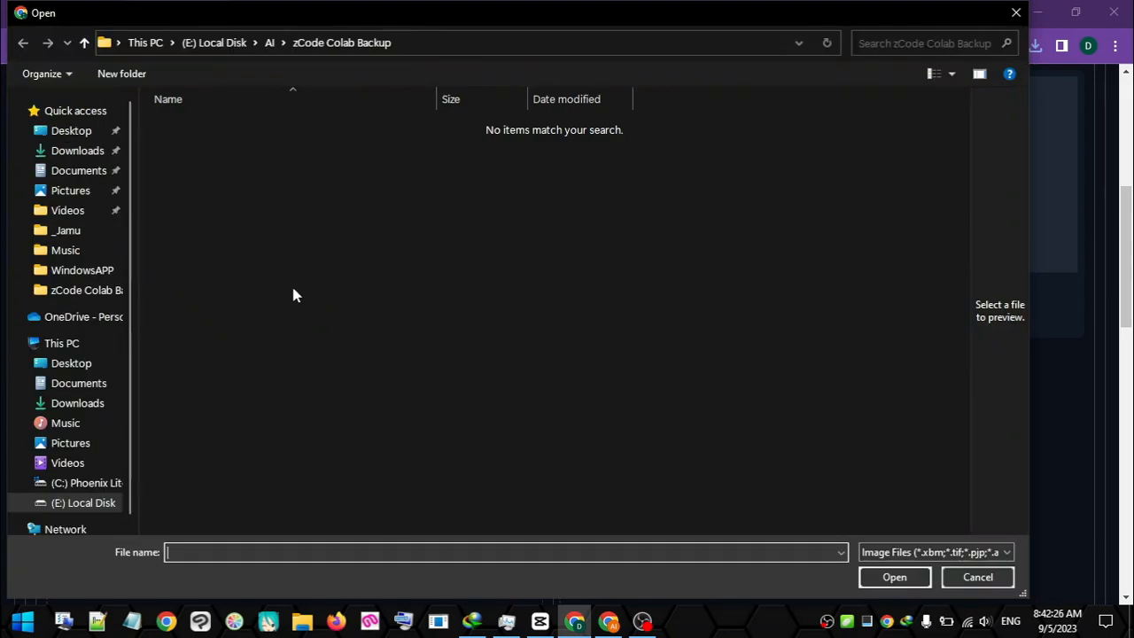
pyautogui.click(77, 150)
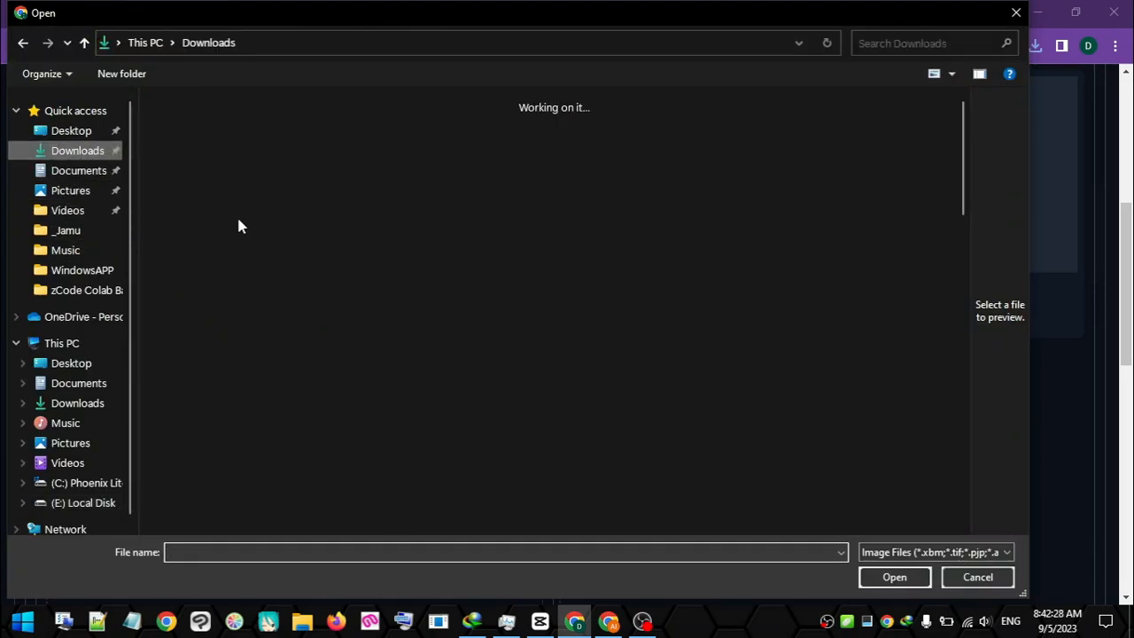
pyautogui.doubleClick(195, 138)
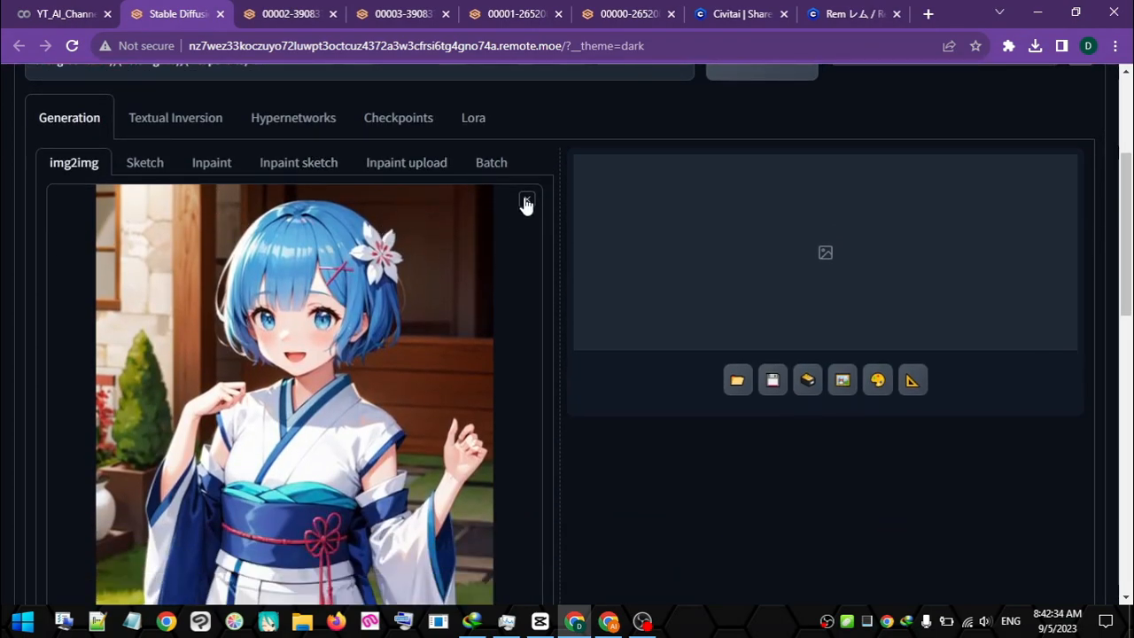
# Remove the img2img source image and upload 09.jpeg again.
pyautogui.click(527, 198)
pyautogui.click(258, 343)
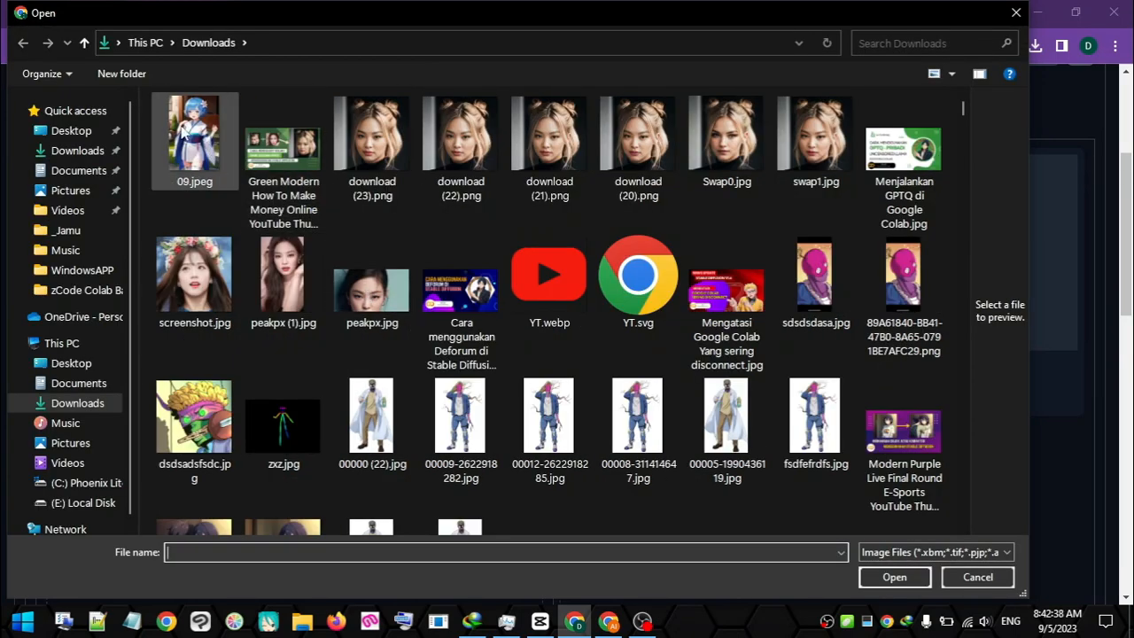
pyautogui.doubleClick(195, 158)
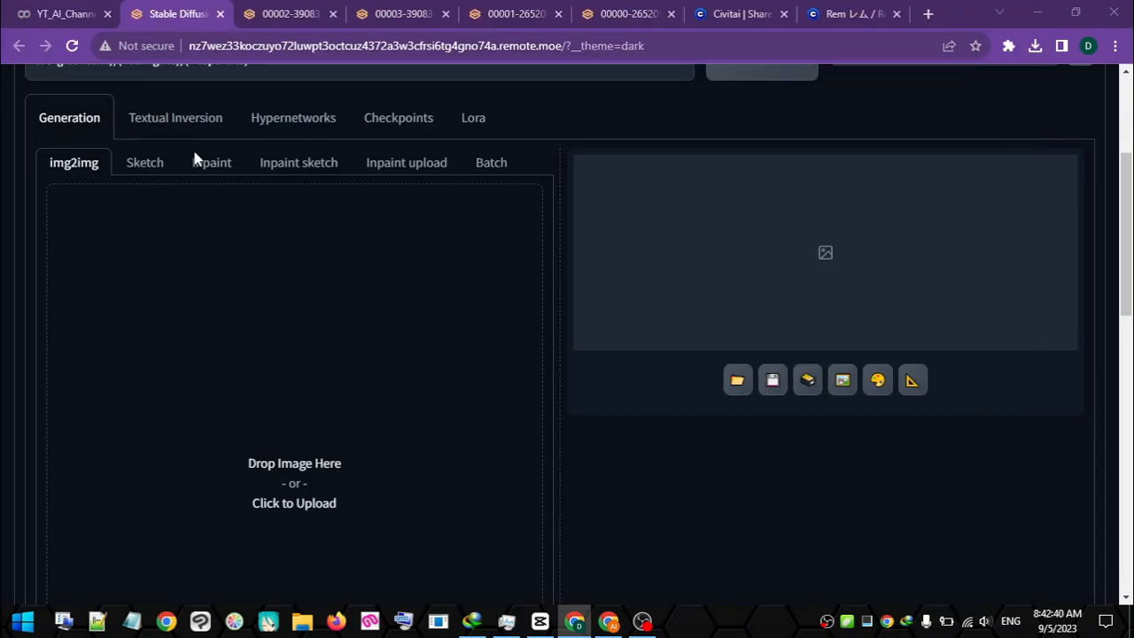
# Resize the img2img output by a scale of 2 and set the denoising strength to 0.55.
pyautogui.scroll(-5, 807, 447)
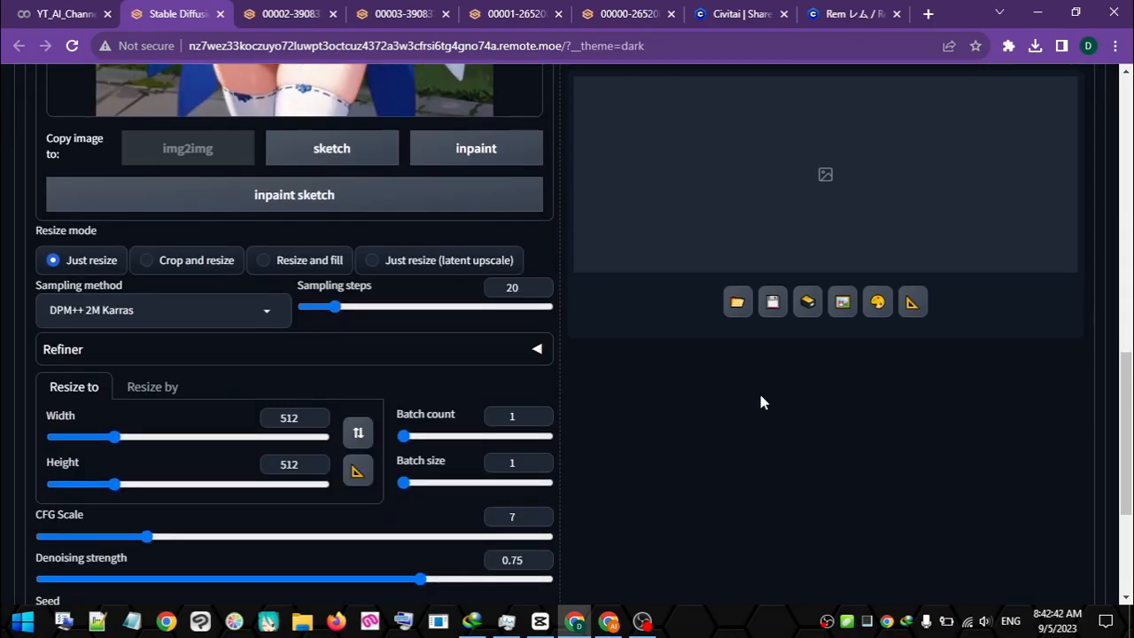
pyautogui.scroll(-1, 210, 387)
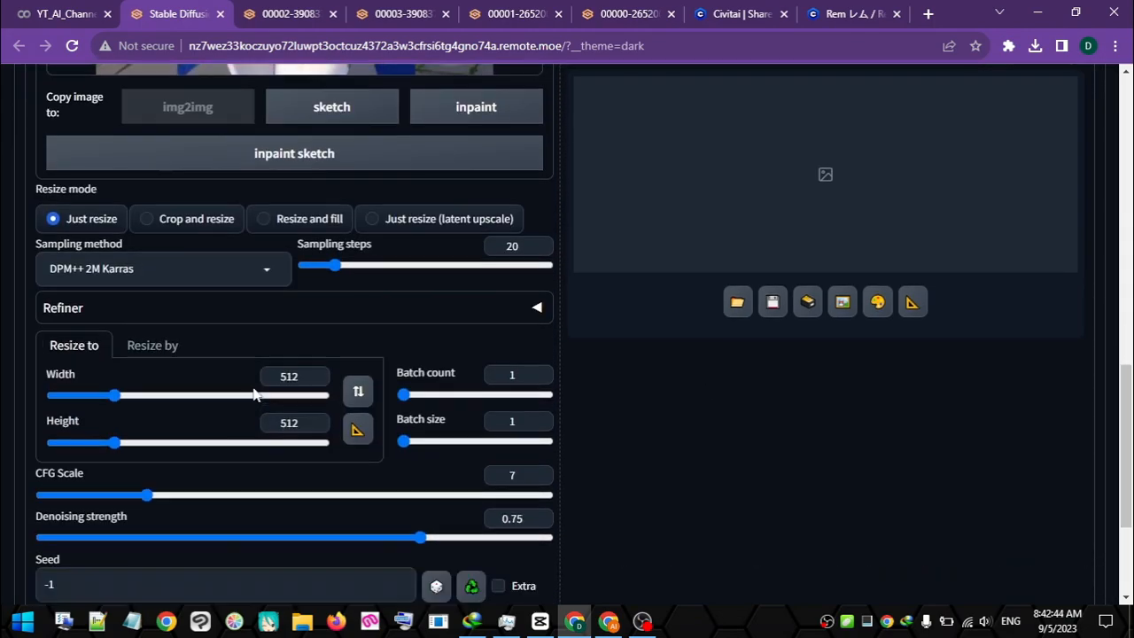
pyautogui.click(152, 303)
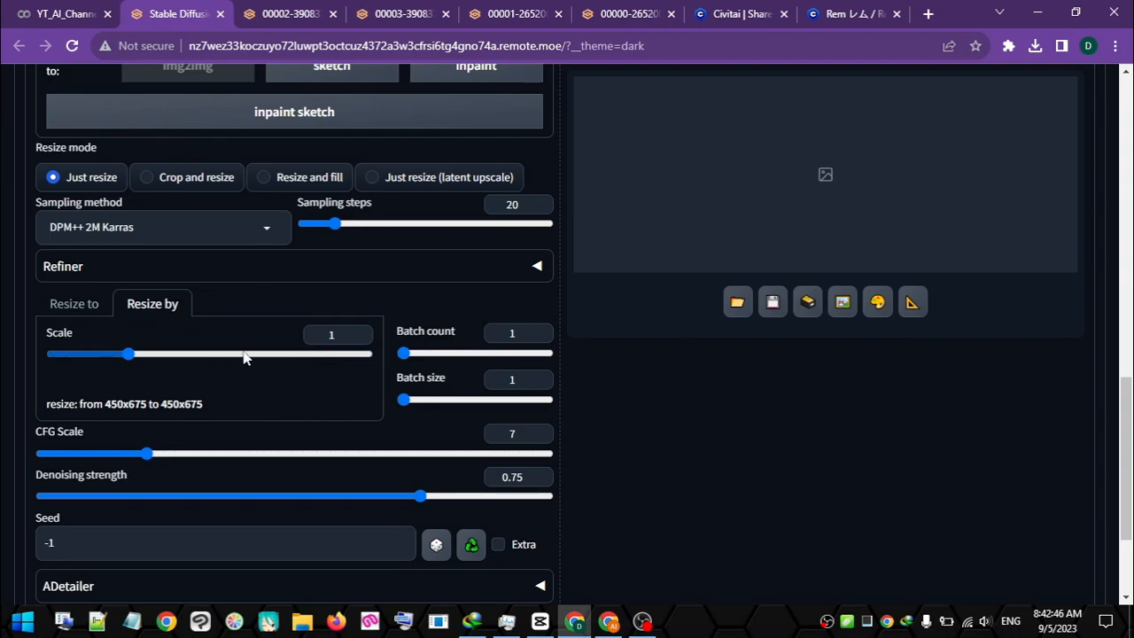
pyautogui.doubleClick(342, 333)
pyautogui.write('2')
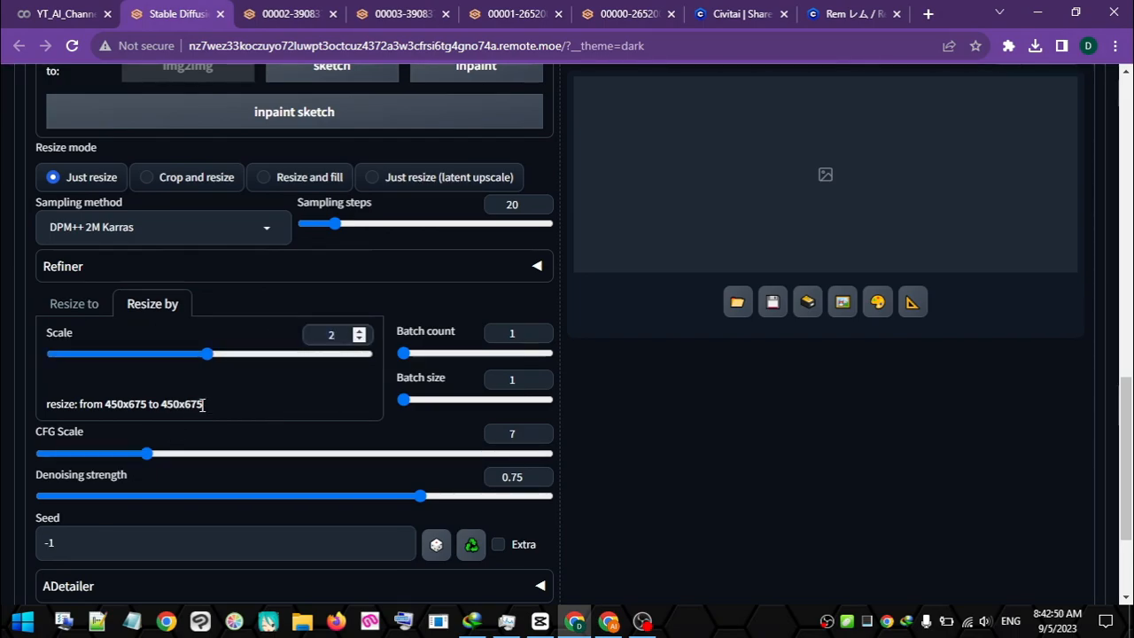
pyautogui.moveTo(203, 404); pyautogui.dragTo(161, 403)
pyautogui.moveTo(429, 498); pyautogui.dragTo(327, 502)
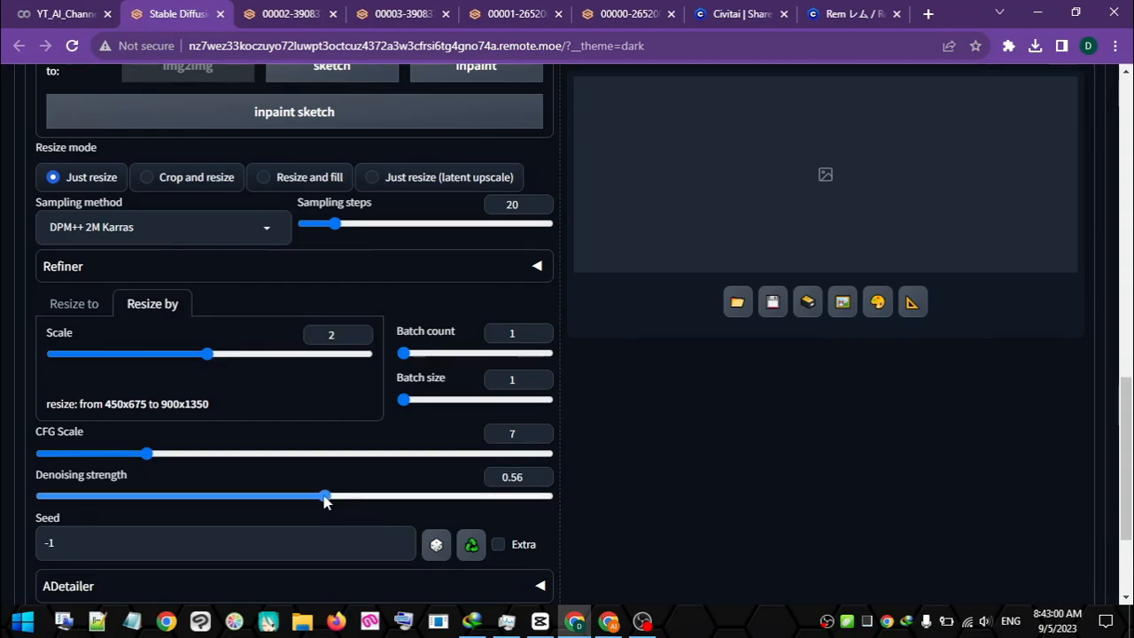
pyautogui.scroll(-2, 698, 456)
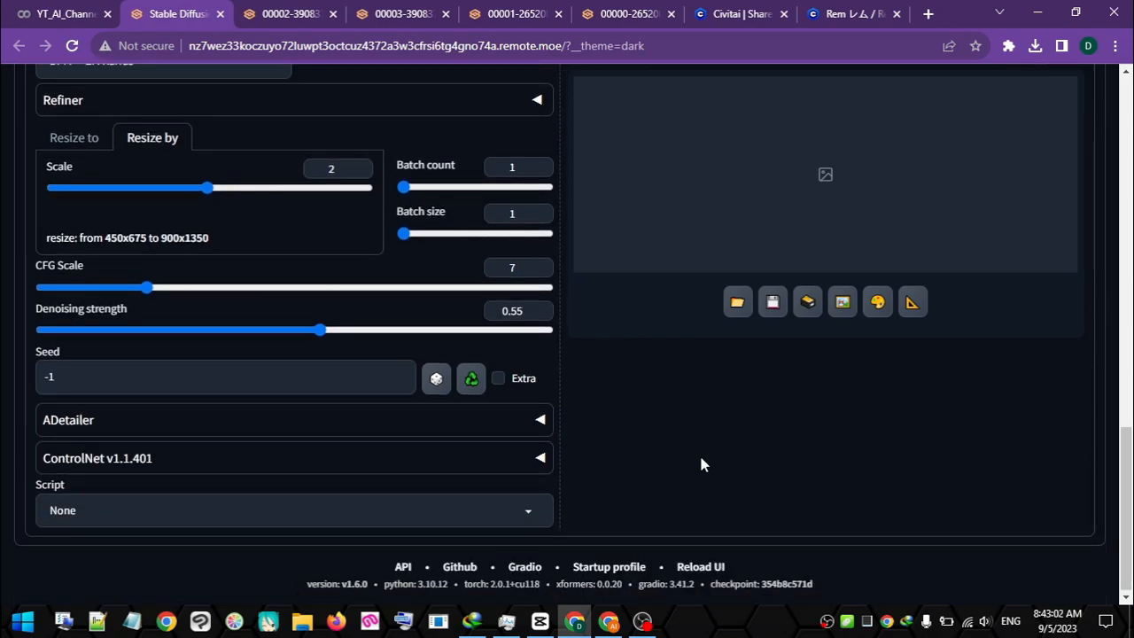
# Change the sampling method to Euler a and set the sampling steps to 25.
pyautogui.scroll(1, 699, 453)
pyautogui.scroll(2, 700, 463)
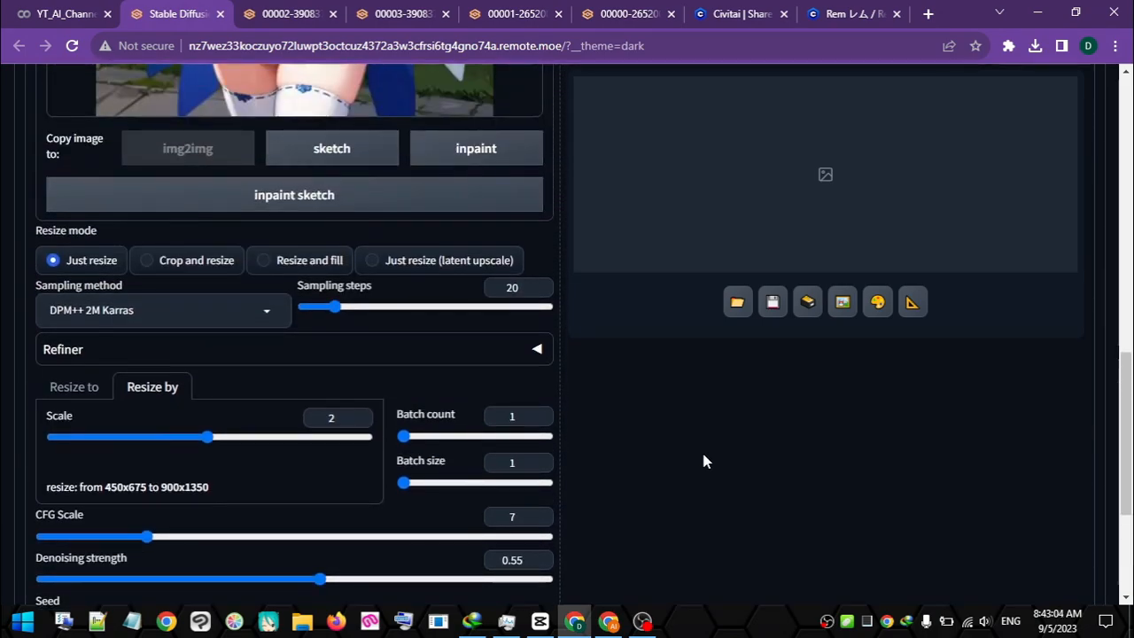
pyautogui.click(277, 312)
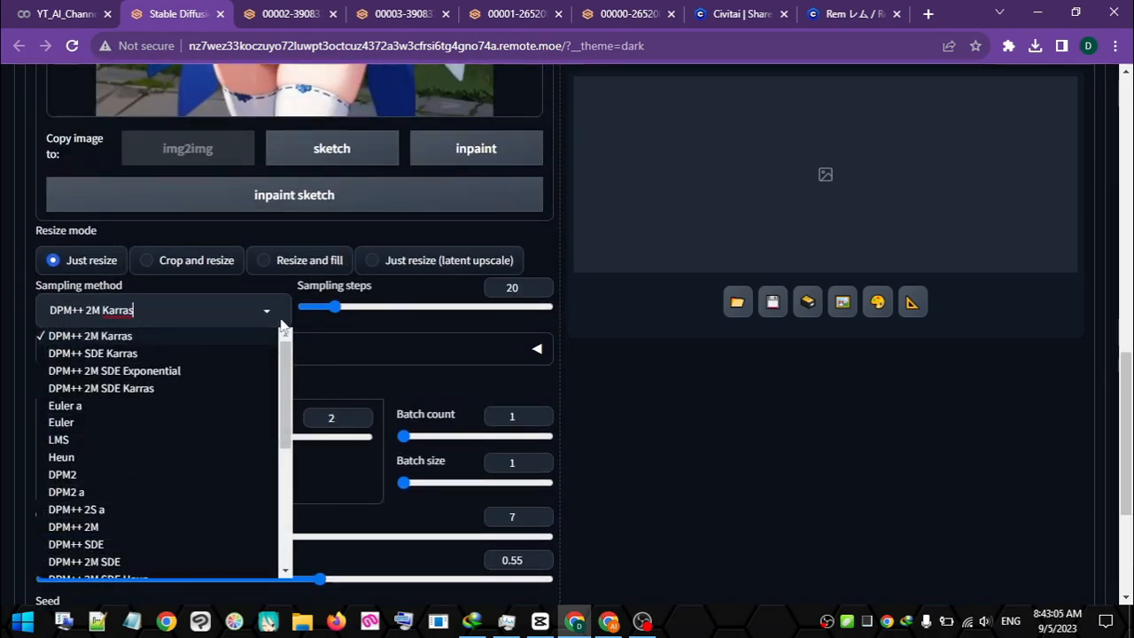
pyautogui.click(175, 405)
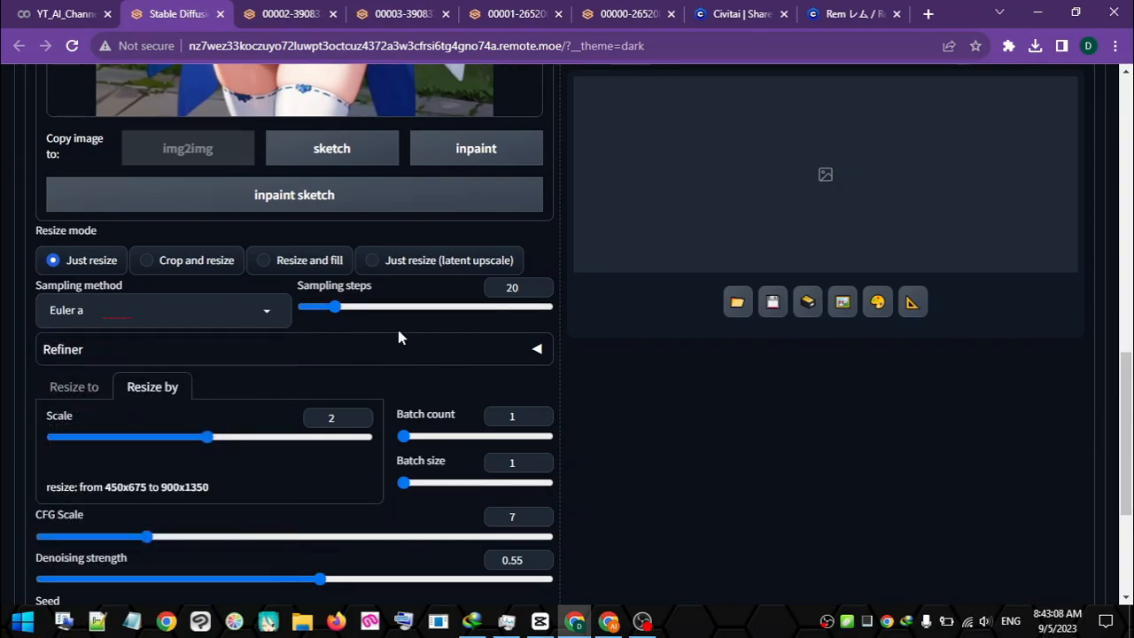
pyautogui.moveTo(337, 312); pyautogui.dragTo(344, 312)
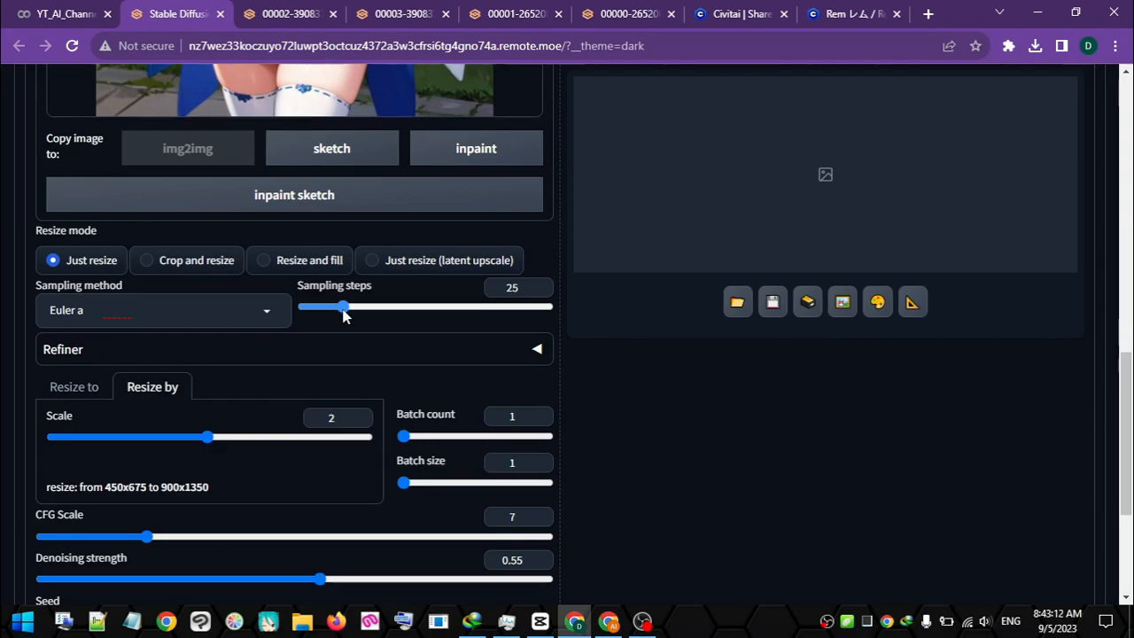
# Generate the restyled kimono image in img2img and bring the result into view beside the source.
pyautogui.scroll(8, 797, 436)
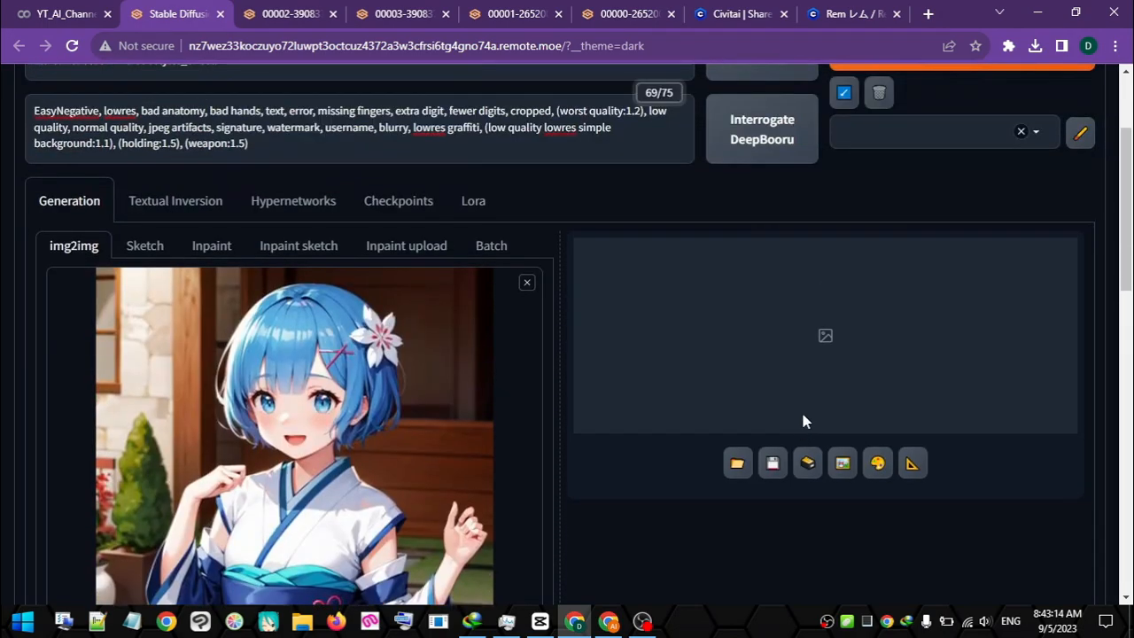
pyautogui.scroll(2, 797, 313)
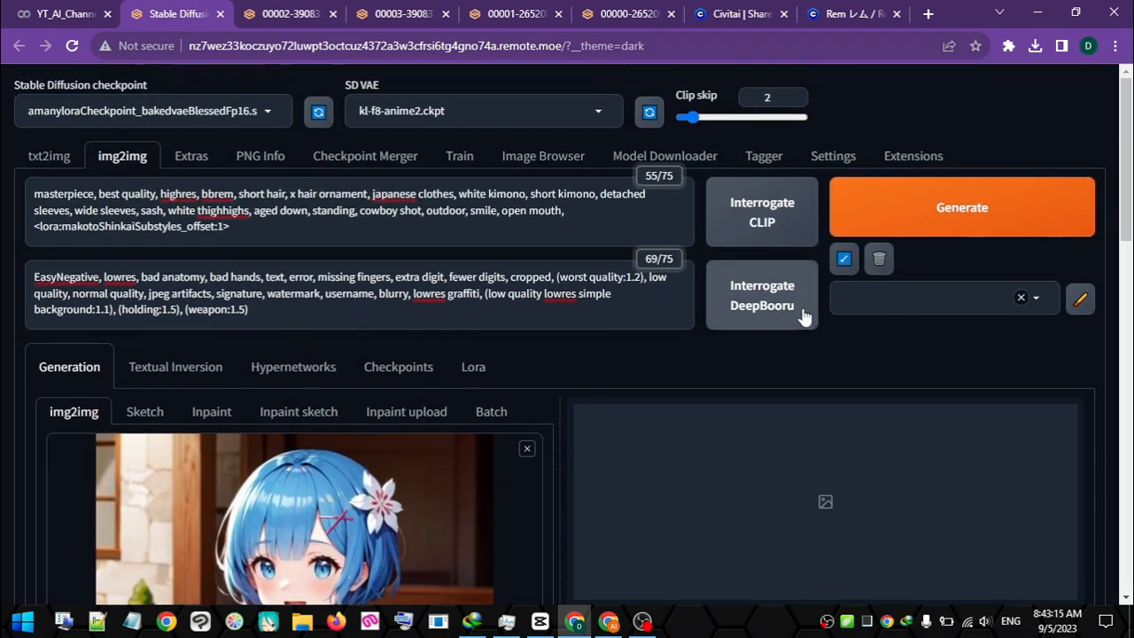
pyautogui.click(983, 213)
pyautogui.scroll(-2, 595, 367)
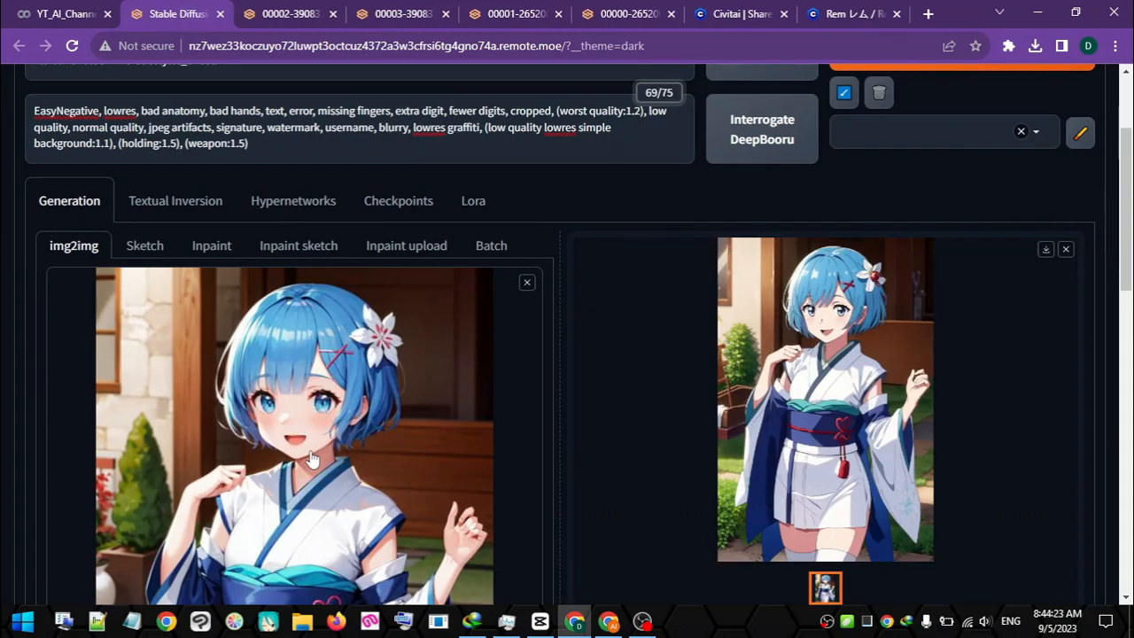
# Open the img2img source image and the generated result each in its own browser tab.
pyautogui.rightClick(427, 381)
pyautogui.click(515, 390)
pyautogui.rightClick(856, 293)
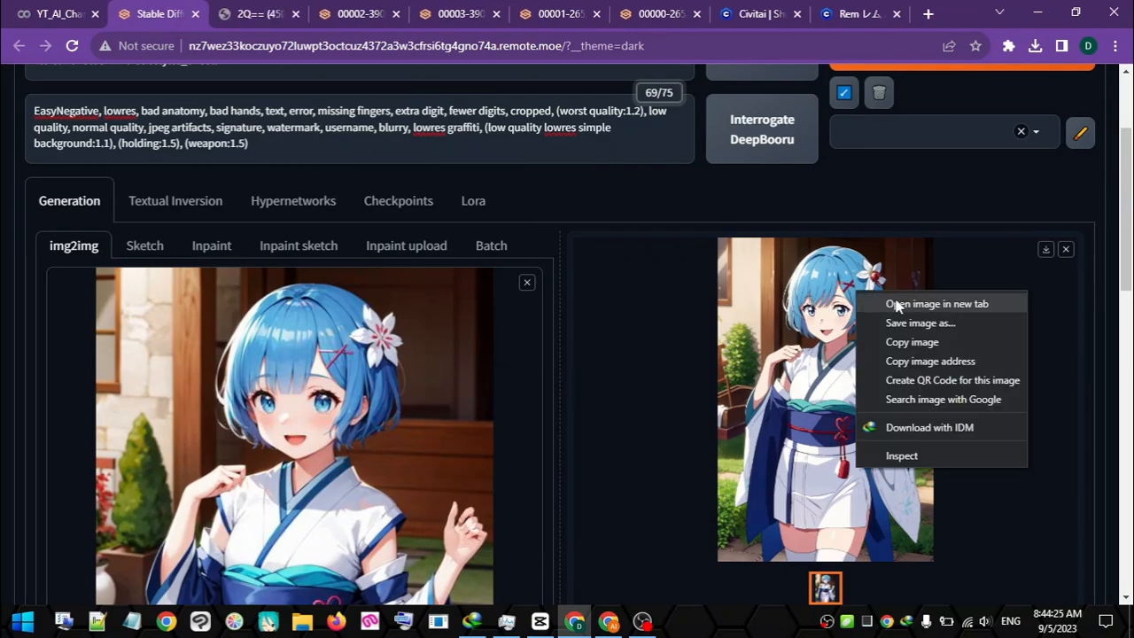
pyautogui.click(896, 304)
# Compare the original kimono image with the generated version, enlarging the result to examine its face and clothing.
pyautogui.click(310, 13)
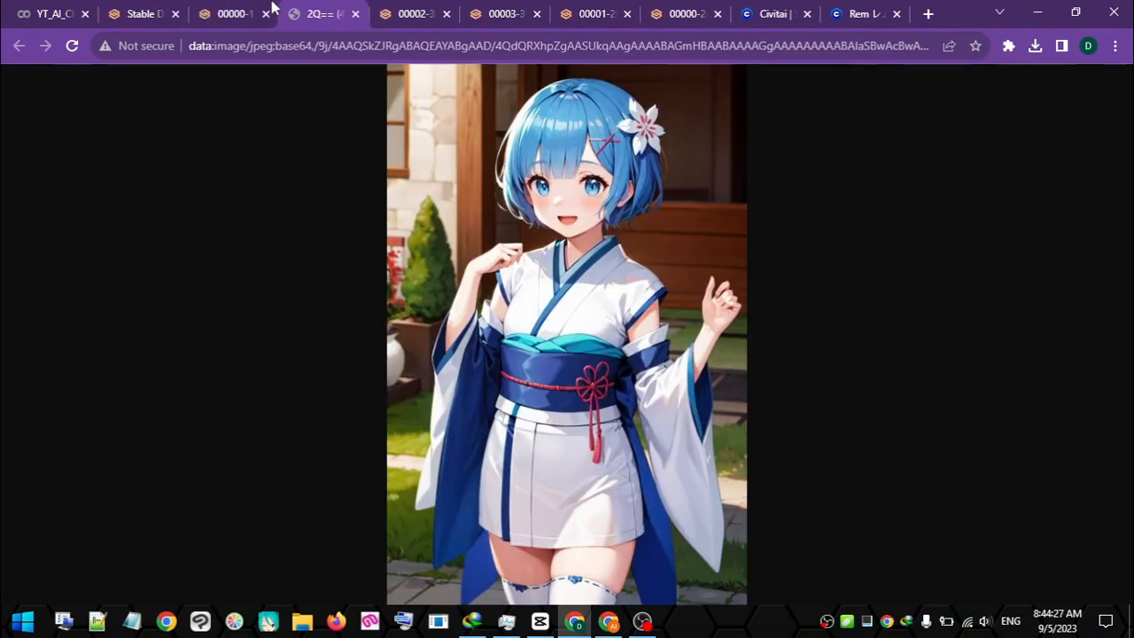
pyautogui.click(224, 12)
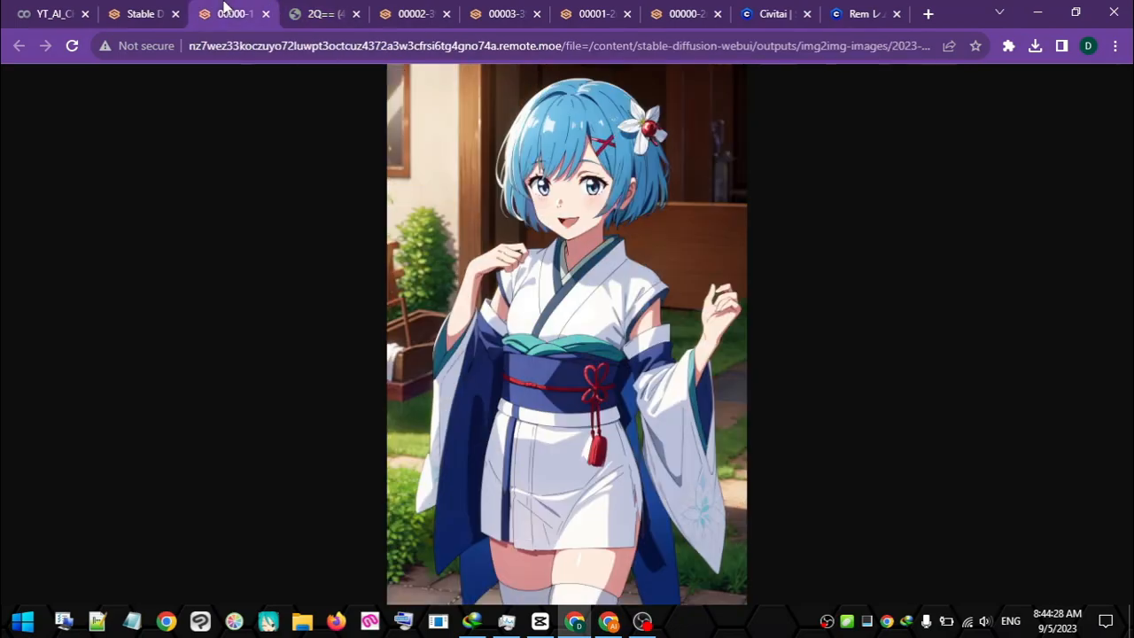
pyautogui.click(547, 180)
pyautogui.scroll(-6, 572, 341)
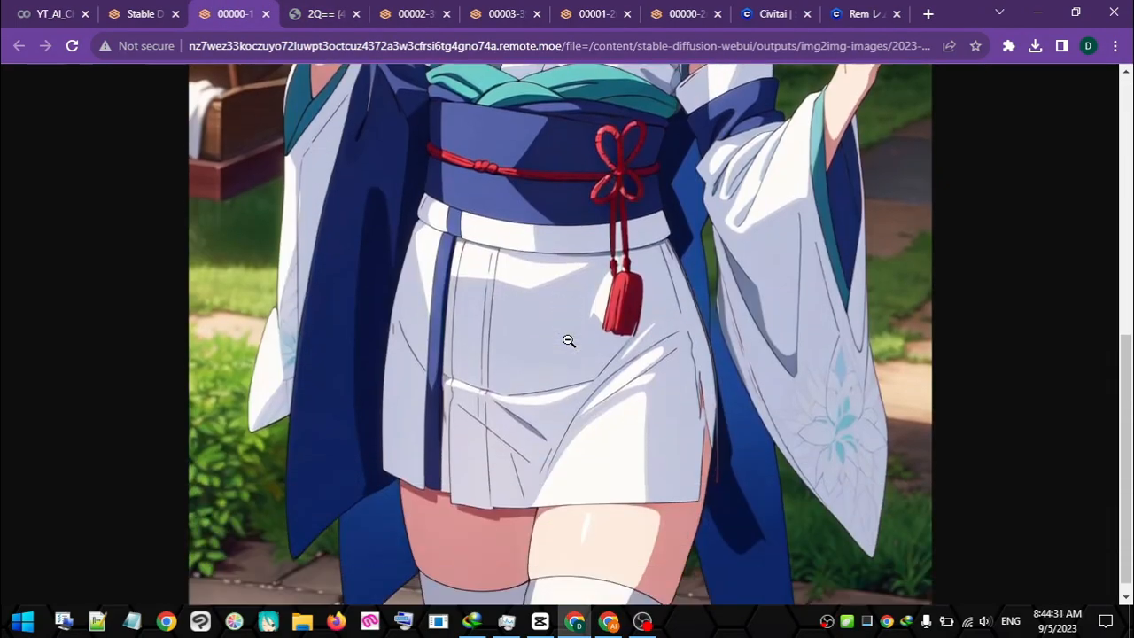
pyautogui.scroll(7, 571, 348)
pyautogui.click(571, 348)
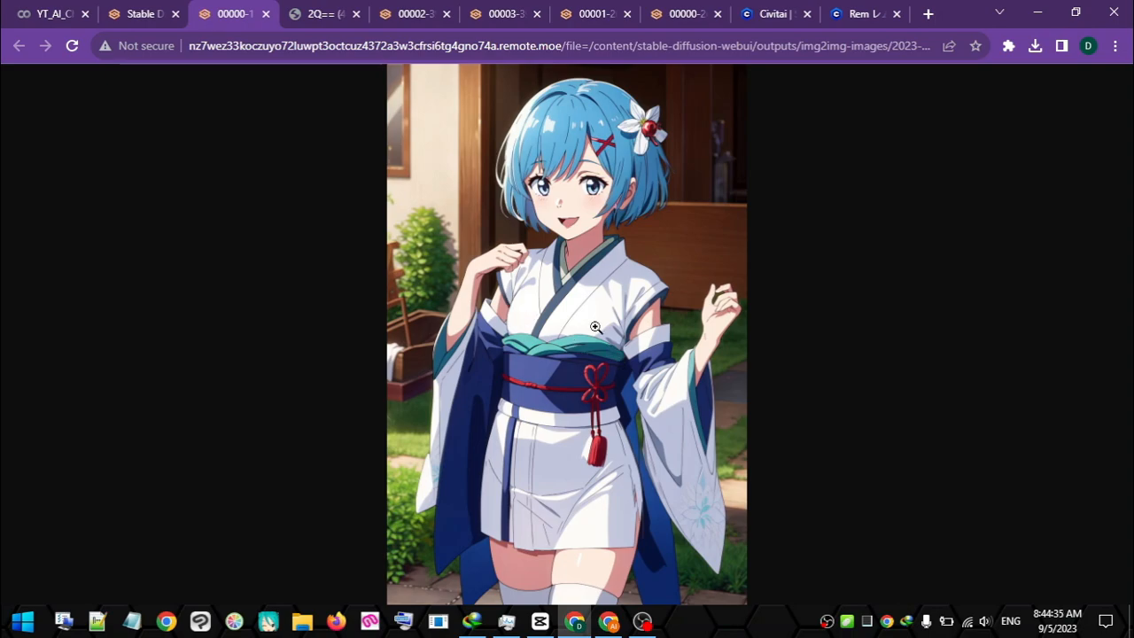
pyautogui.click(332, 7)
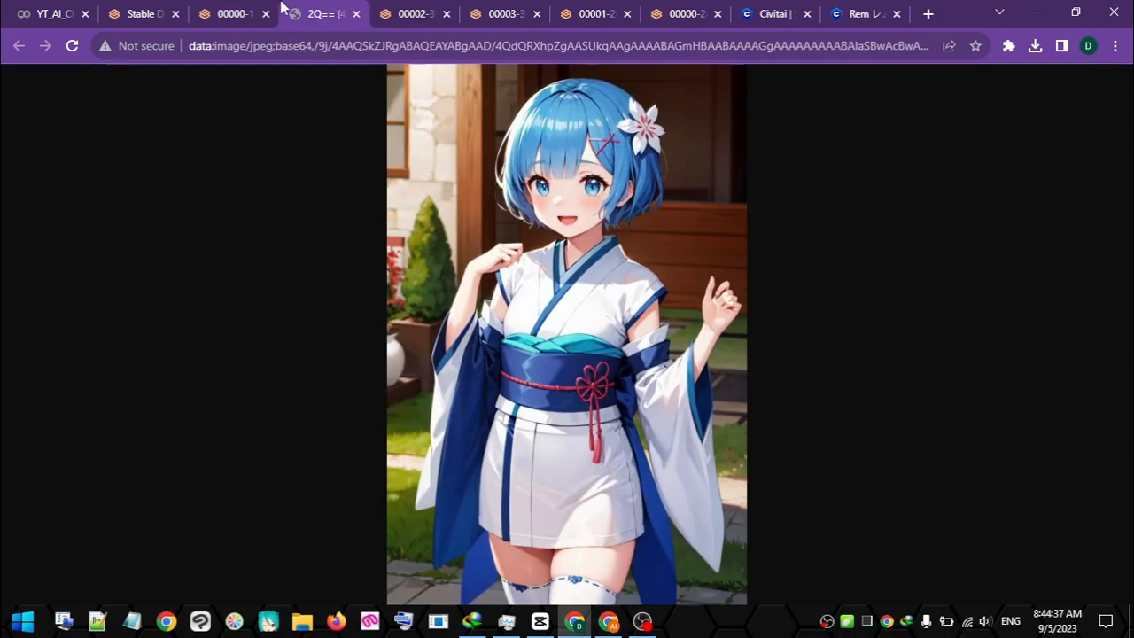
pyautogui.click(240, 9)
pyautogui.click(565, 171)
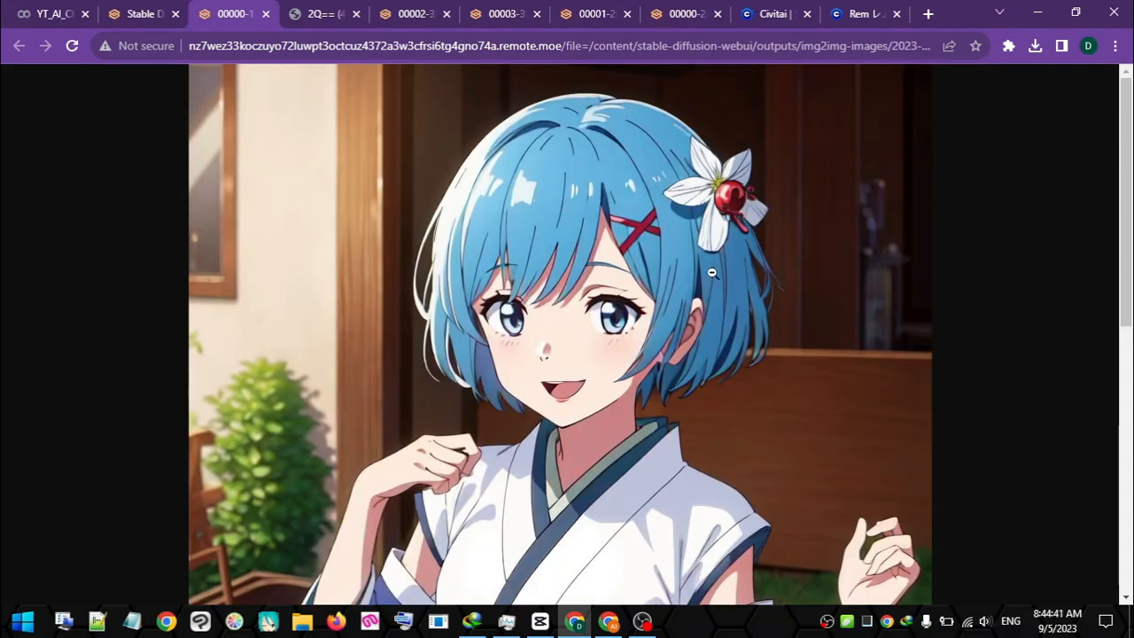
pyautogui.click(686, 324)
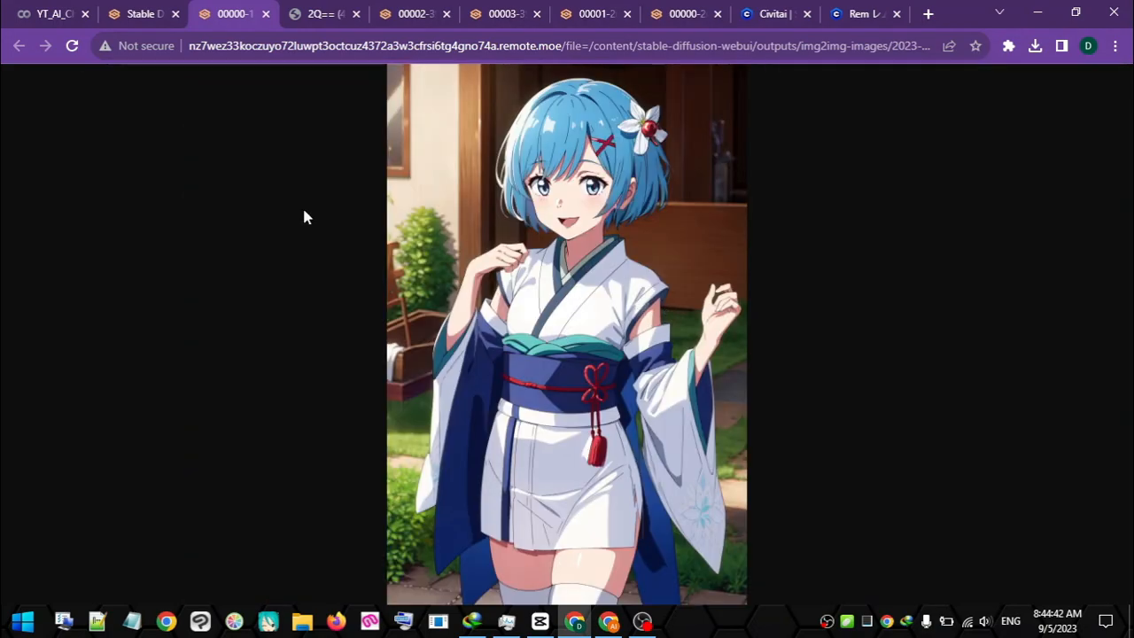
# Return to Stable Diffusion's img2img page and load 09.jpeg from Downloads as the Inpaint source image.
pyautogui.click(142, 14)
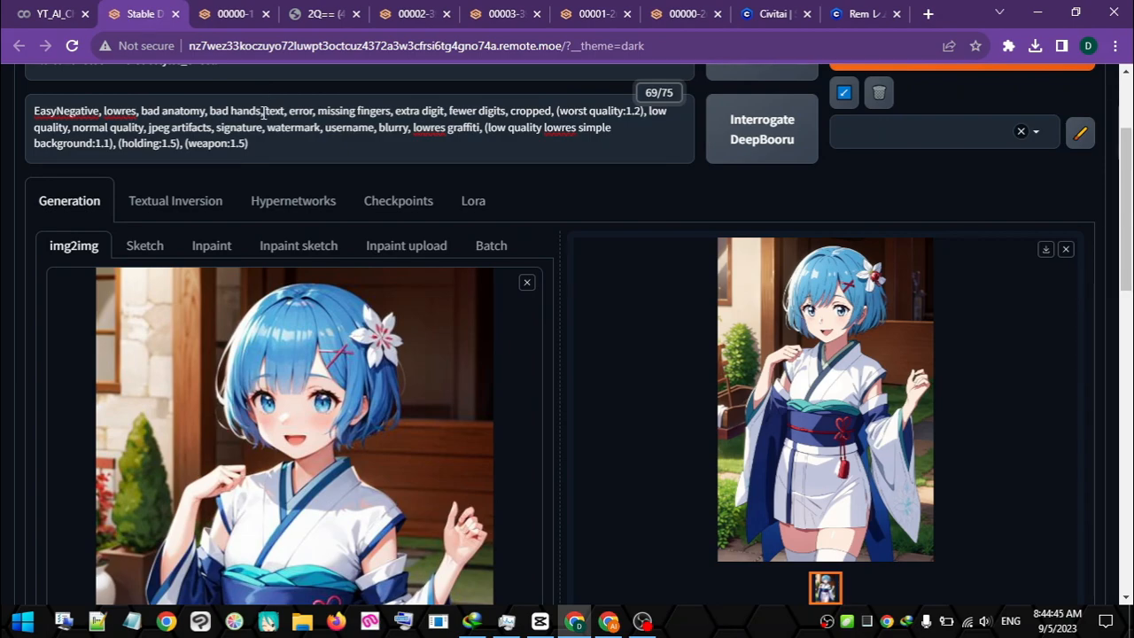
pyautogui.scroll(3, 575, 157)
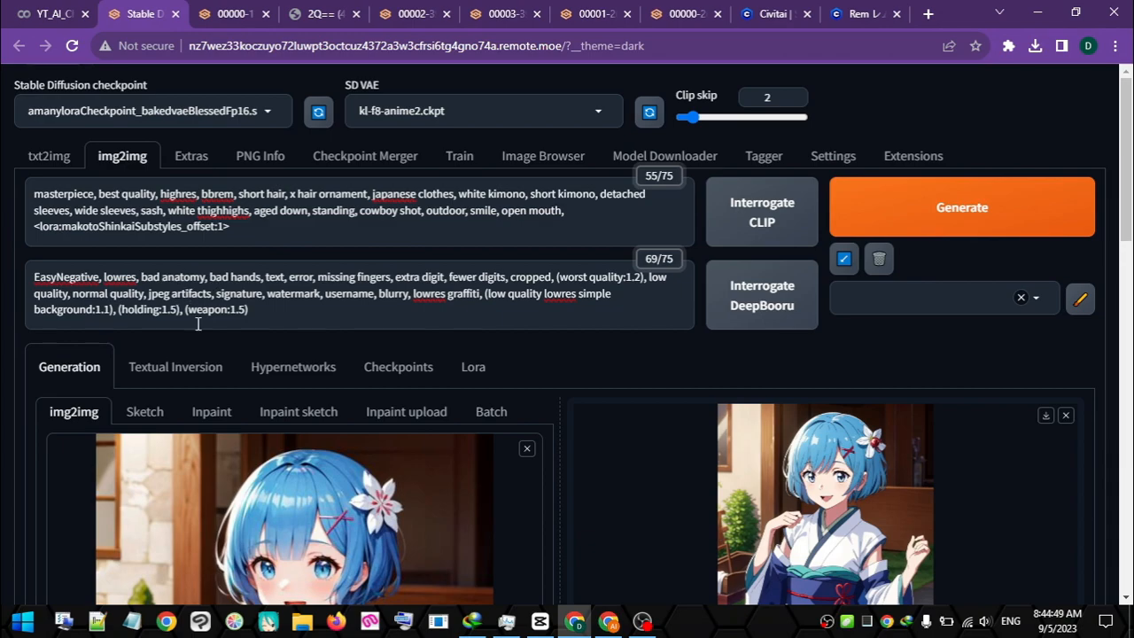
pyautogui.click(200, 415)
pyautogui.scroll(-2, 263, 395)
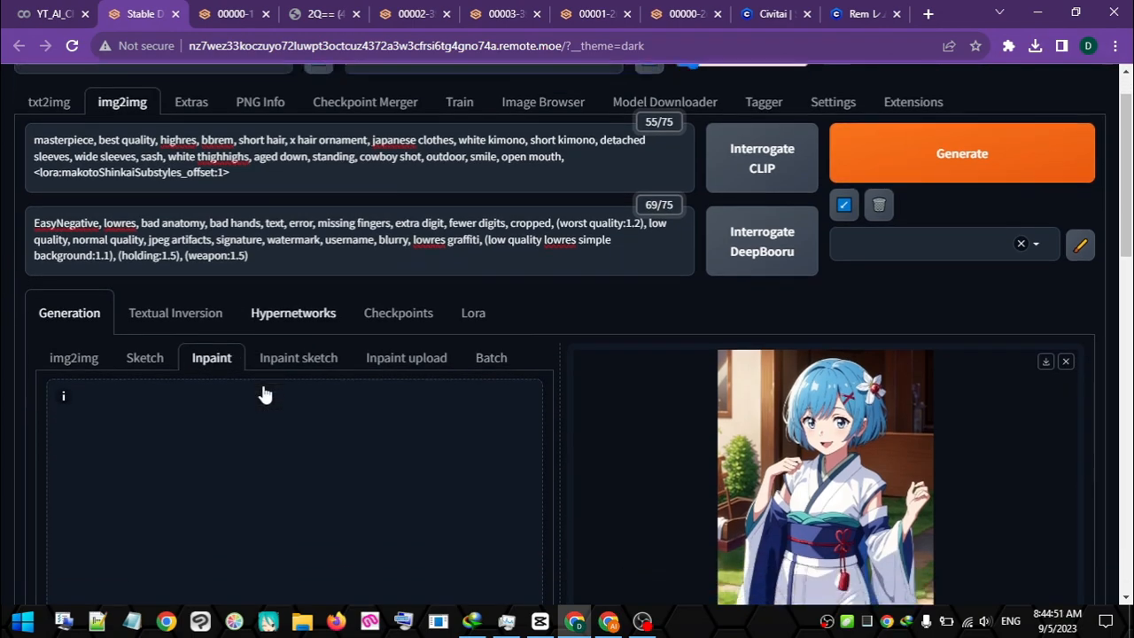
pyautogui.click(261, 397)
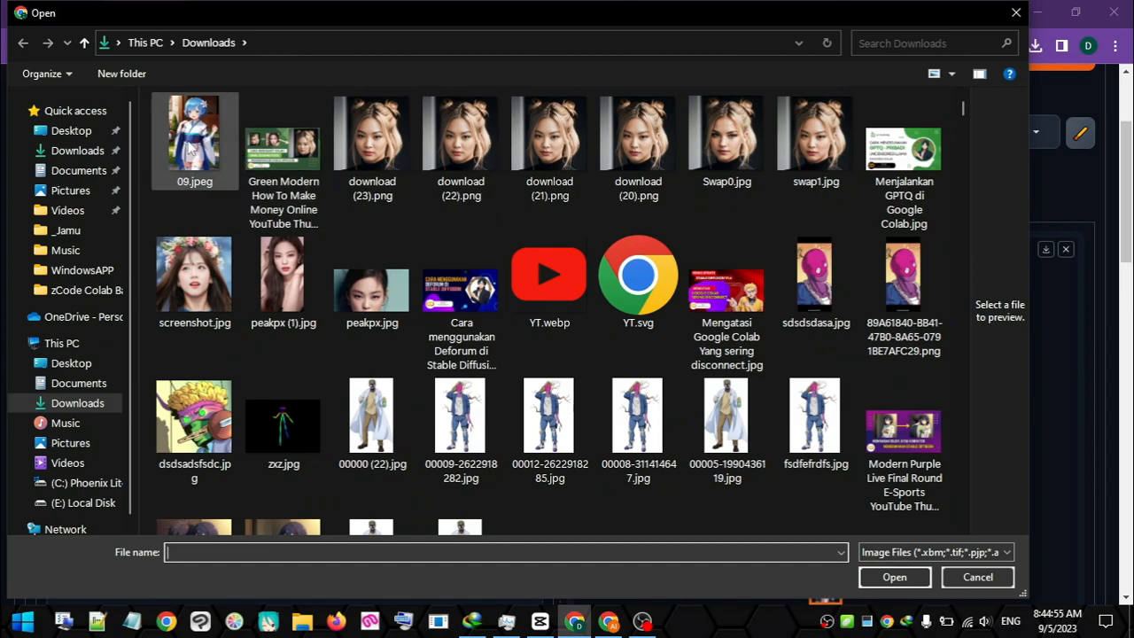
pyautogui.doubleClick(193, 137)
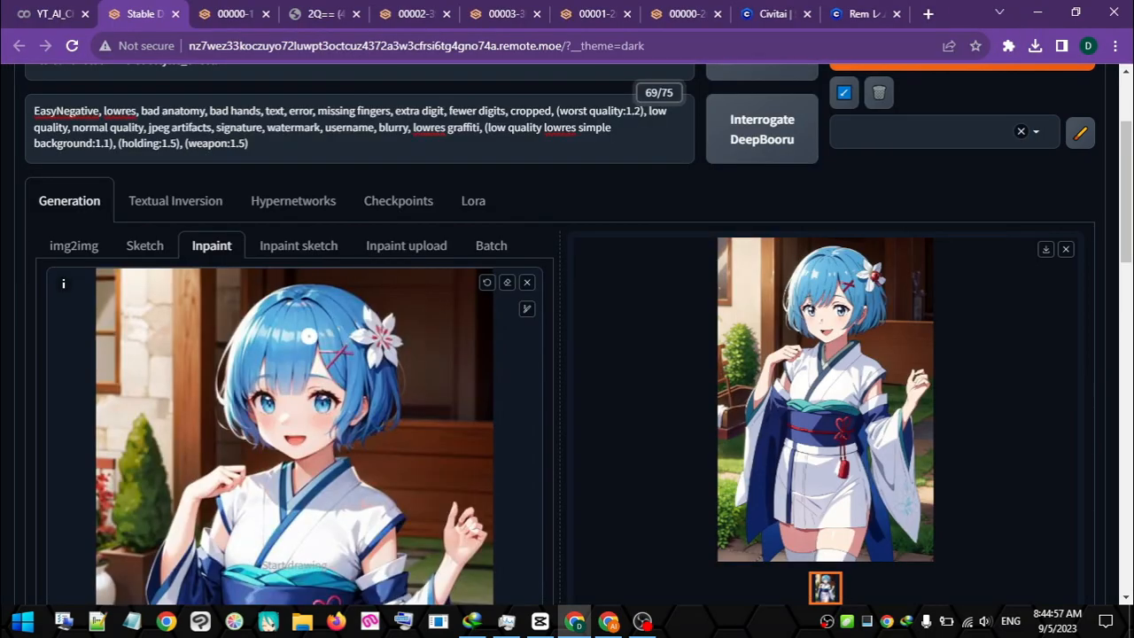
# Enlarge the inpaint brush and mask the girl's whole head, including her hair and flower ornament.
pyautogui.scroll(2, 306, 197)
pyautogui.moveTo(266, 227); pyautogui.dragTo(4, 246)
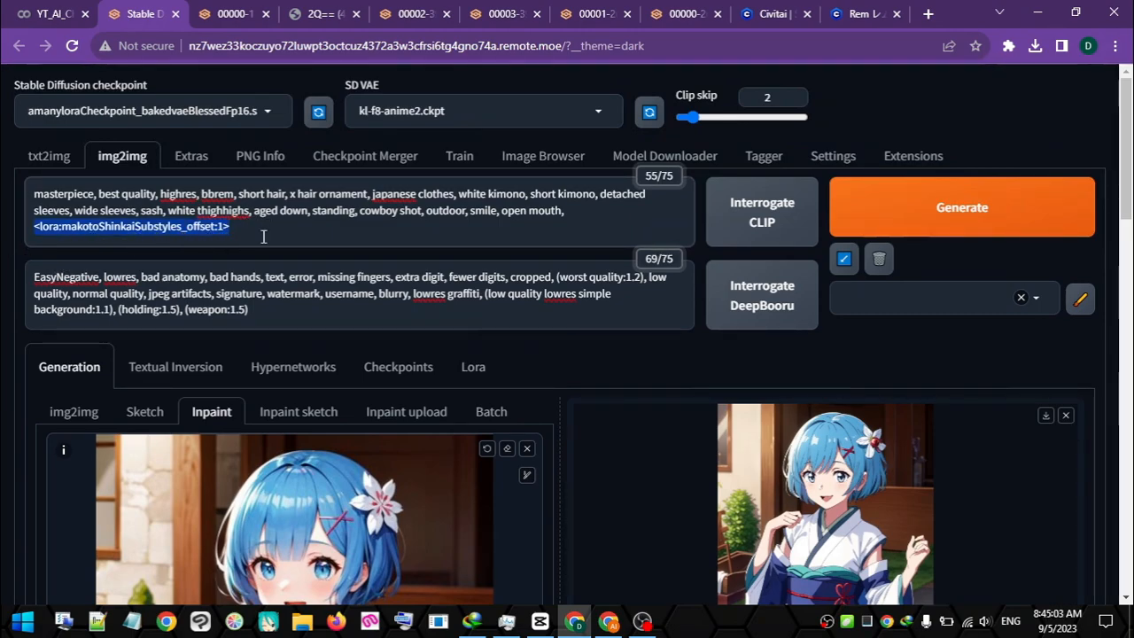
pyautogui.scroll(-2, 263, 237)
pyautogui.click(526, 308)
pyautogui.moveTo(275, 426)
pyautogui.mouseDown()
pyautogui.moveTo(348, 424)
pyautogui.moveTo(383, 374)
pyautogui.moveTo(370, 332)
pyautogui.moveTo(335, 307)
pyautogui.moveTo(279, 301)
pyautogui.moveTo(229, 349)
pyautogui.moveTo(228, 386)
pyautogui.moveTo(251, 418)
pyautogui.moveTo(314, 359)
pyautogui.moveTo(294, 349)
pyautogui.moveTo(263, 369)
pyautogui.moveTo(377, 409)
pyautogui.moveTo(338, 407)
pyautogui.mouseUp()
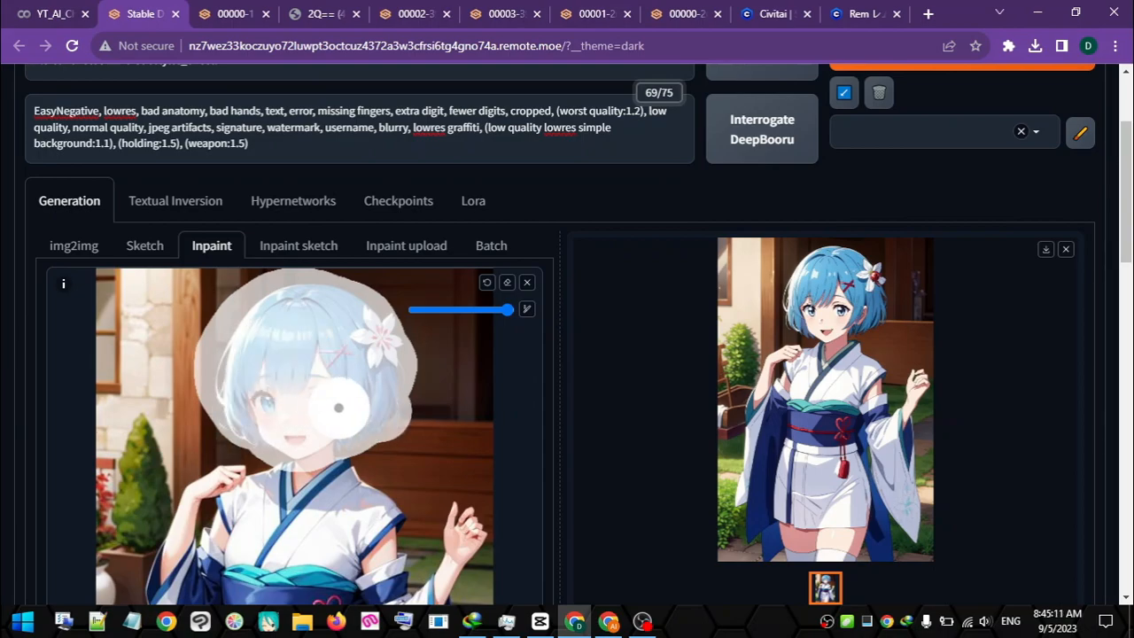
pyautogui.scroll(1, 293, 380)
pyautogui.scroll(-5, 456, 342)
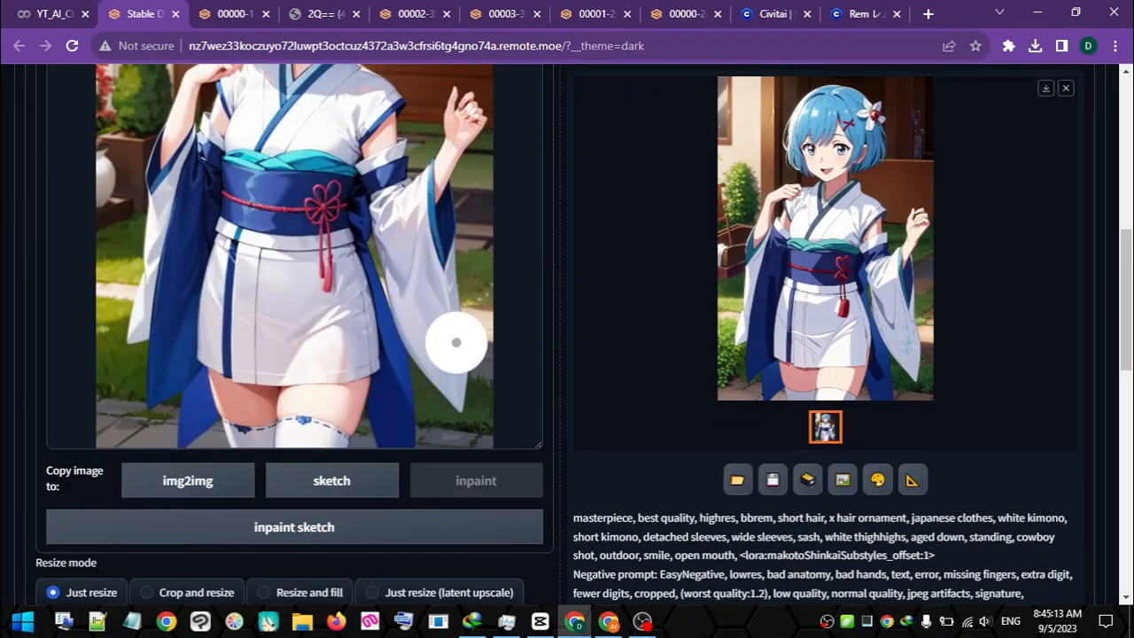
pyautogui.scroll(4, 456, 342)
# Restrict the inpaint area to Only masked and keep Euler a as the sampling method.
pyautogui.scroll(-8, 526, 331)
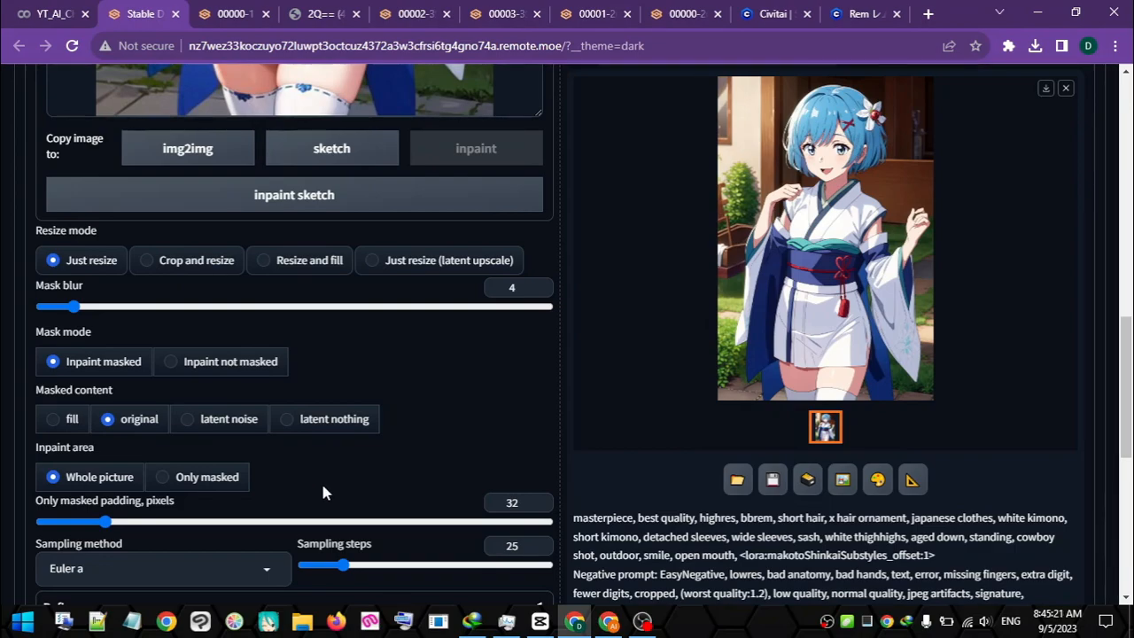
pyautogui.click(225, 485)
pyautogui.scroll(-2, 326, 471)
pyautogui.click(256, 410)
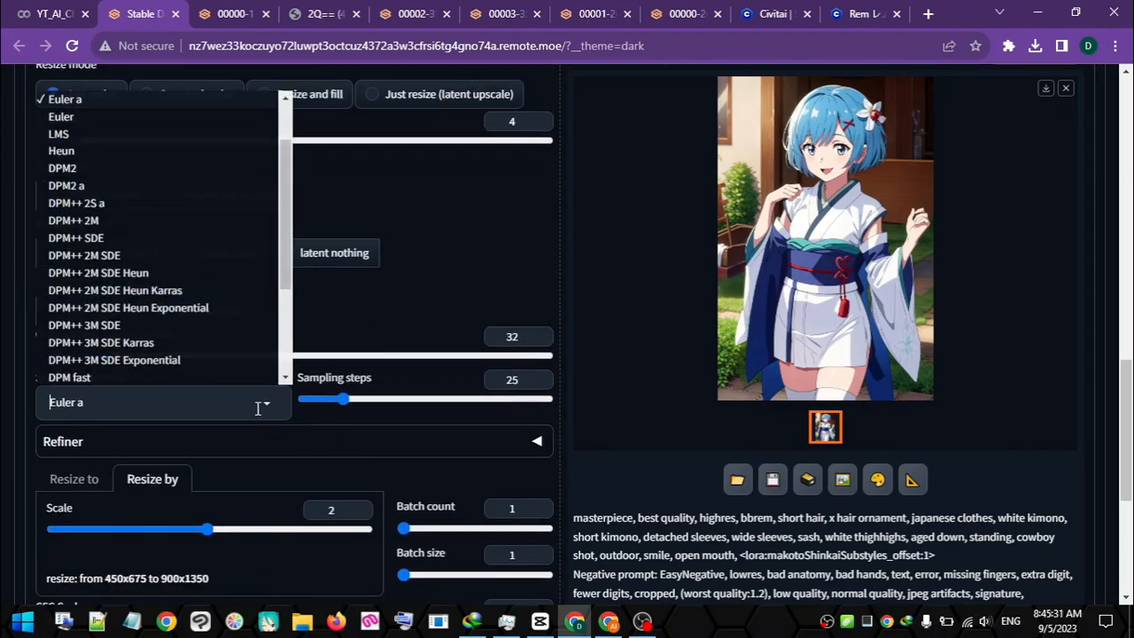
pyautogui.scroll(-2, 311, 437)
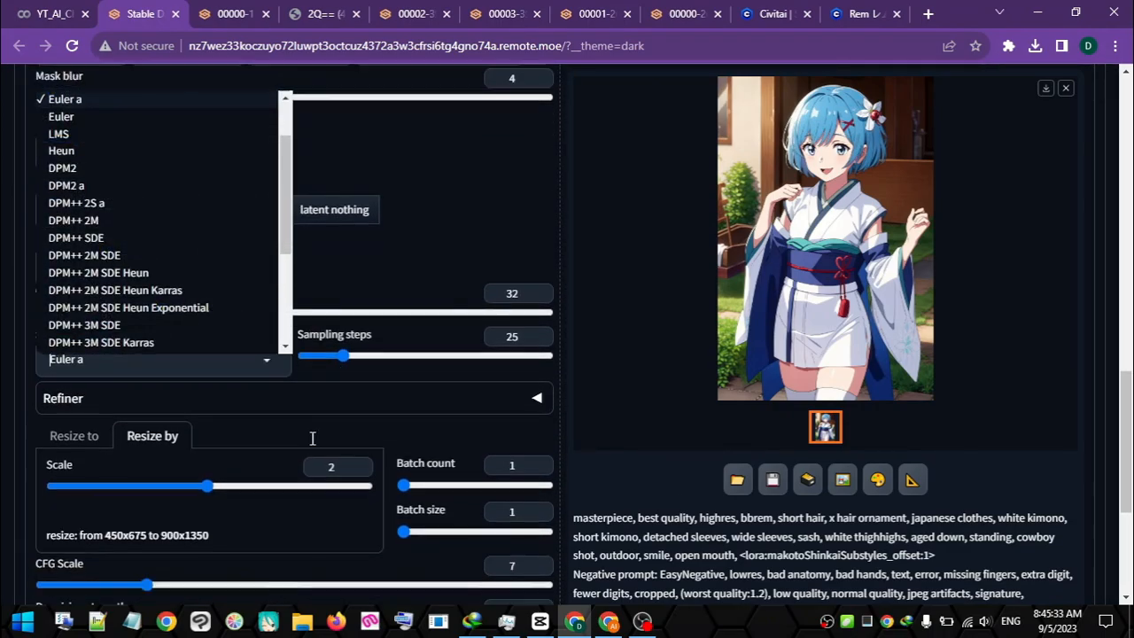
pyautogui.click(143, 264)
# Set the inpaint output to resize to 1024 × 1024 and the denoising strength to 0.52.
pyautogui.click(76, 315)
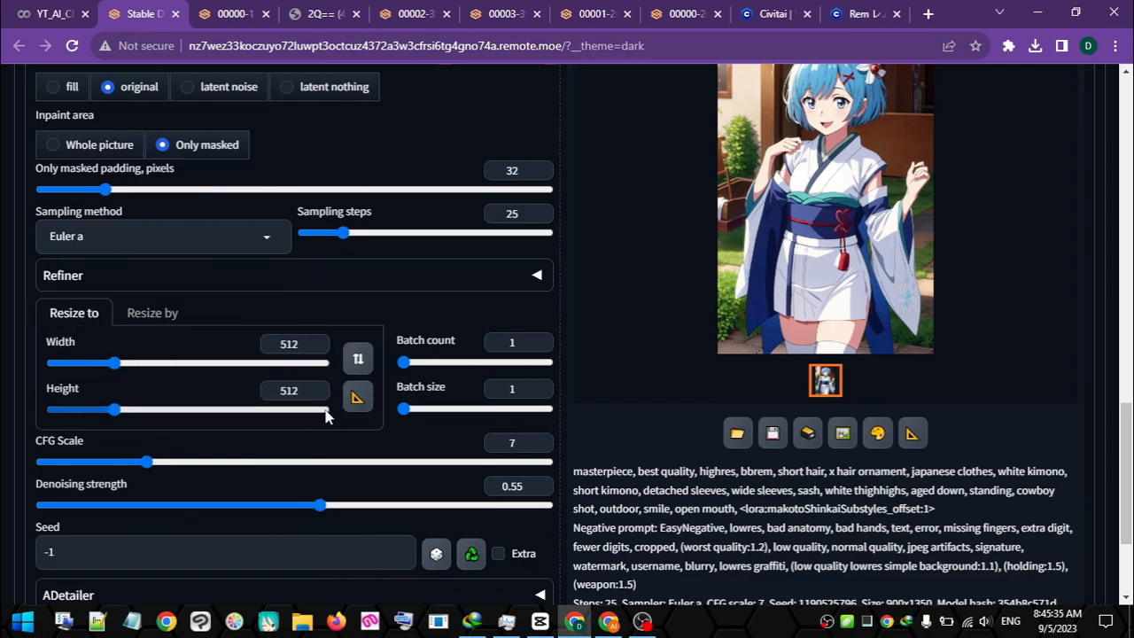
pyautogui.write('1024')
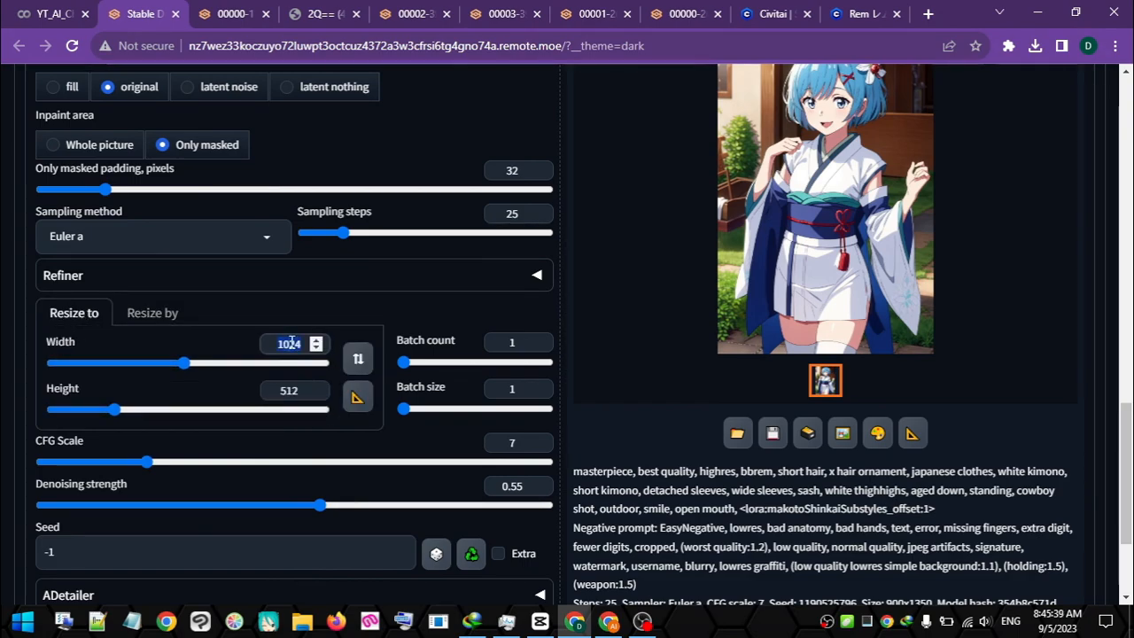
pyautogui.doubleClick(292, 390)
pyautogui.write('1024')
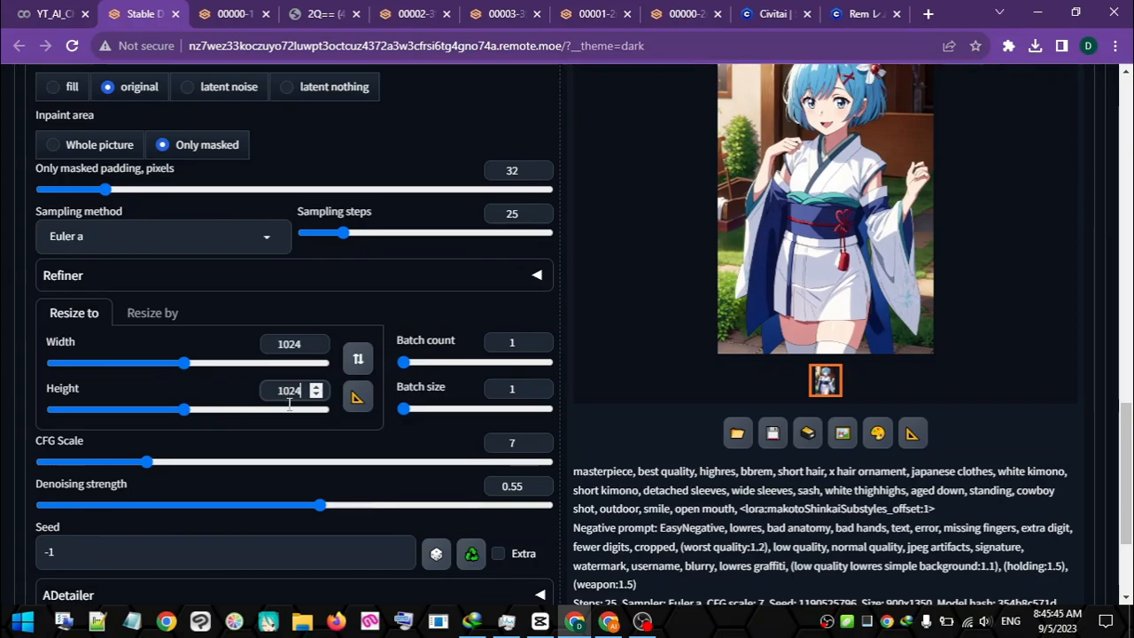
pyautogui.click(324, 507)
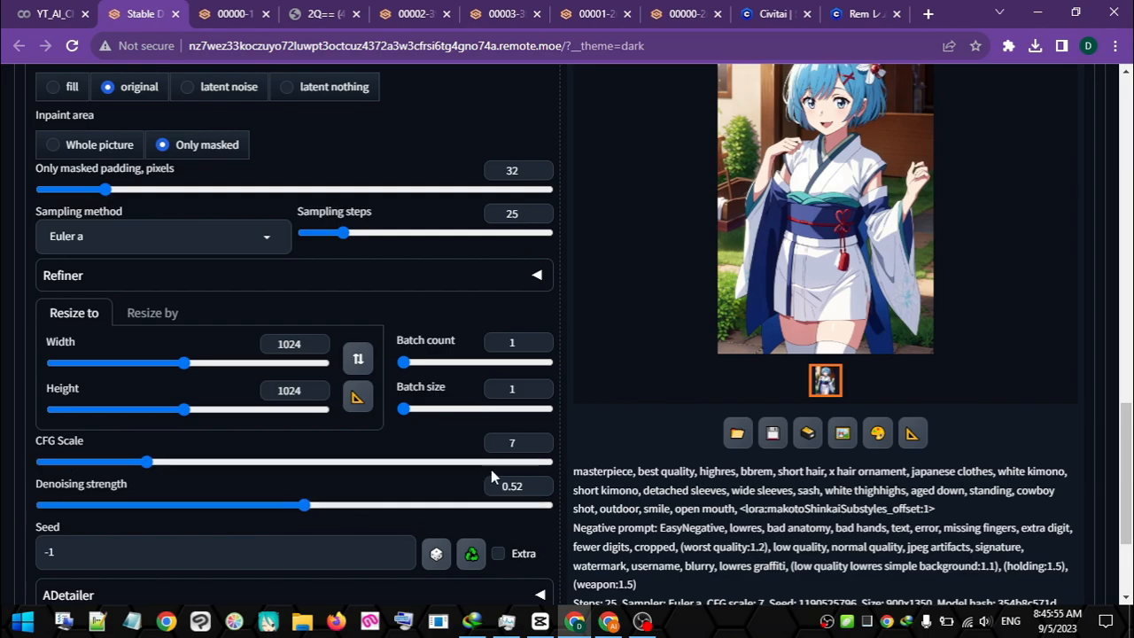
# Generate the inpainted head with the Makoto Shinkai LoRA prompt.
pyautogui.scroll(-2, 957, 430)
pyautogui.scroll(3, 957, 431)
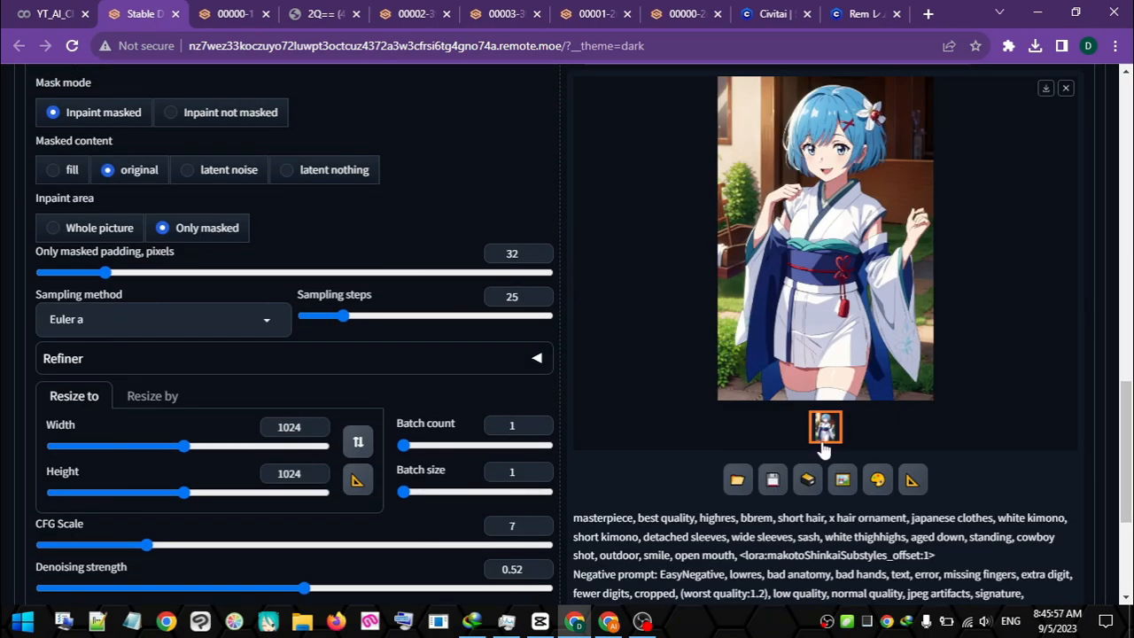
pyautogui.scroll(3, 1118, 428)
pyautogui.moveTo(1120, 424); pyautogui.dragTo(1001, 185)
pyautogui.scroll(1, 942, 202)
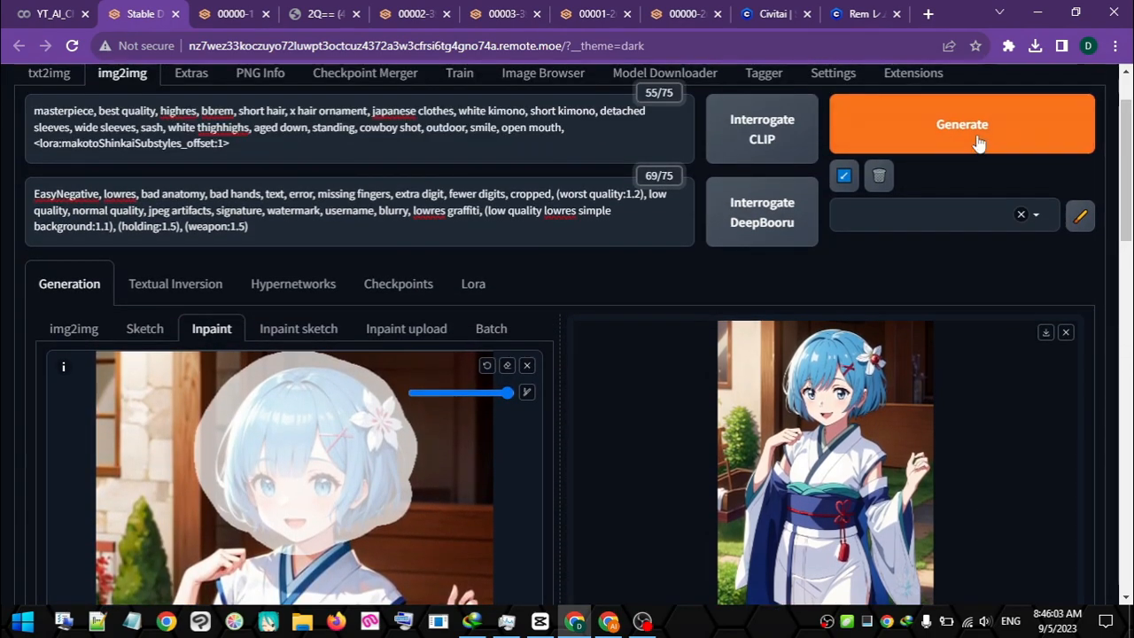
pyautogui.click(980, 143)
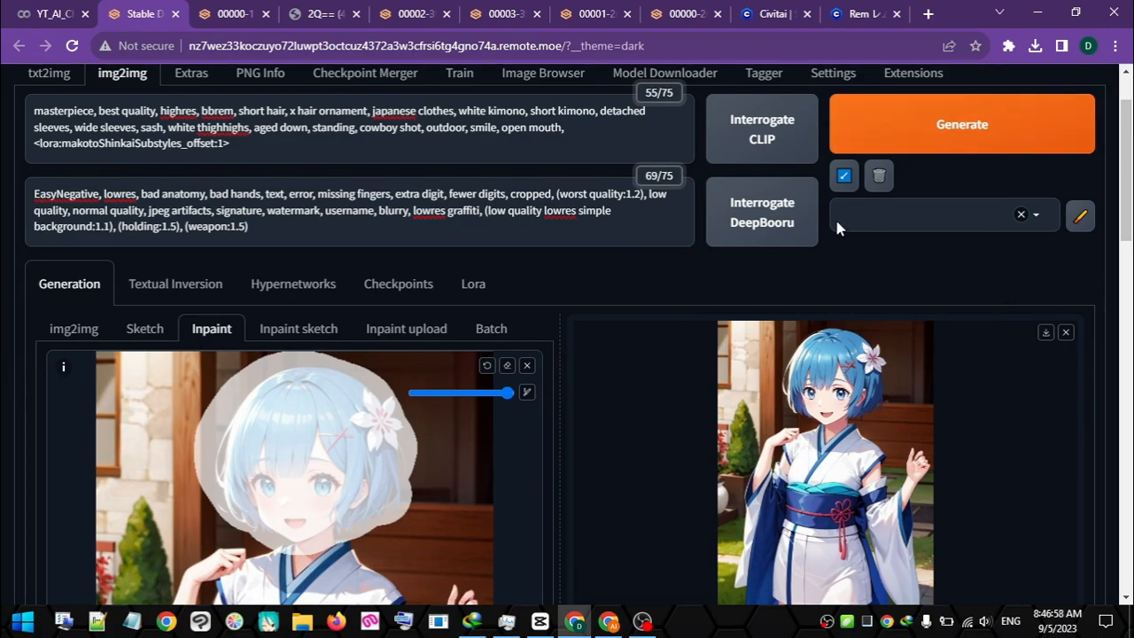
# Open the inpainted result in its own browser tab and move the source image's tab directly after it.
pyautogui.scroll(-2, 834, 220)
pyautogui.rightClick(822, 238)
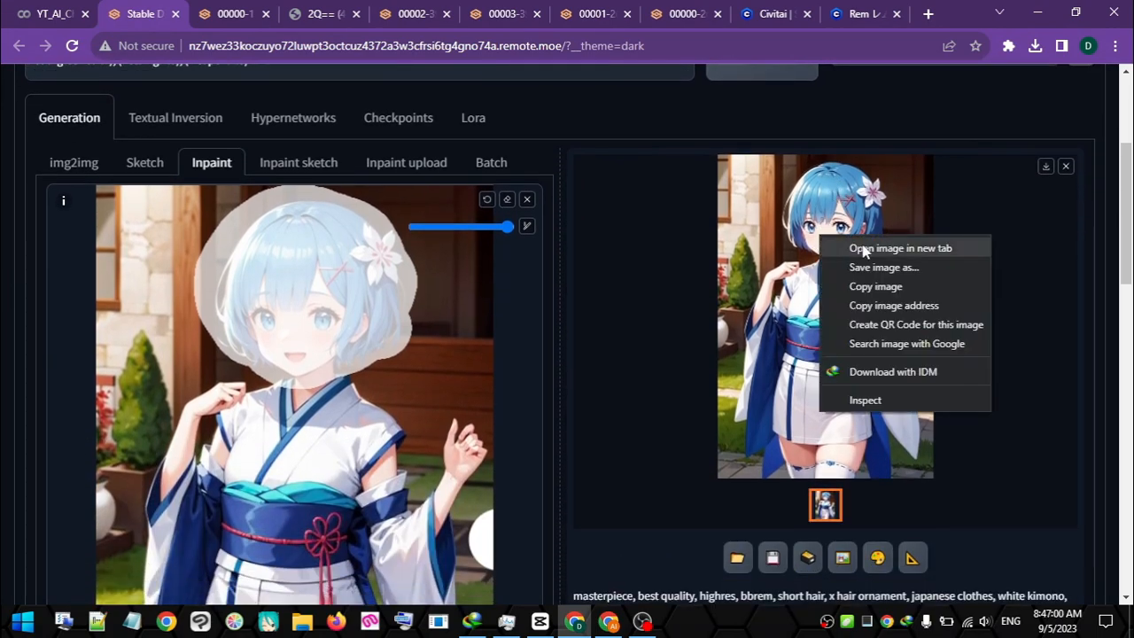
pyautogui.click(864, 248)
pyautogui.click(210, 9)
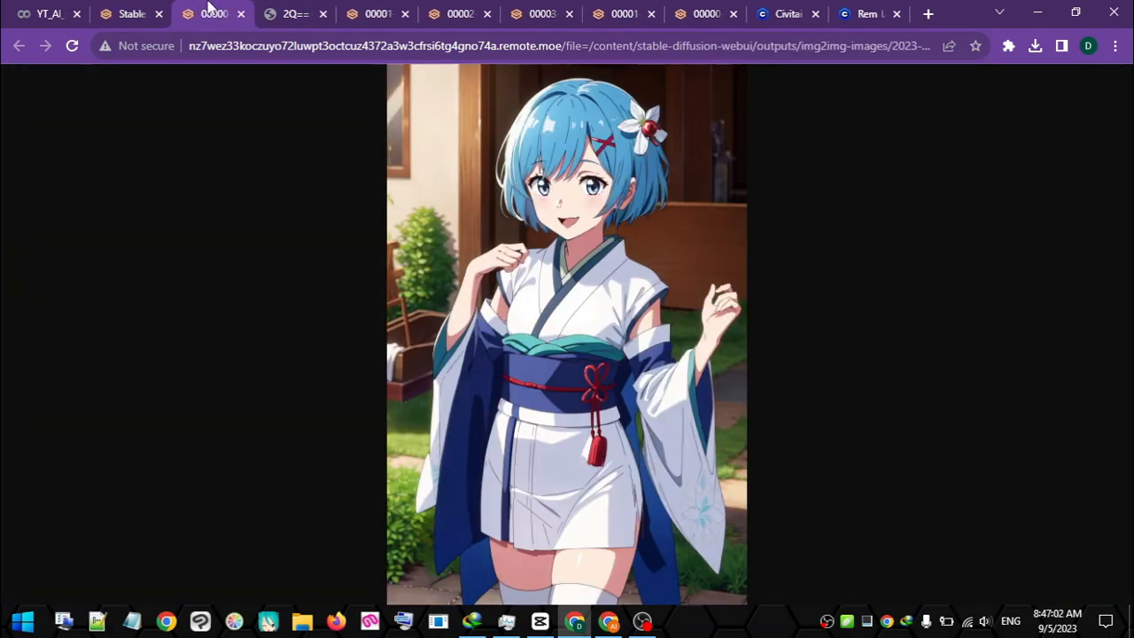
pyautogui.click(278, 7)
pyautogui.moveTo(284, 8); pyautogui.dragTo(387, 7)
# Compare the enlarged source image with the inpainted result and the earlier img2img result.
pyautogui.click(596, 190)
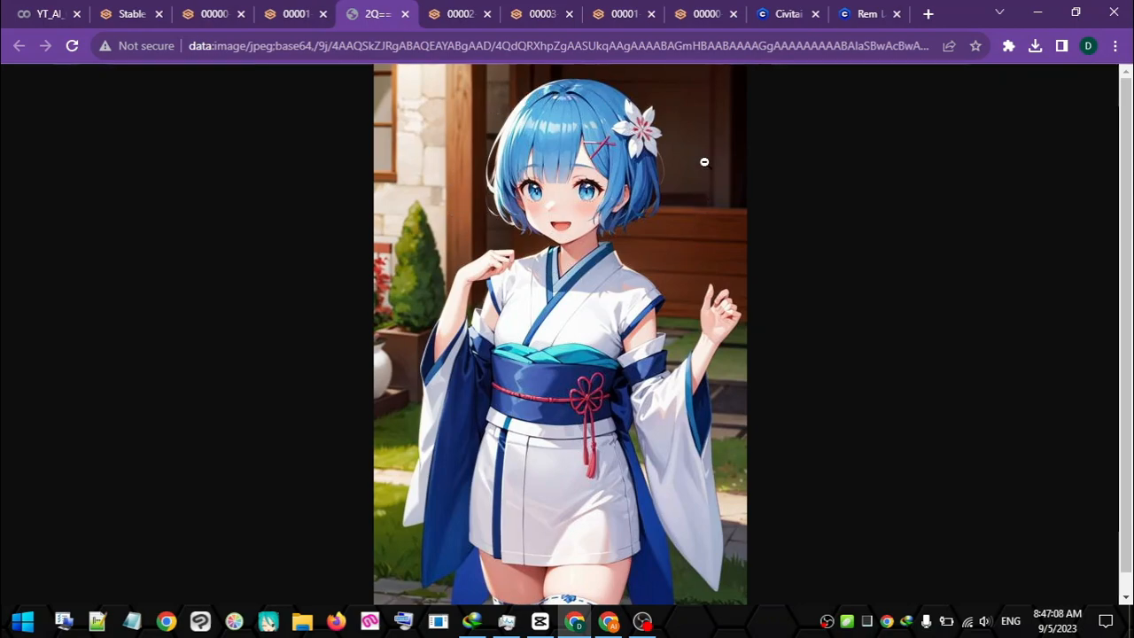
pyautogui.click(265, 10)
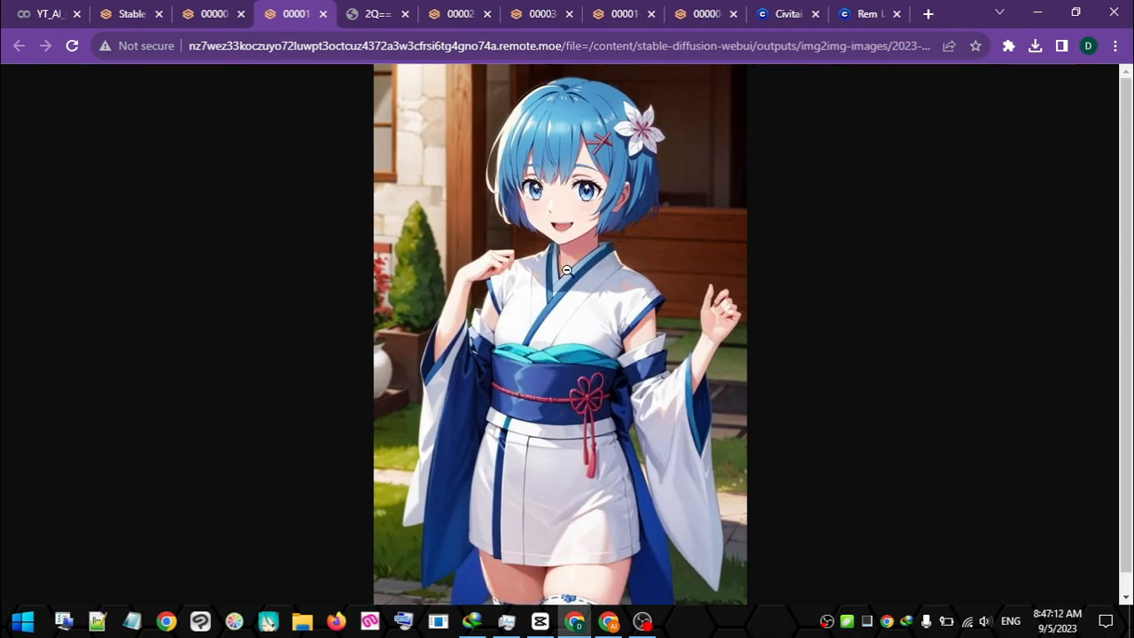
pyautogui.click(390, 7)
pyautogui.click(294, 9)
pyautogui.click(351, 8)
pyautogui.click(292, 7)
pyautogui.click(203, 7)
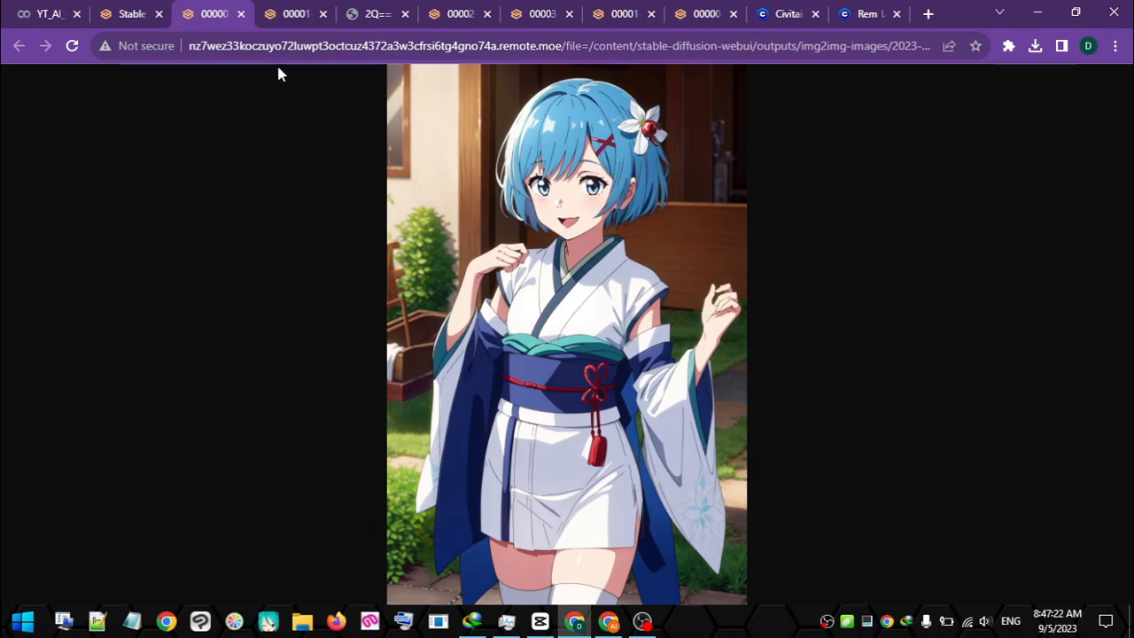
# Return to the Stable Diffusion page and review the Inpaint settings, the img2img prompt and the txt2img prompt.
pyautogui.click(125, 10)
pyautogui.scroll(-5, 521, 389)
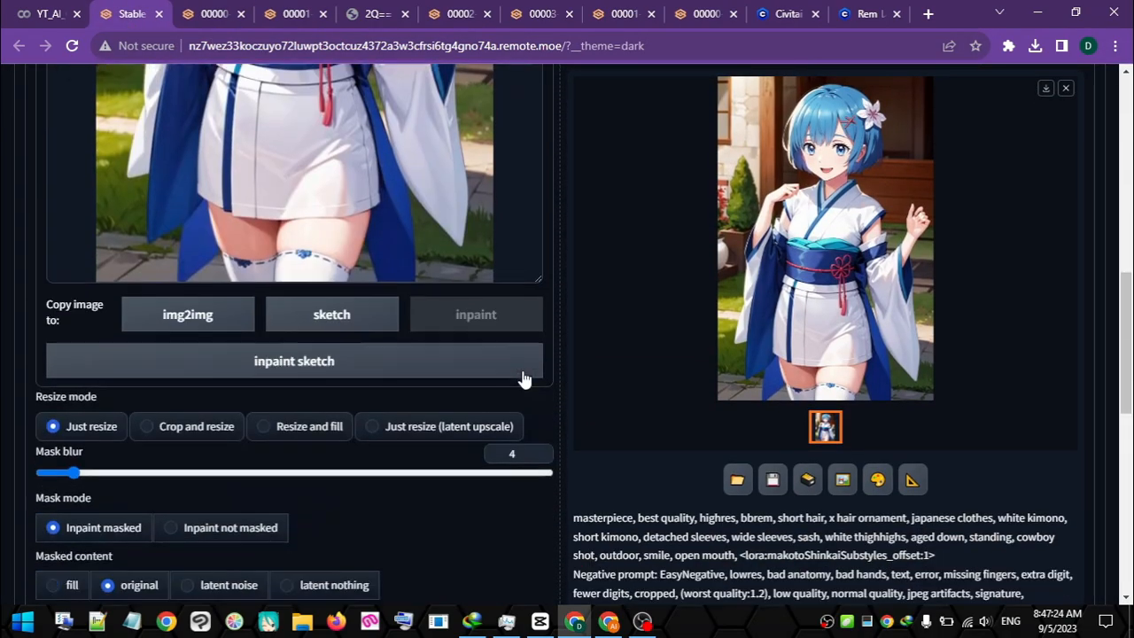
pyautogui.scroll(1, 213, 425)
pyautogui.scroll(-2, 296, 451)
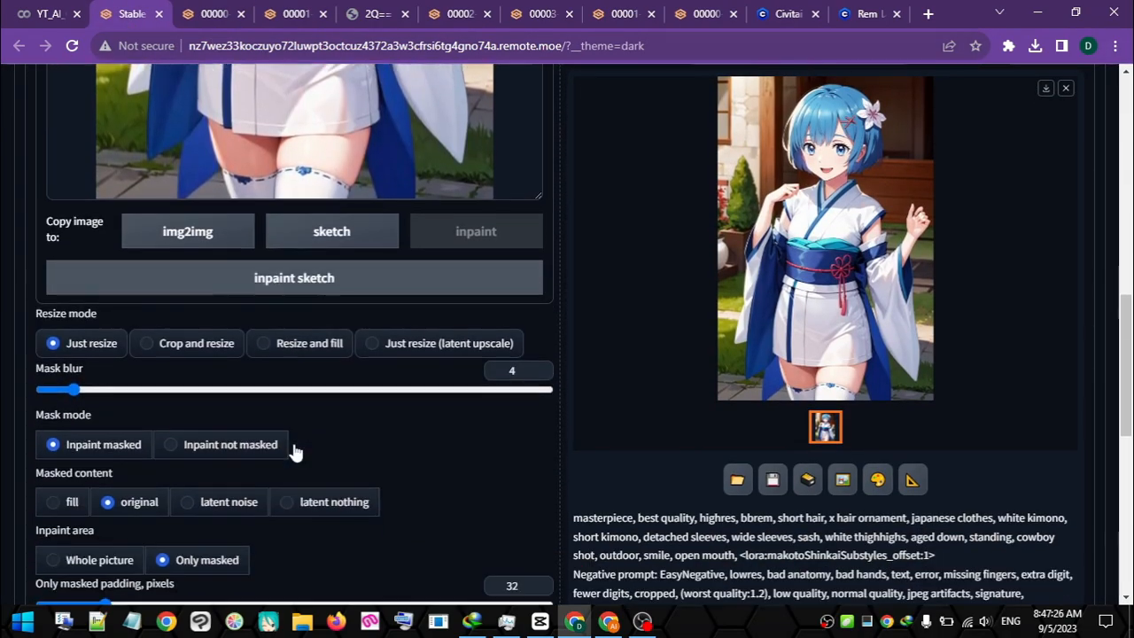
pyautogui.scroll(-1, 435, 463)
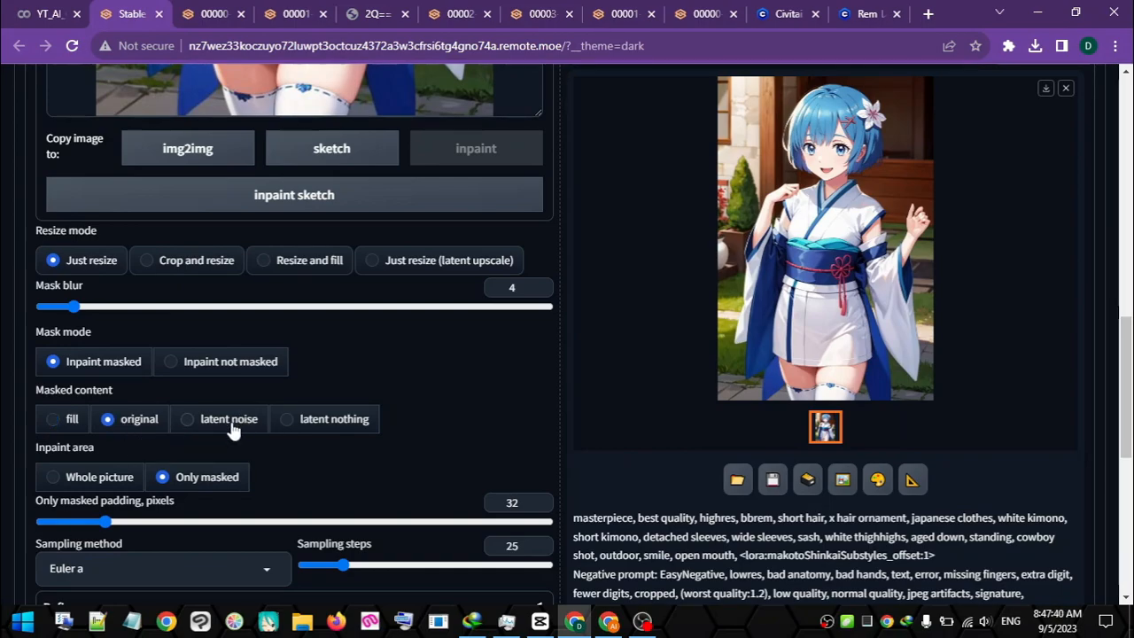
pyautogui.scroll(-5, 396, 416)
pyautogui.scroll(-1, 133, 497)
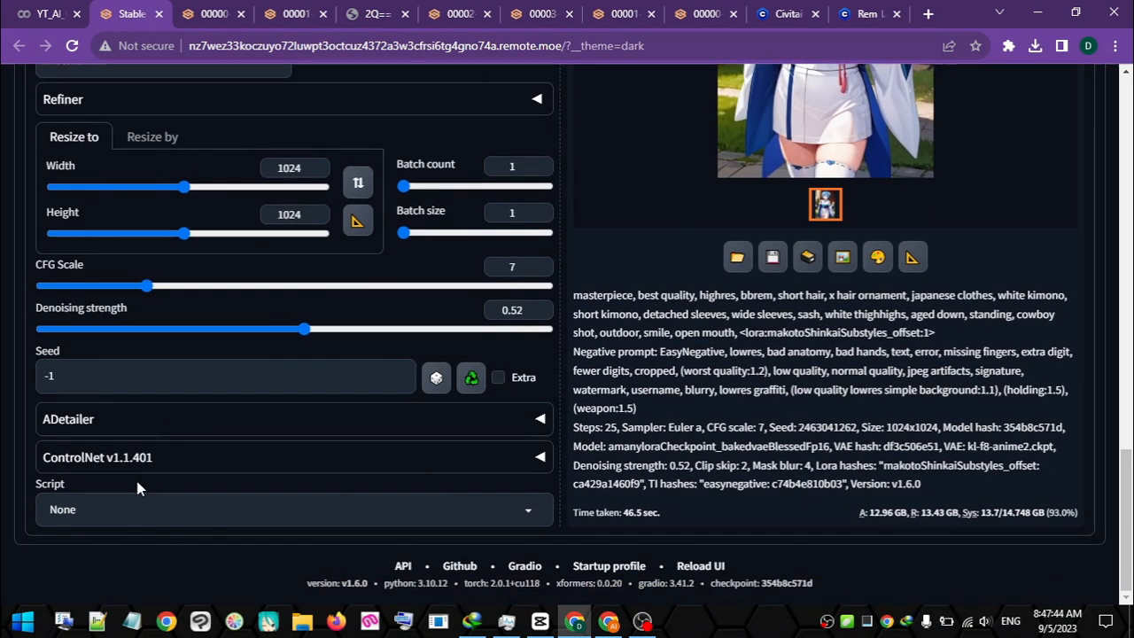
pyautogui.scroll(15, 995, 394)
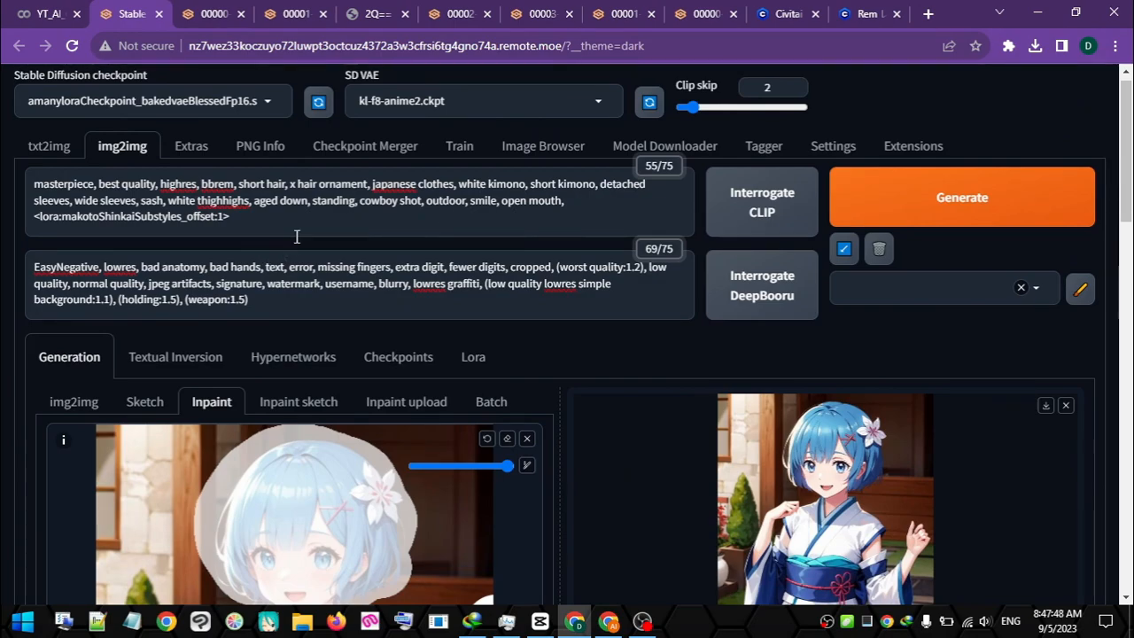
pyautogui.click(44, 147)
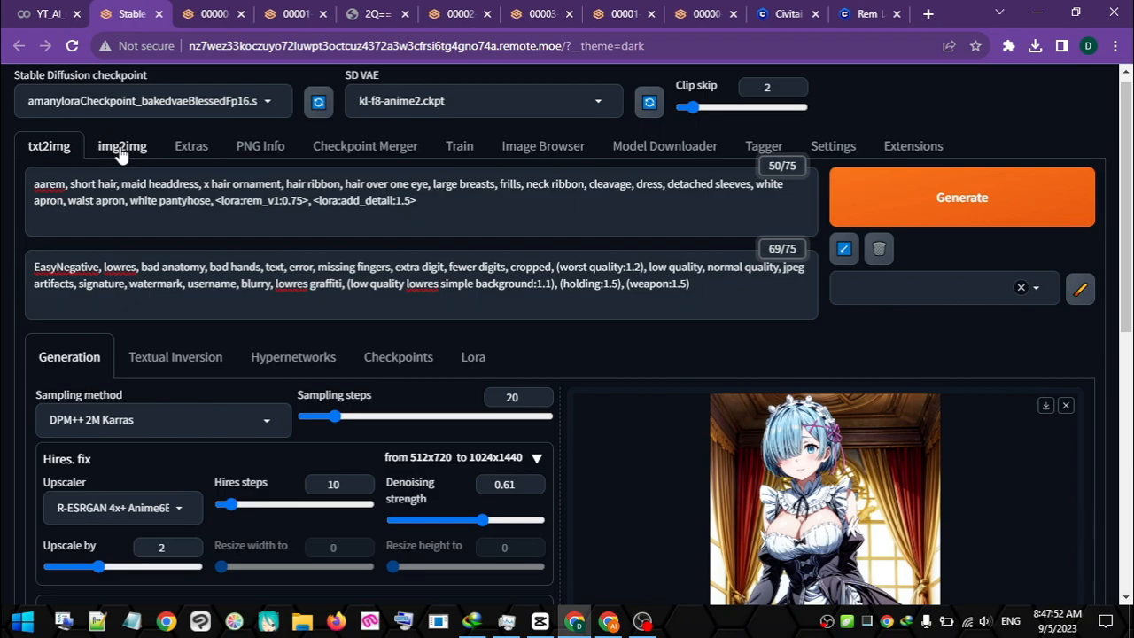
pyautogui.click(121, 150)
# Replace the Makoto Shinkai LoRA in the img2img prompt with <lora:onePieceWanoSagaStyle_v2Offset:1>.
pyautogui.click(310, 227)
pyautogui.tripleClick(311, 231)
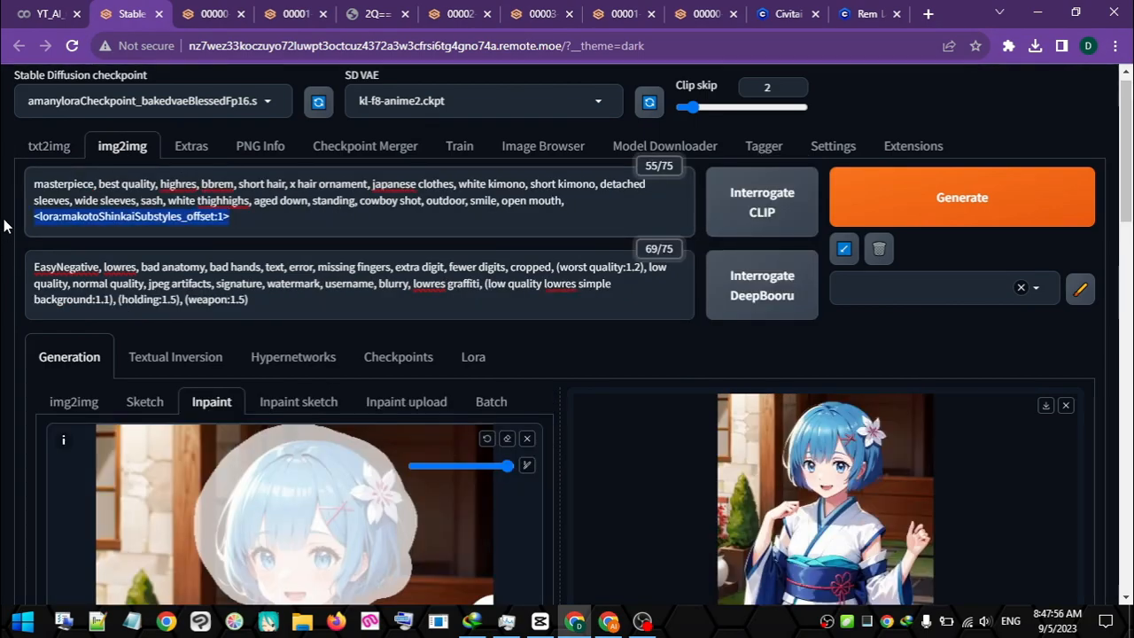
pyautogui.press('BackSpace')
pyautogui.press('BackSpace')
pyautogui.scroll(-3, 186, 325)
pyautogui.scroll(3, 842, 242)
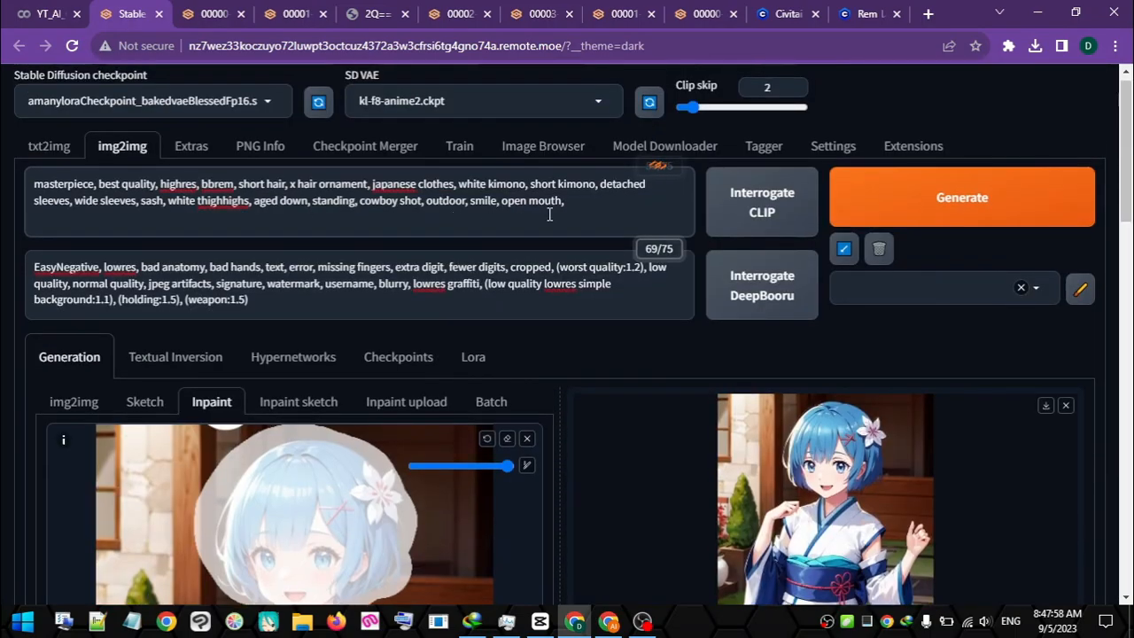
pyautogui.click(471, 357)
pyautogui.scroll(-3, 1029, 437)
pyautogui.click(602, 354)
pyautogui.scroll(3, 603, 355)
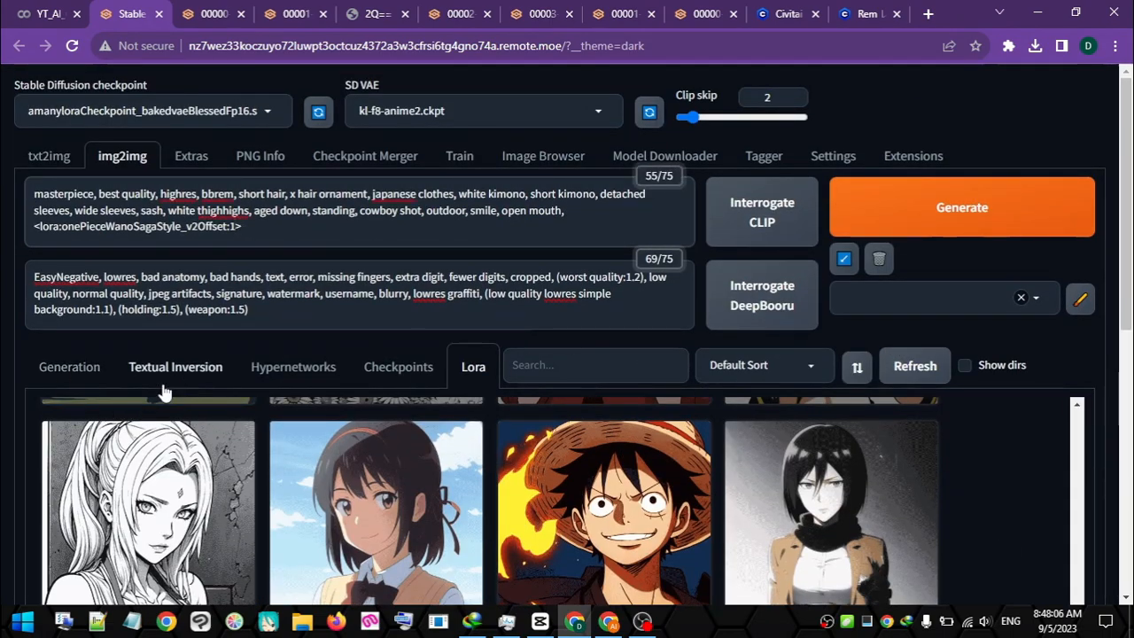
# Generate the inpainted head with the One Piece Wano LoRA and open the result in a new browser tab.
pyautogui.click(75, 376)
pyautogui.scroll(-3, 147, 398)
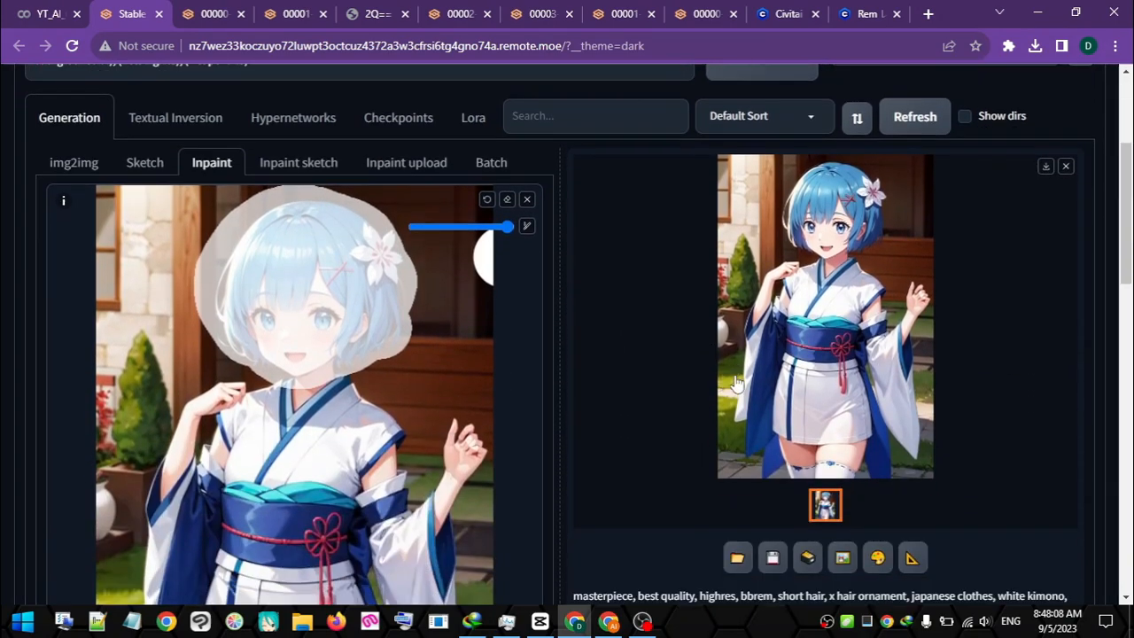
pyautogui.scroll(3, 722, 401)
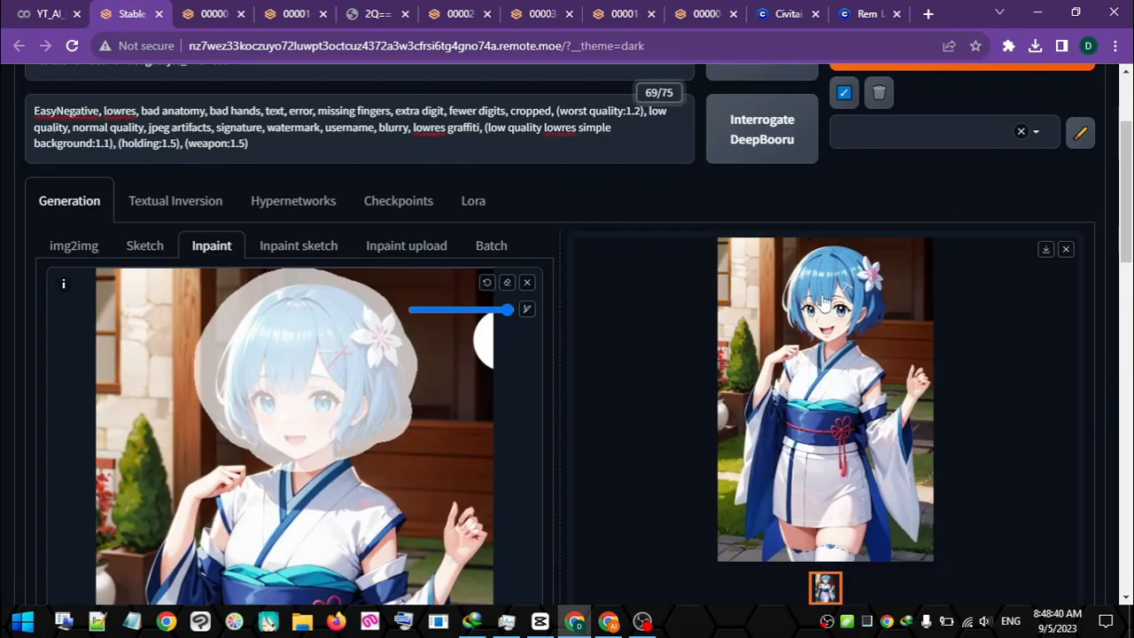
pyautogui.rightClick(822, 293)
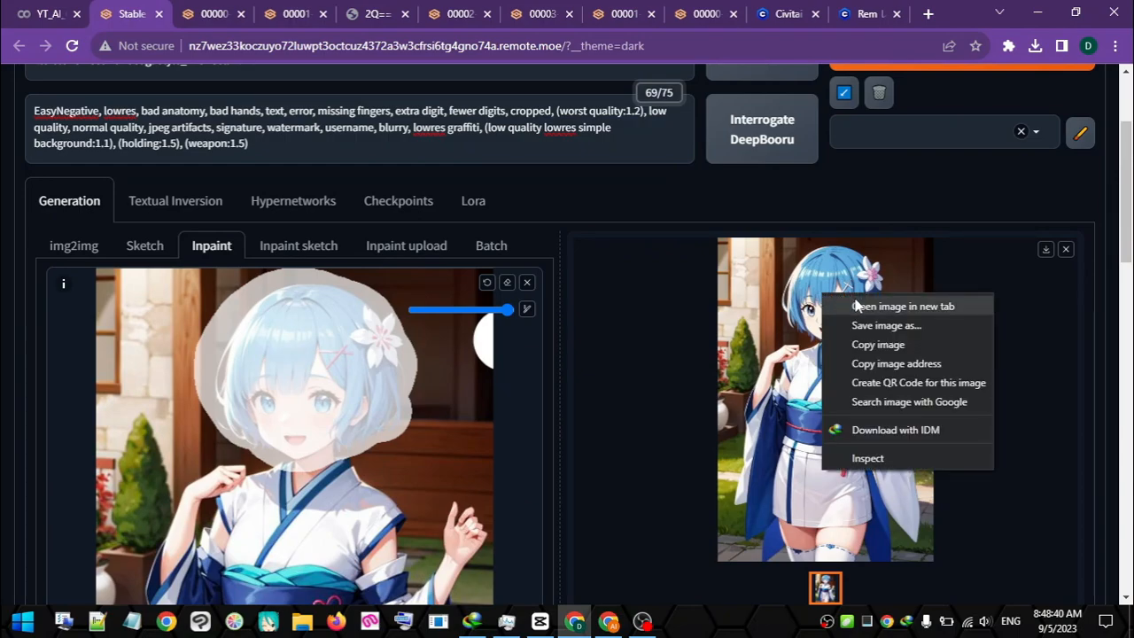
pyautogui.click(857, 305)
# Compare the source image with the One Piece result and the previous Makoto Shinkai results.
pyautogui.click(359, 9)
pyautogui.click(605, 202)
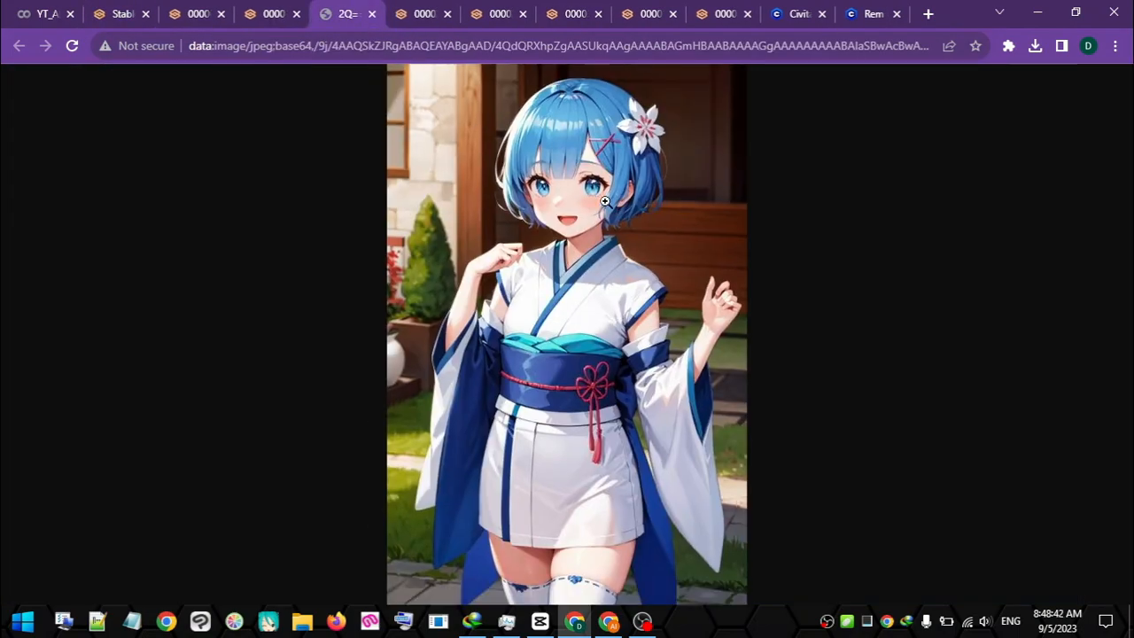
pyautogui.click(406, 7)
pyautogui.click(573, 199)
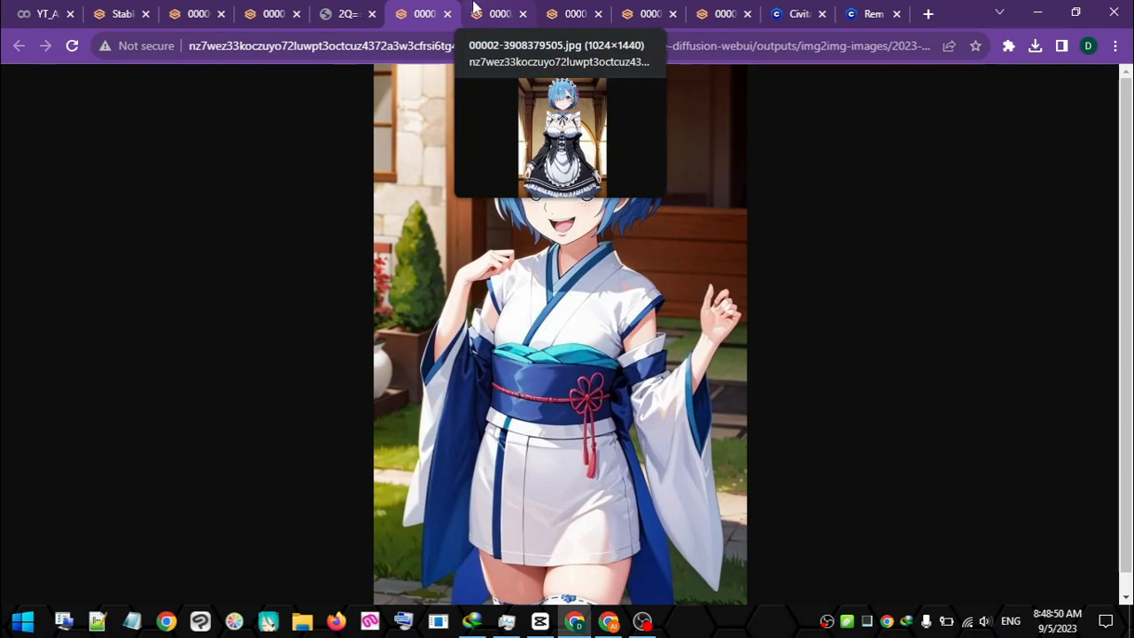
pyautogui.click(210, 7)
pyautogui.click(283, 11)
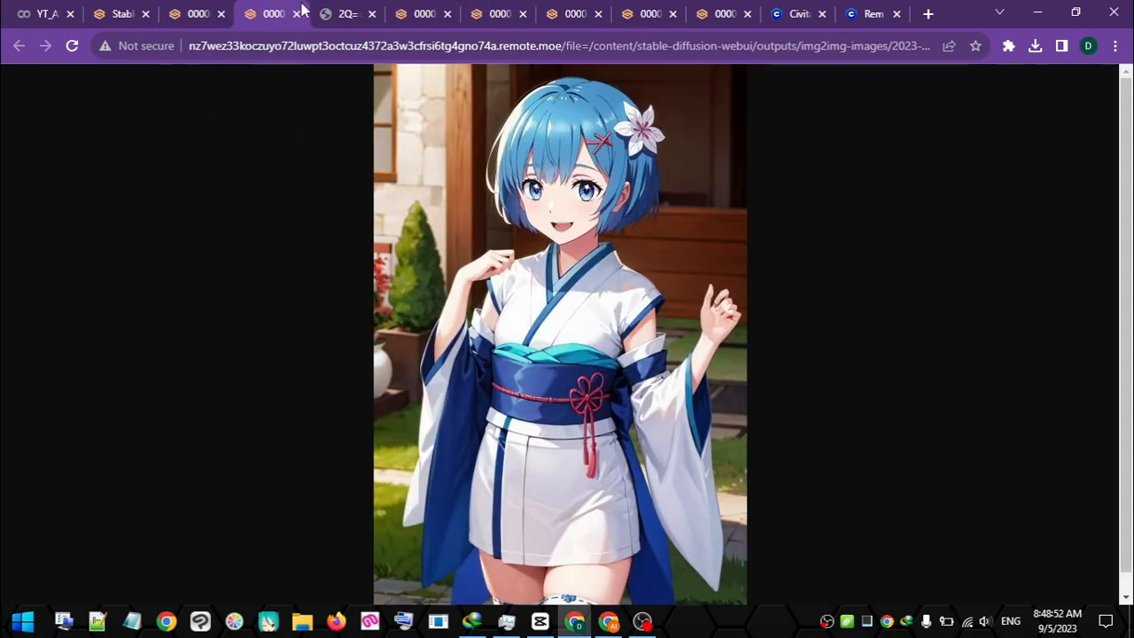
# Search Google Images for Goku in the Makoto Shinkai inpaint result's tab.
pyautogui.click(298, 48)
pyautogui.write('Gaoku')
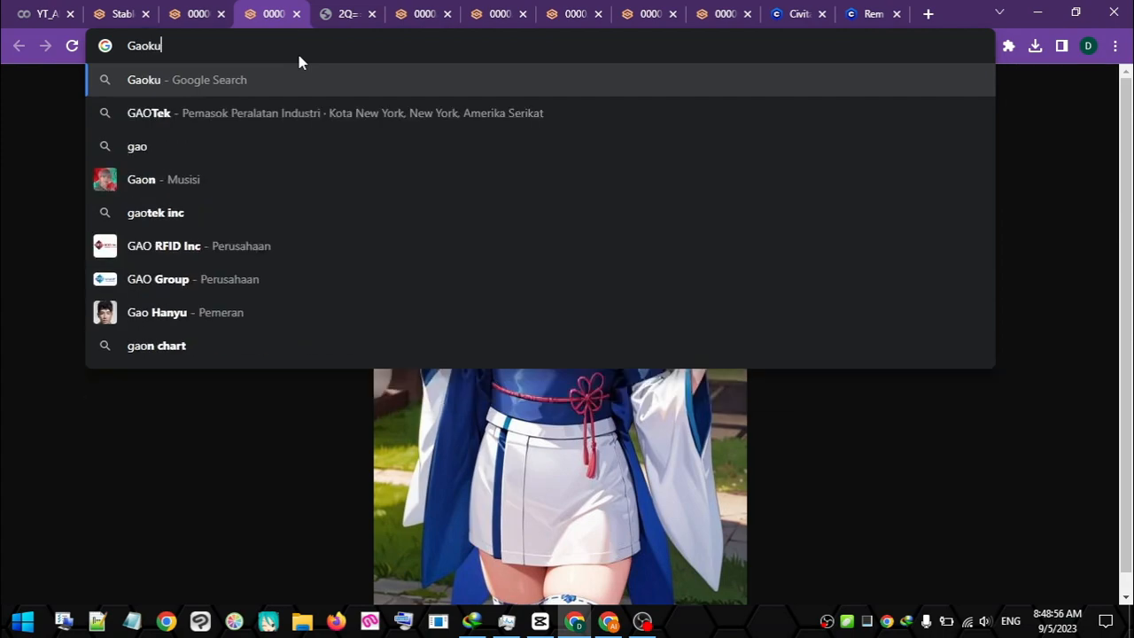
pyautogui.press('Return')
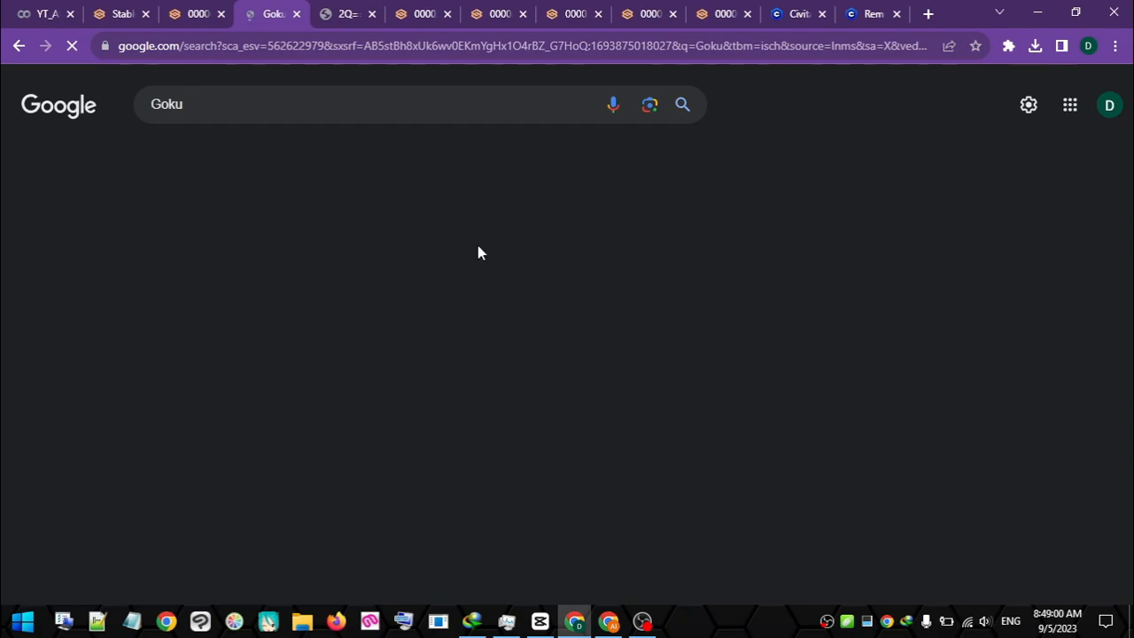
# Save the FirstCuriosity image of Goku with hands on hips from the Google Images results to the Downloads folder.
pyautogui.scroll(-3, 537, 350)
pyautogui.scroll(-9, 537, 350)
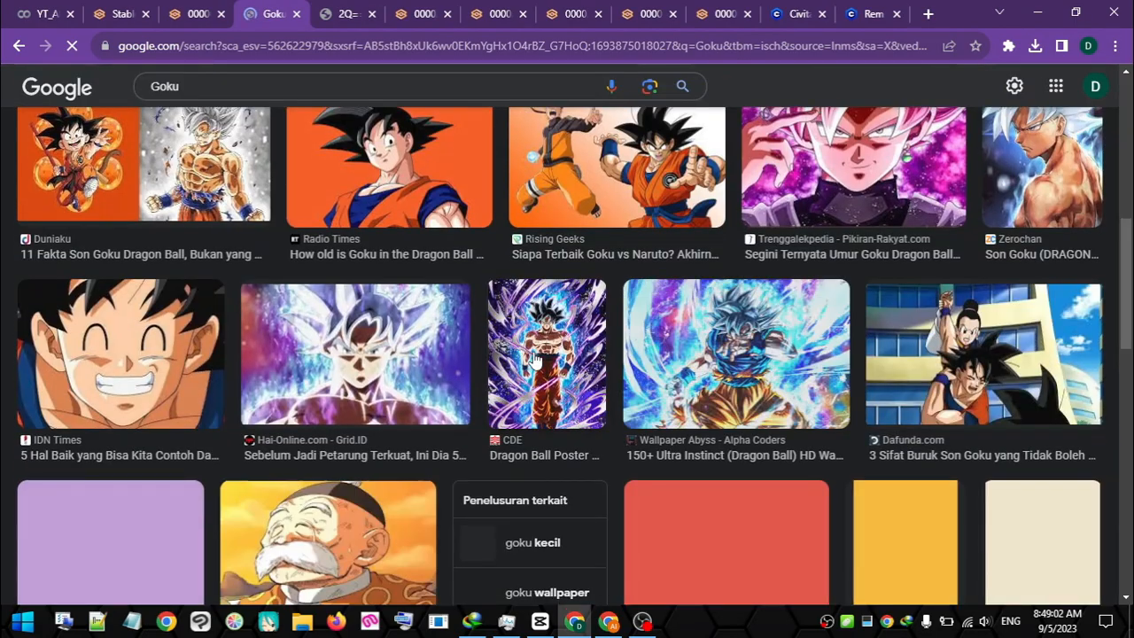
pyautogui.scroll(-2, 454, 401)
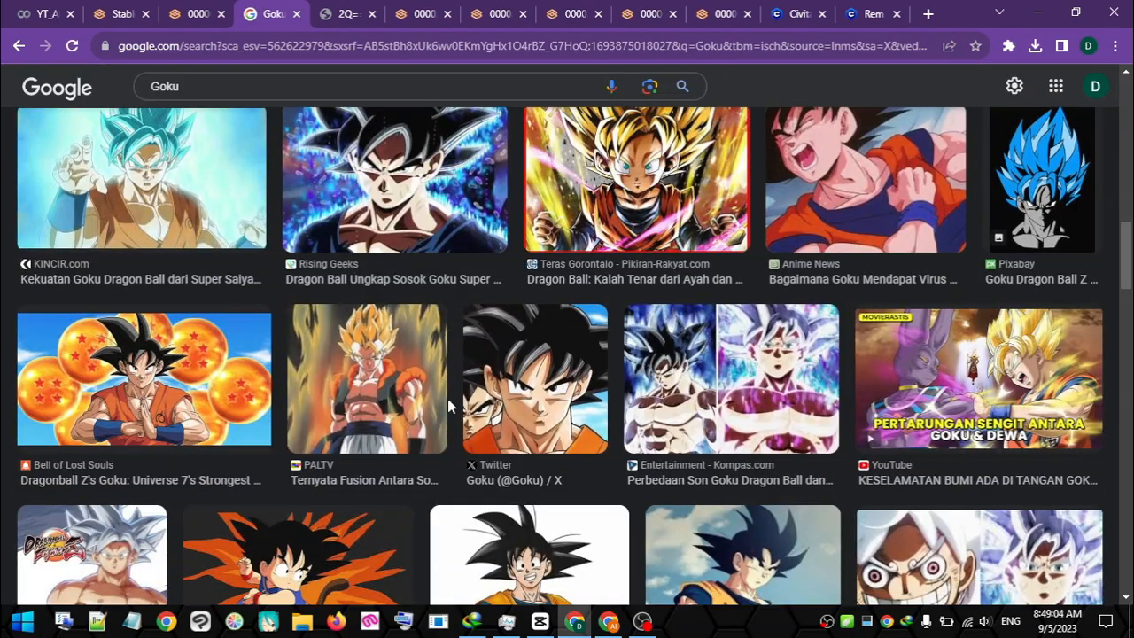
pyautogui.scroll(-2, 451, 383)
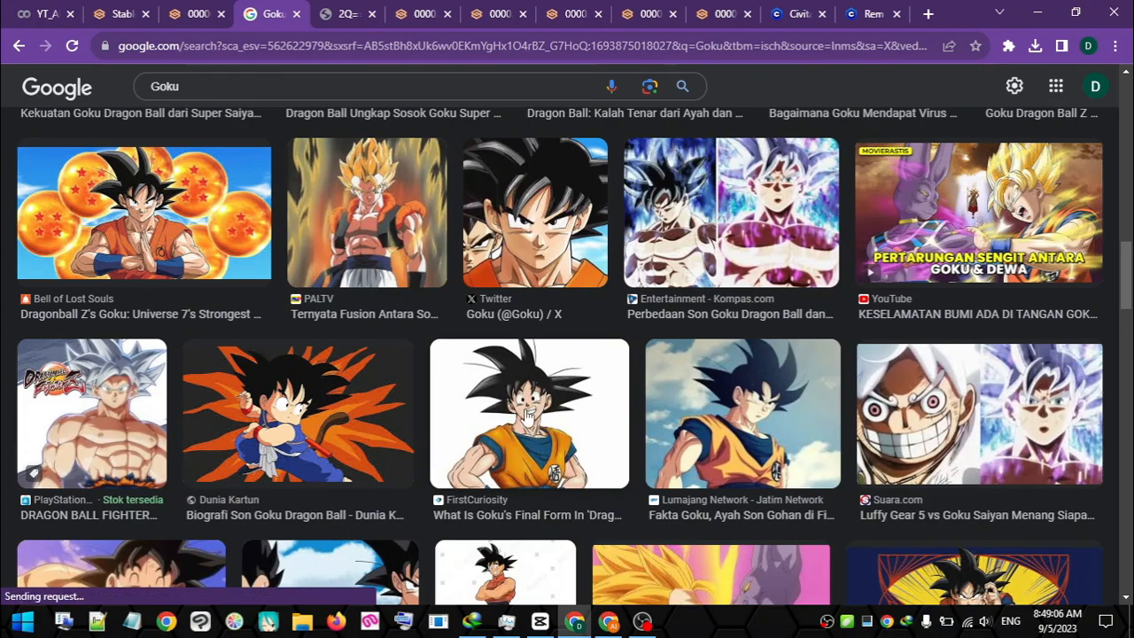
pyautogui.click(529, 418)
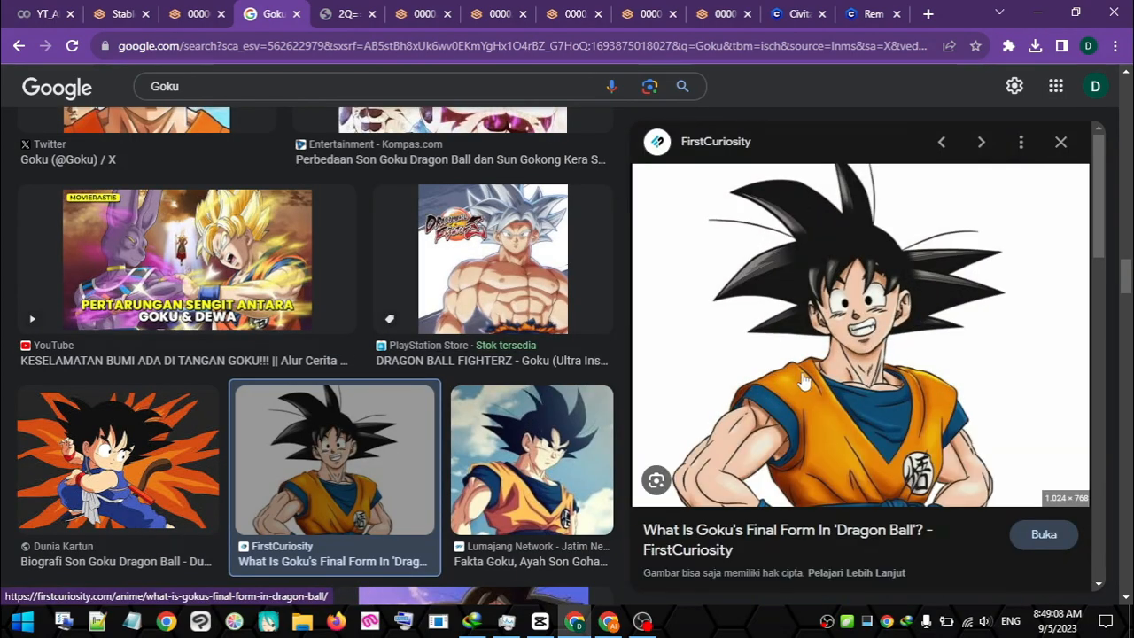
pyautogui.rightClick(884, 301)
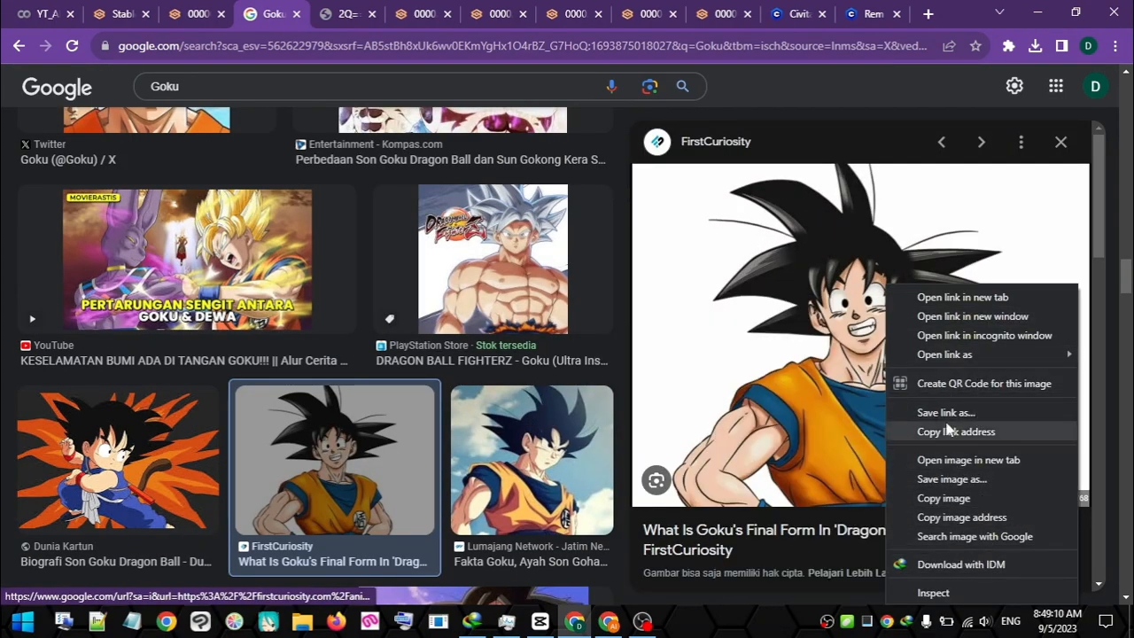
pyautogui.click(917, 479)
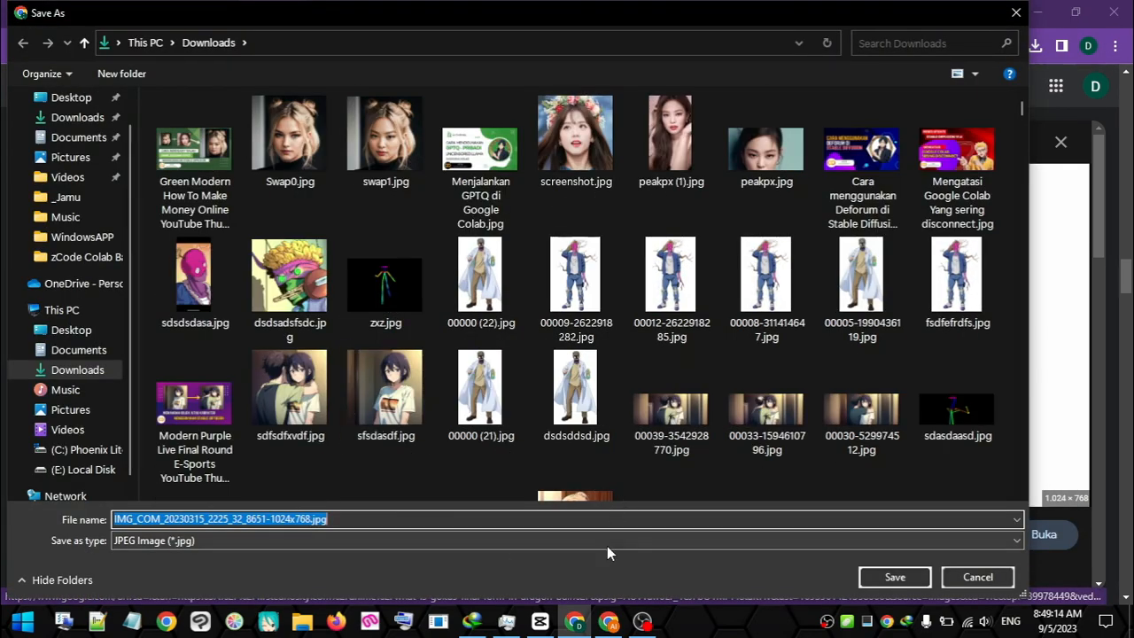
pyautogui.click(893, 577)
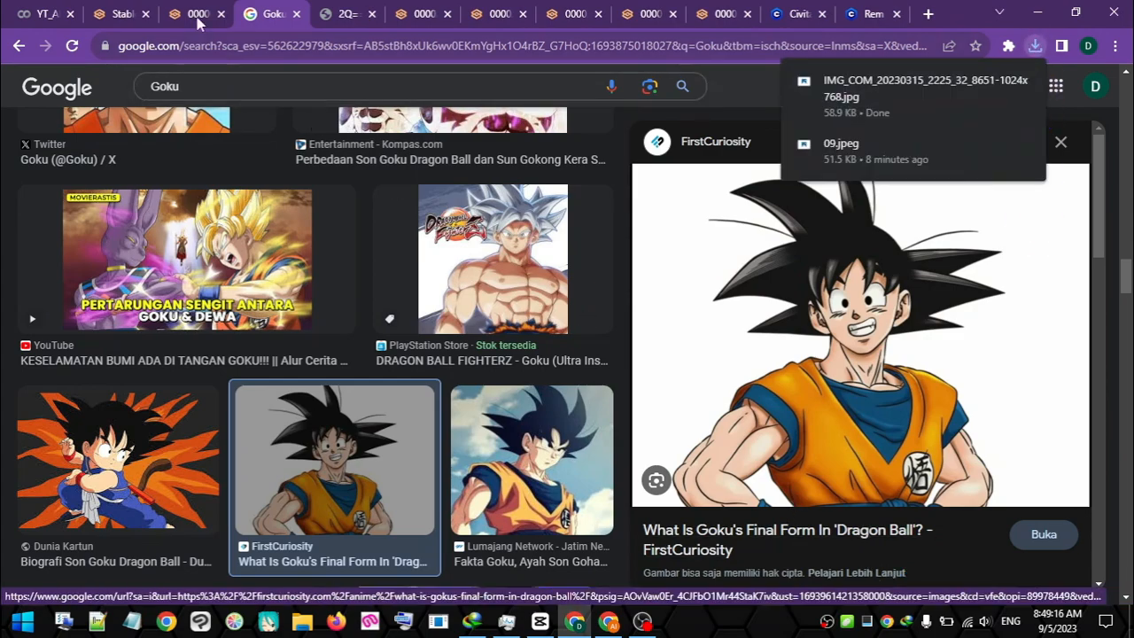
# Return to Stable Diffusion and replace the img2img source image with the downloaded IMG_COM_20230315_2225_32_8651-1024x768.jpg.
pyautogui.click(199, 13)
pyautogui.click(120, 13)
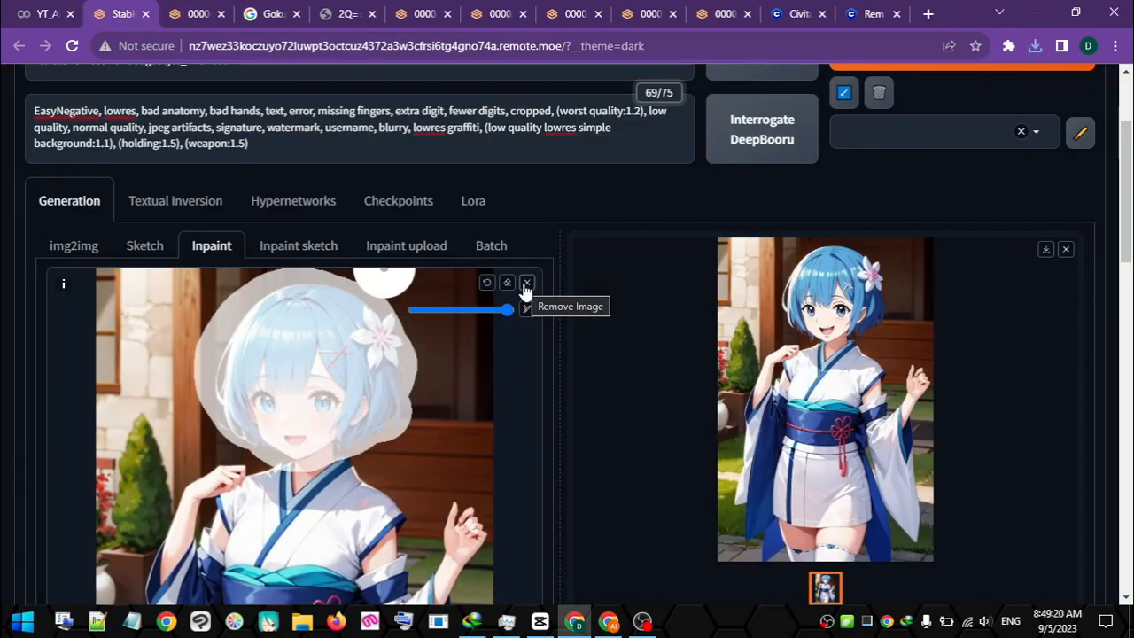
pyautogui.click(80, 257)
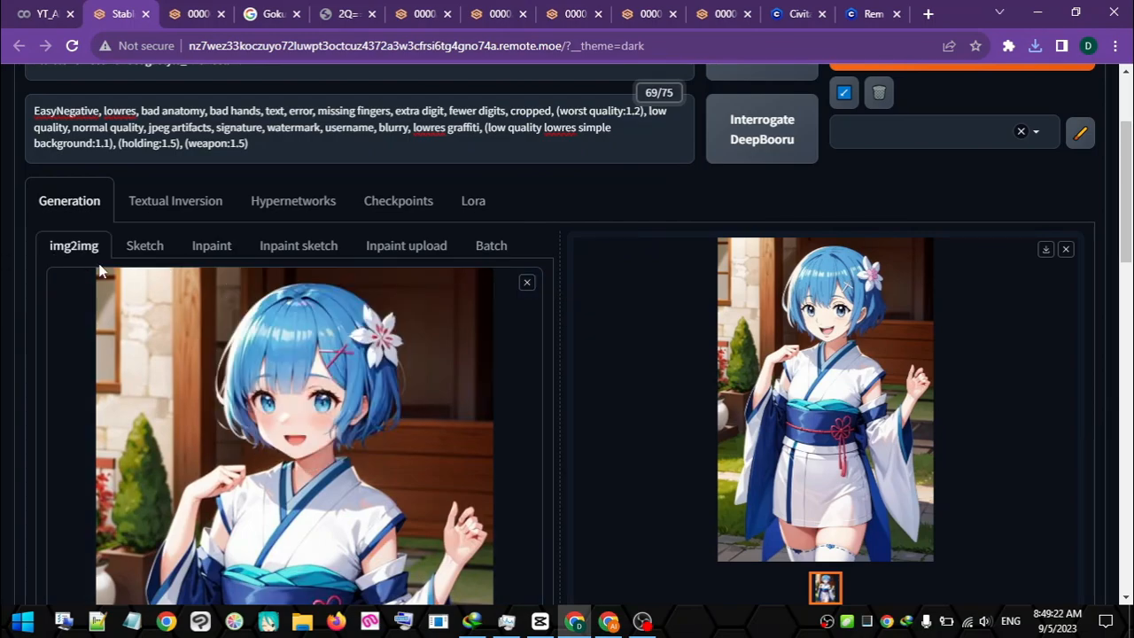
pyautogui.click(526, 283)
pyautogui.click(286, 359)
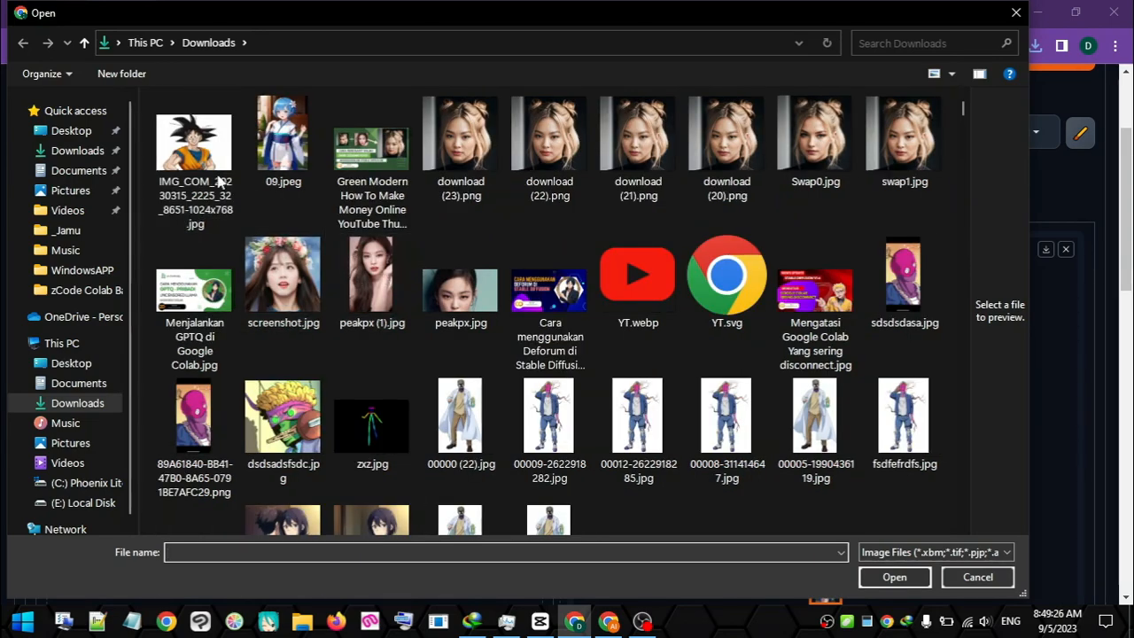
pyautogui.click(217, 177)
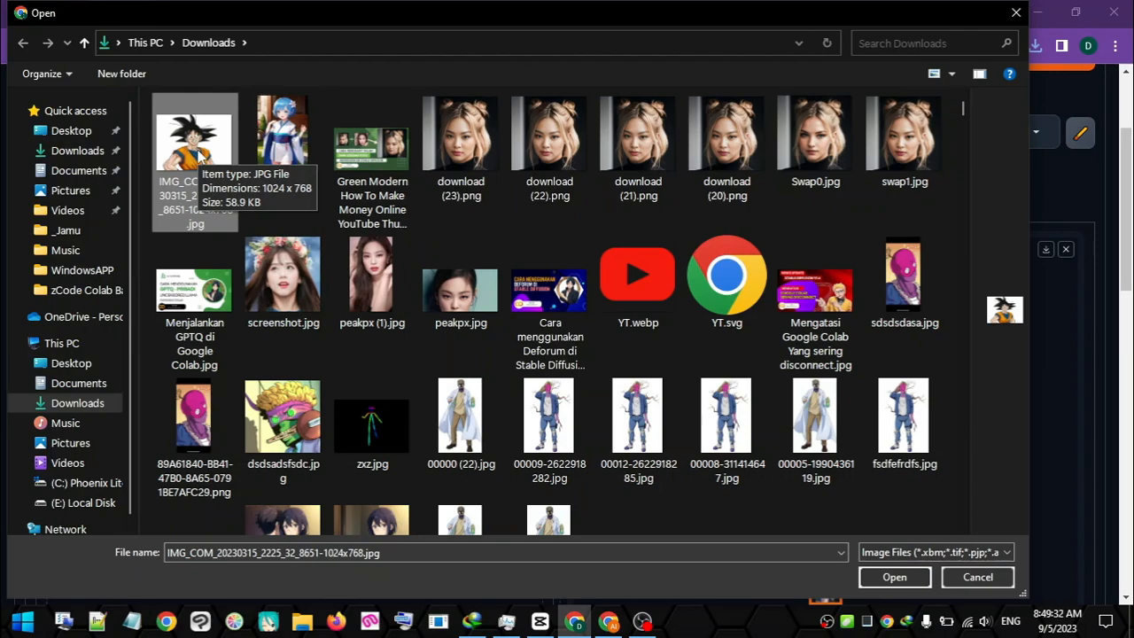
pyautogui.doubleClick(202, 160)
# Set the img2img output to resize by a scale of 1.5 and the denoising strength to 0.55.
pyautogui.scroll(-3, 363, 407)
pyautogui.scroll(-5, 319, 406)
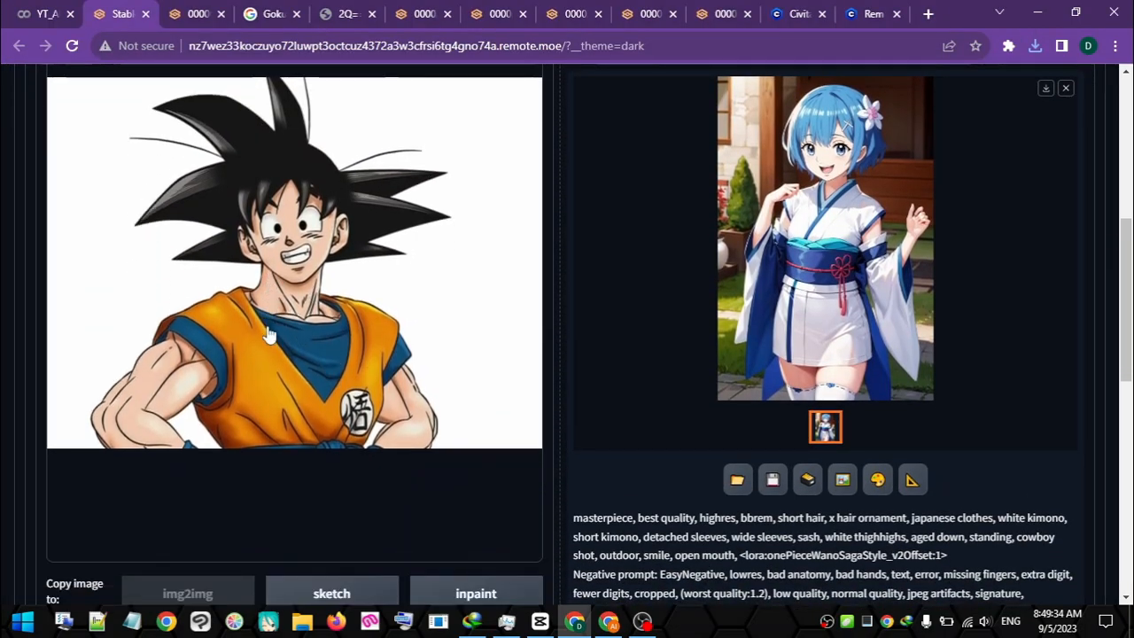
pyautogui.scroll(-2, 208, 358)
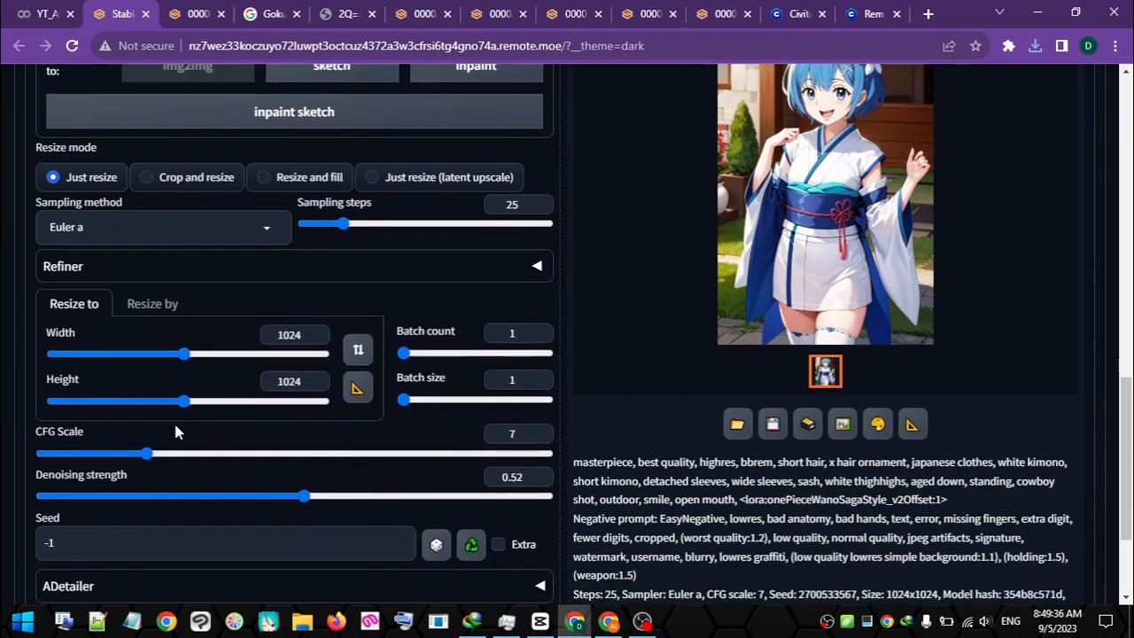
pyautogui.click(153, 304)
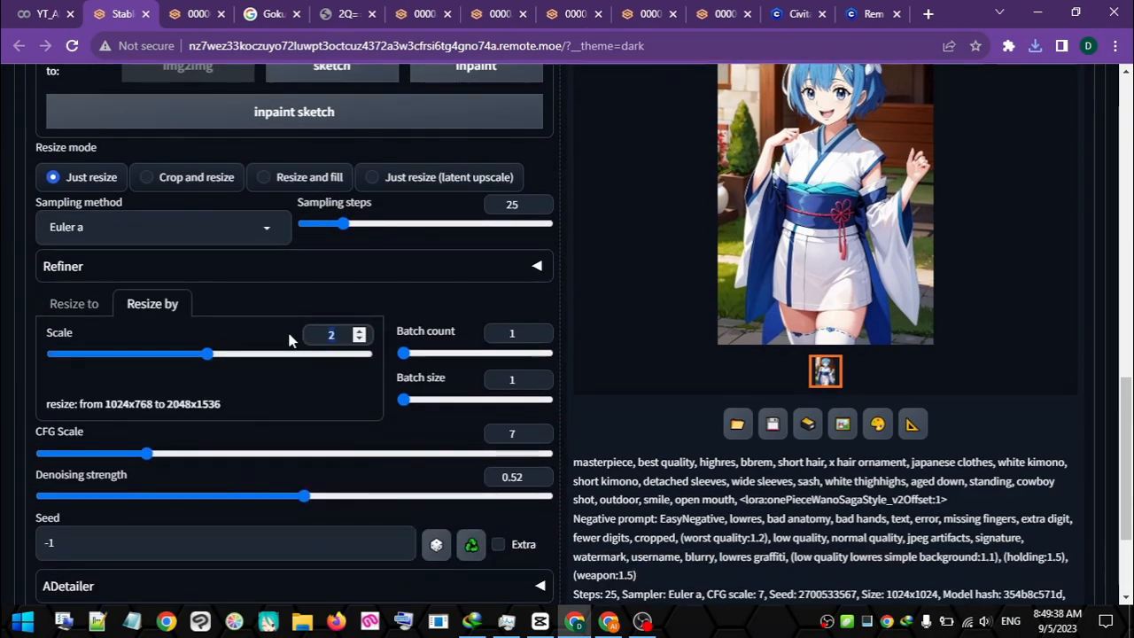
pyautogui.write('1.5')
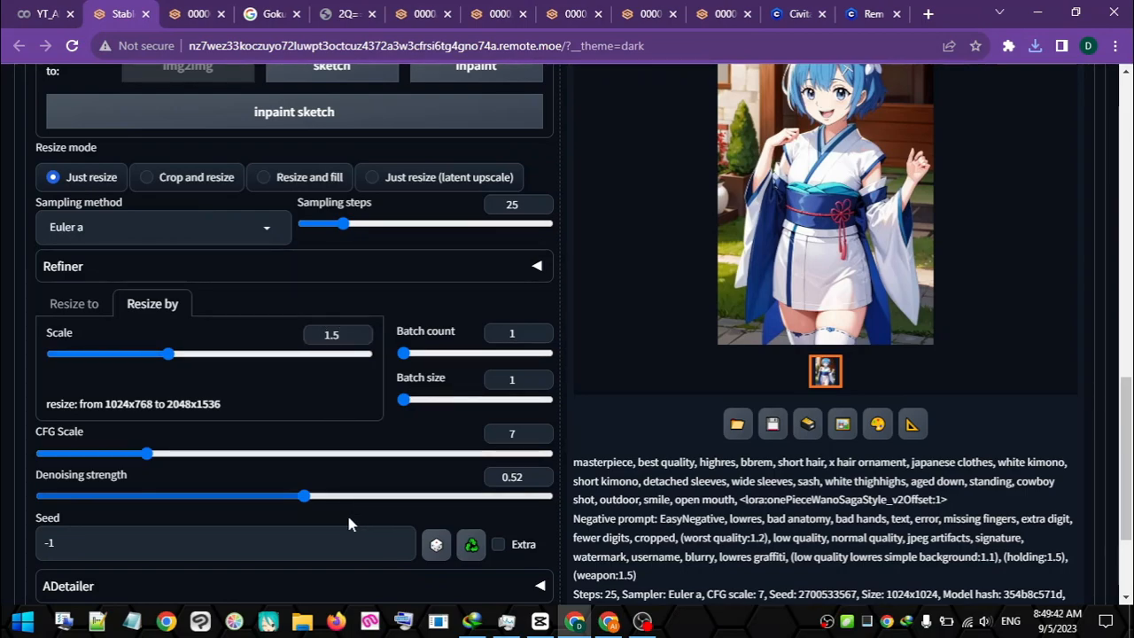
pyautogui.moveTo(316, 497); pyautogui.dragTo(328, 498)
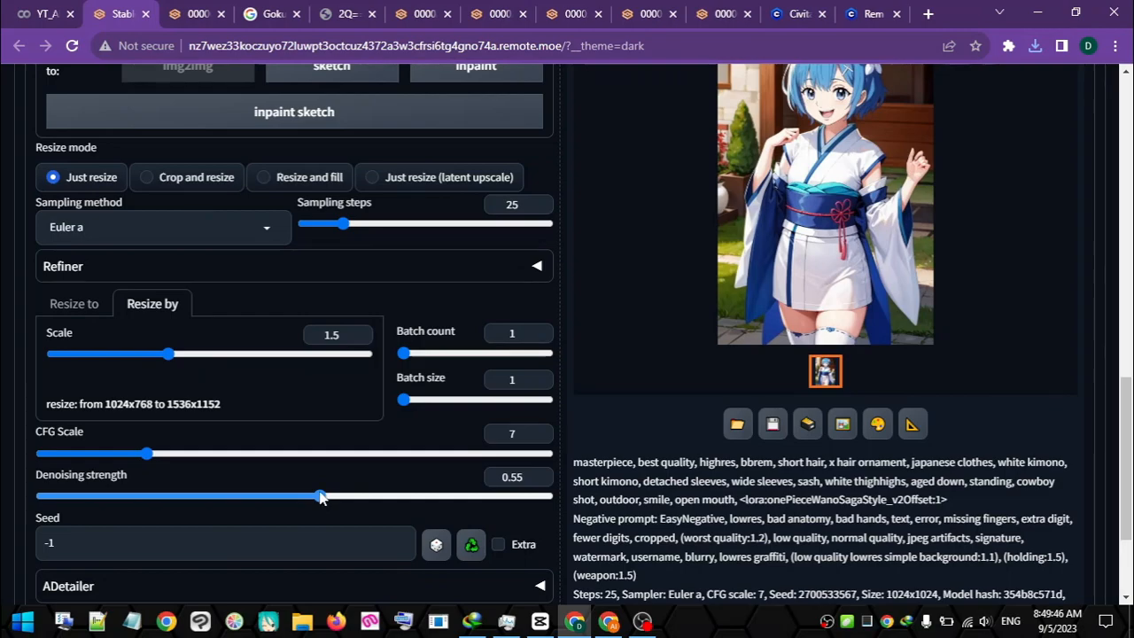
pyautogui.scroll(3, 620, 372)
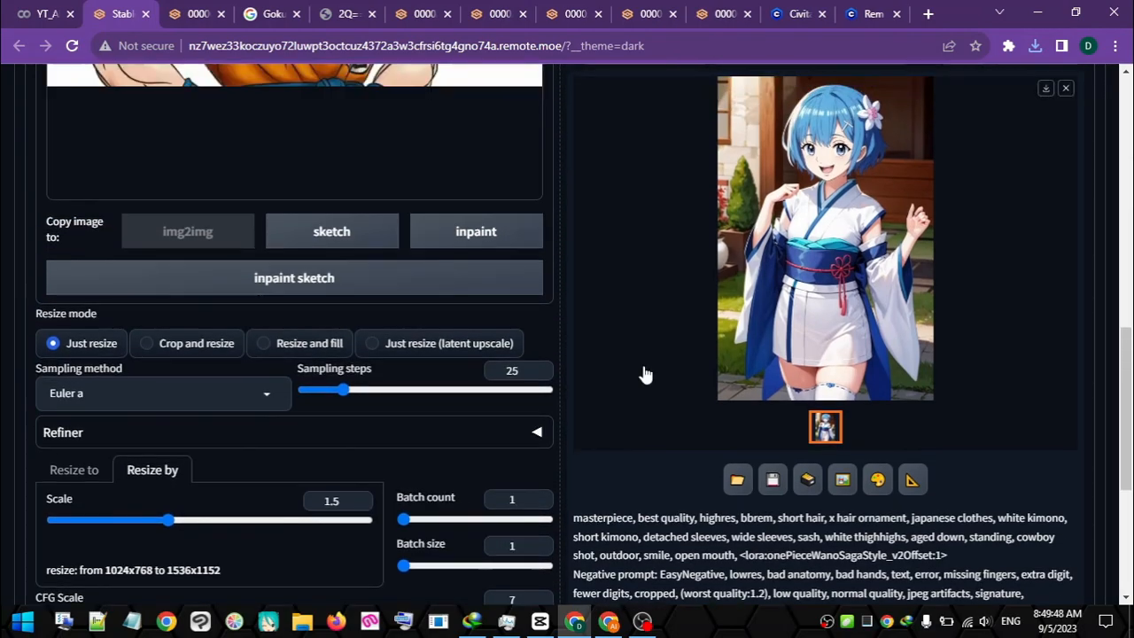
pyautogui.scroll(3, 643, 372)
pyautogui.scroll(-3, 133, 514)
pyautogui.scroll(-2, 304, 443)
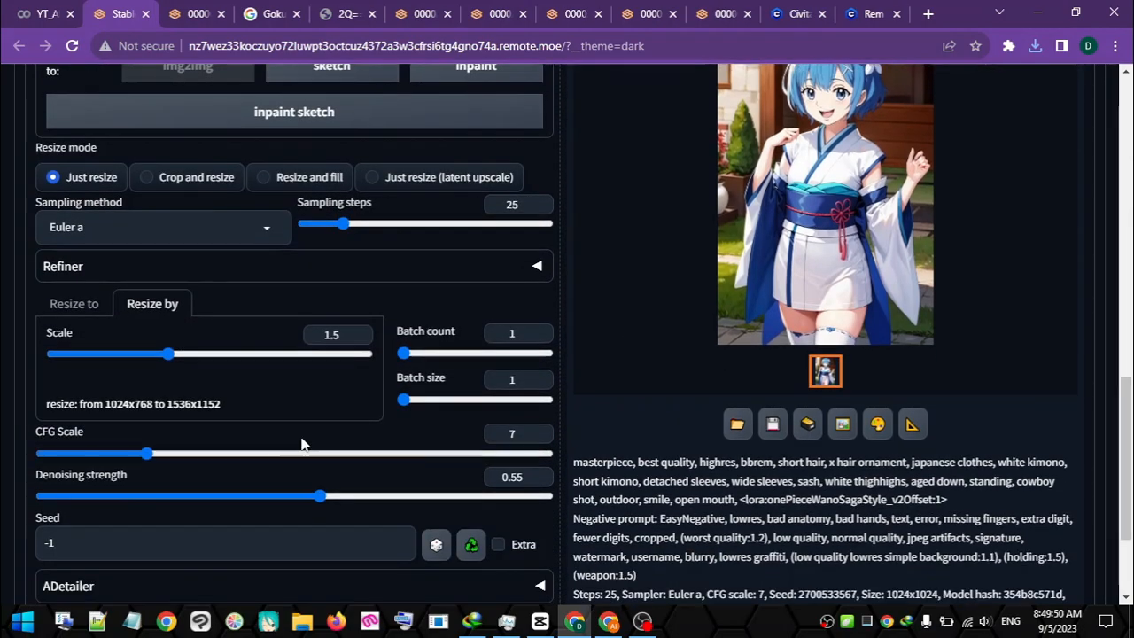
# Delete the Rem description tags from the img2img prompt, keeping only the One Piece LoRA tag.
pyautogui.scroll(10, 670, 379)
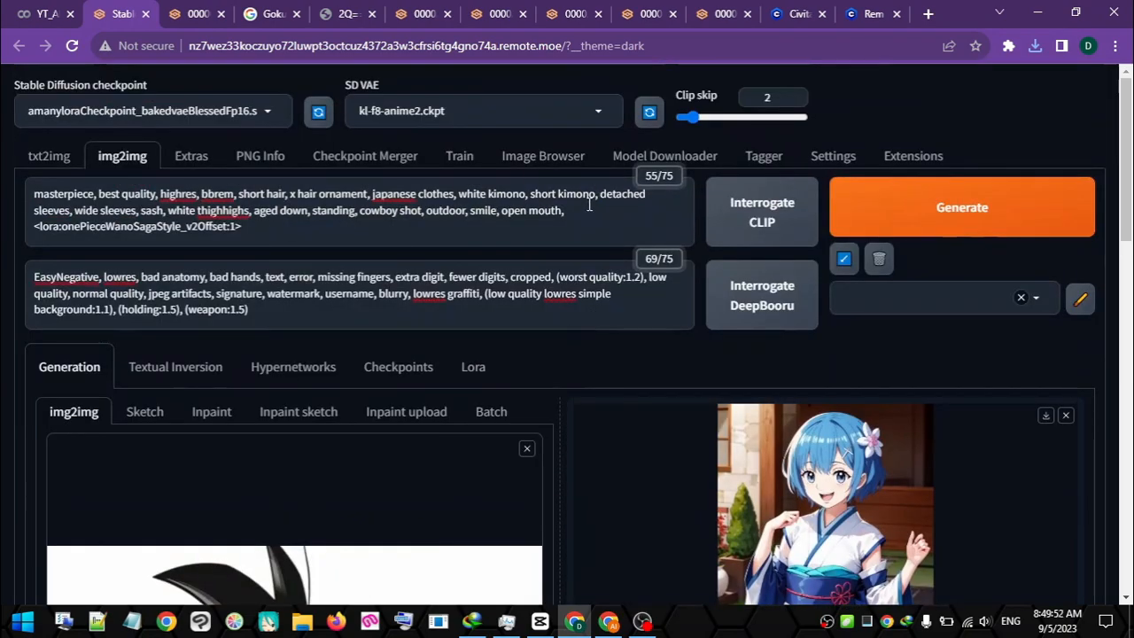
pyautogui.moveTo(587, 213); pyautogui.dragTo(32, 188)
pyautogui.press('BackSpace')
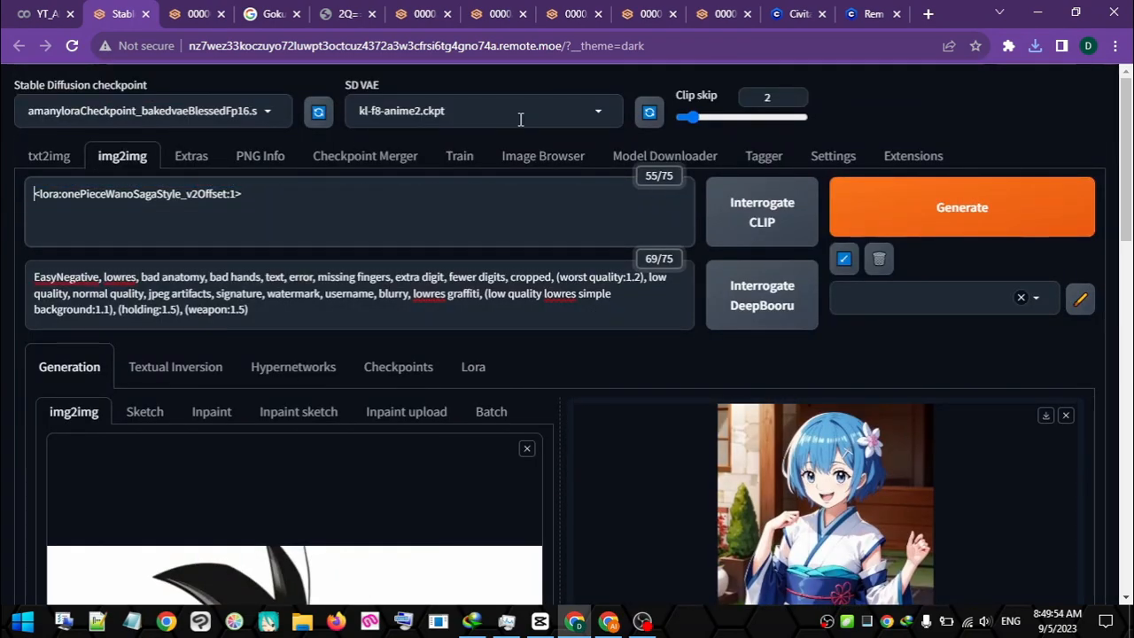
# Load the downloaded Goku image into the Tagger and copy its included tags.
pyautogui.click(763, 159)
pyautogui.click(321, 353)
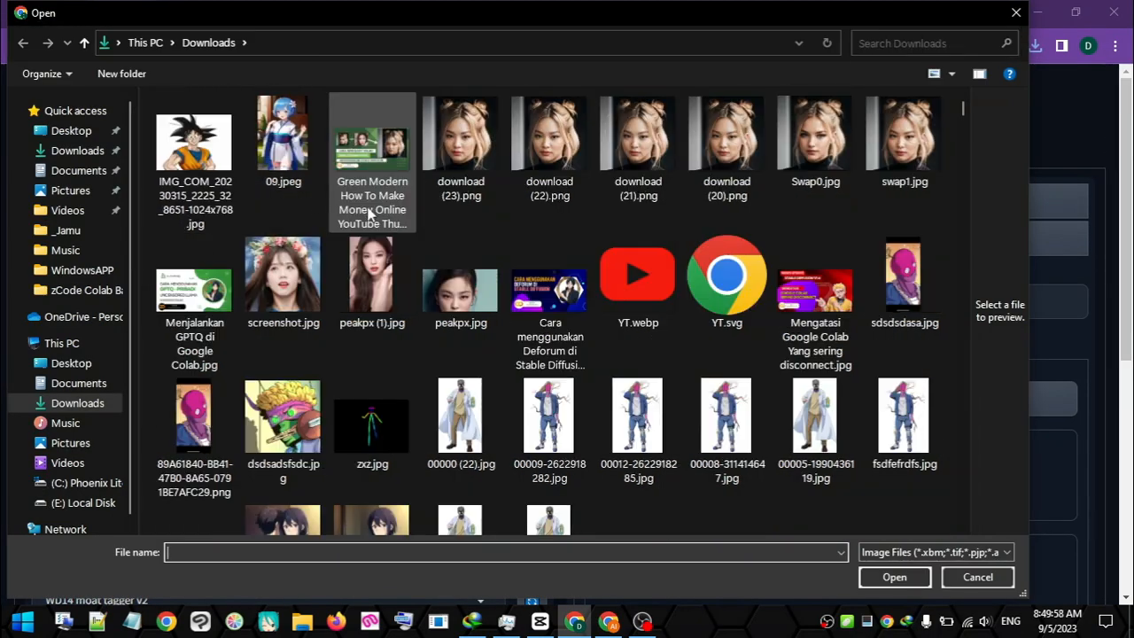
pyautogui.doubleClick(194, 142)
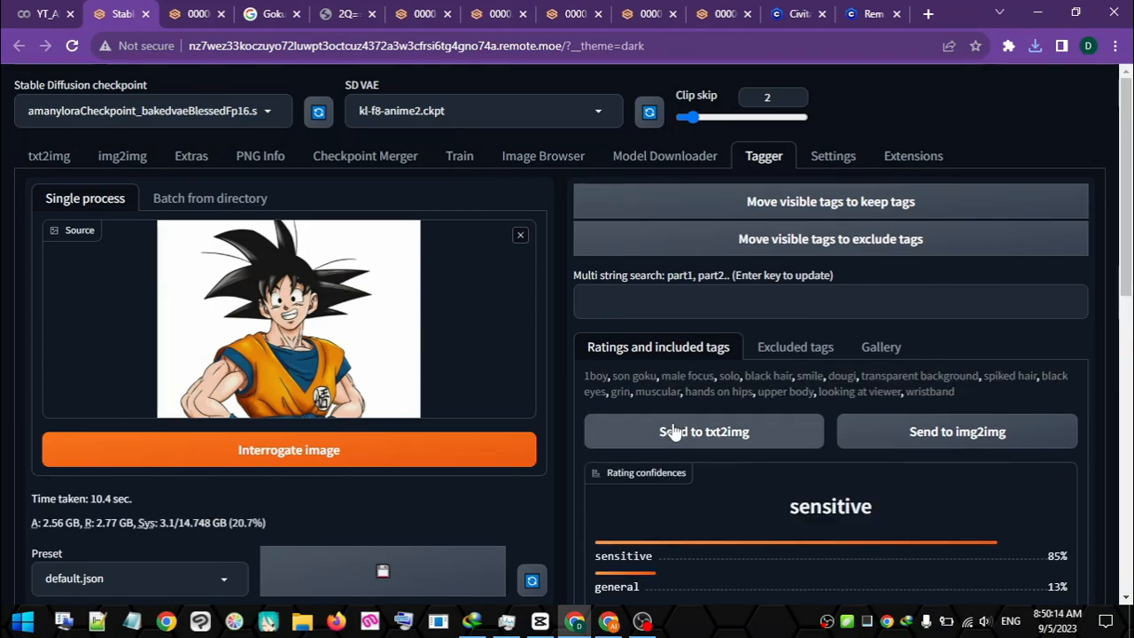
pyautogui.moveTo(959, 390); pyautogui.dragTo(565, 385)
pyautogui.hotkey('ctrl', 'c')
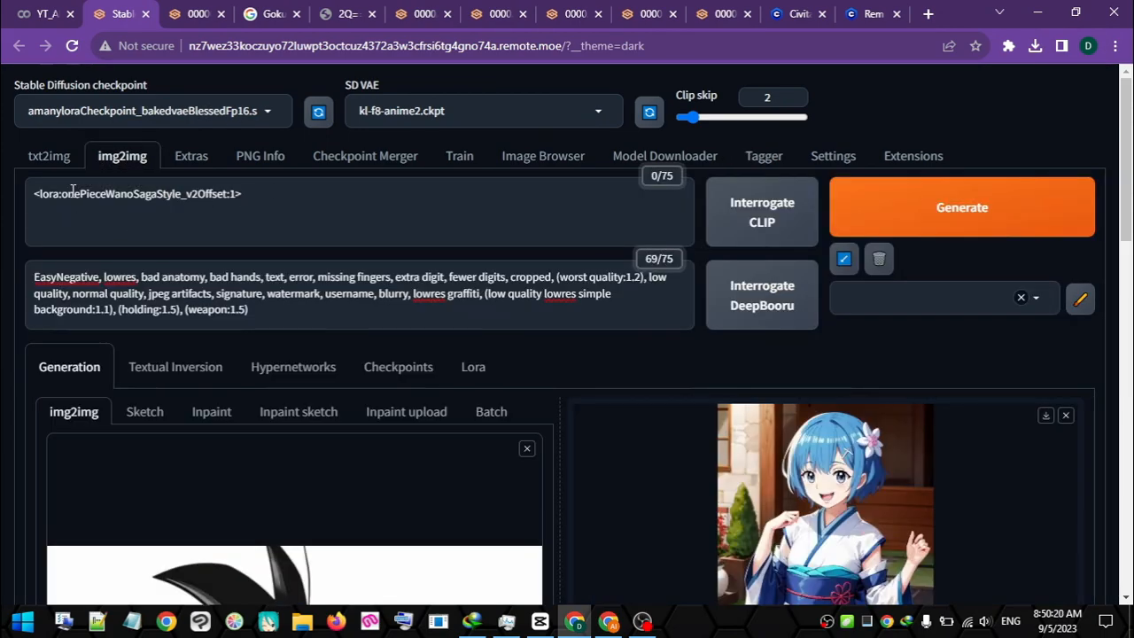
# Paste the copied Goku tags into the img2img prompt before the LoRA tag, followed by a comma.
pyautogui.click(33, 193)
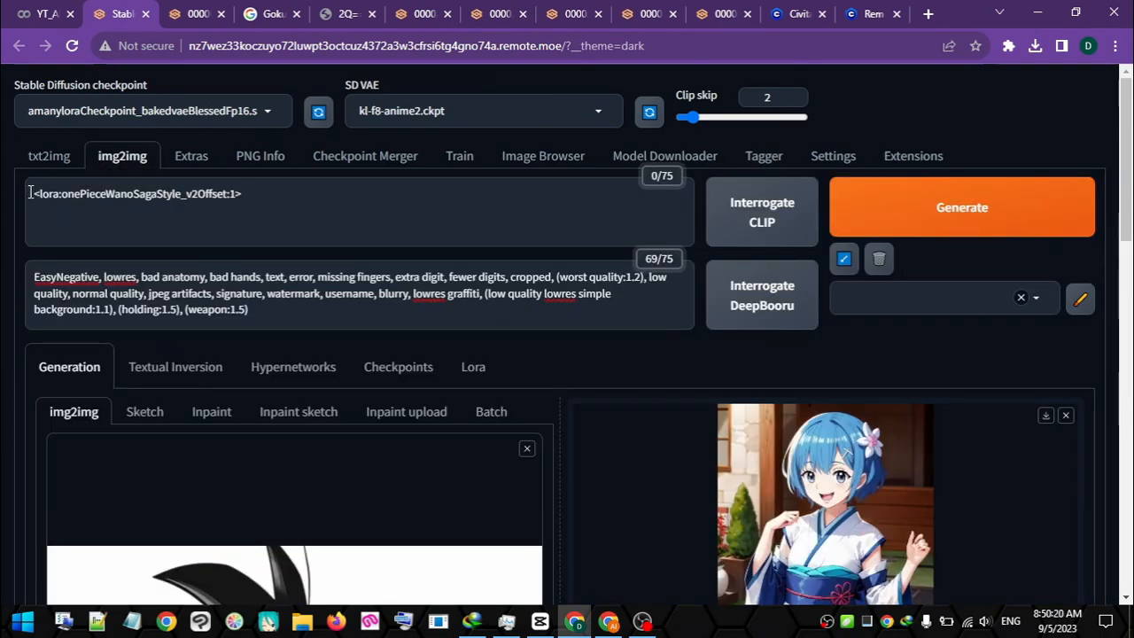
pyautogui.hotkey('ctrl', 'v')
pyautogui.write(',')
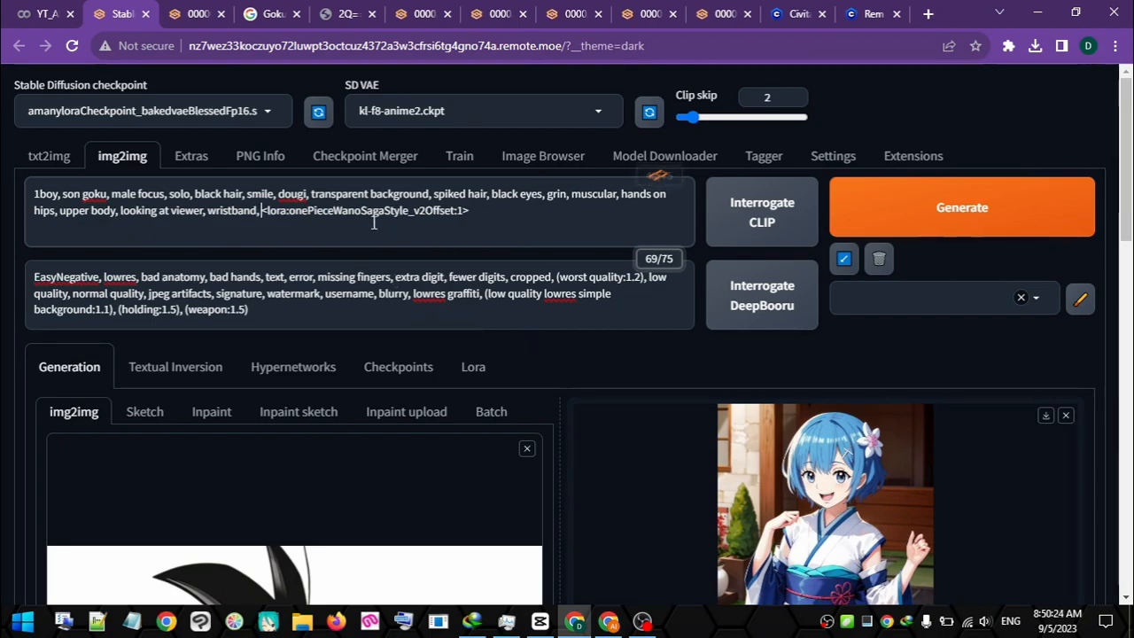
# Replace the One Piece LoRA in the prompt with <lora:studioGhibliStyle_offset:1> and return to the generation settings.
pyautogui.keyDown('shift'); pyautogui.click(267, 212); pyautogui.keyUp('shift')
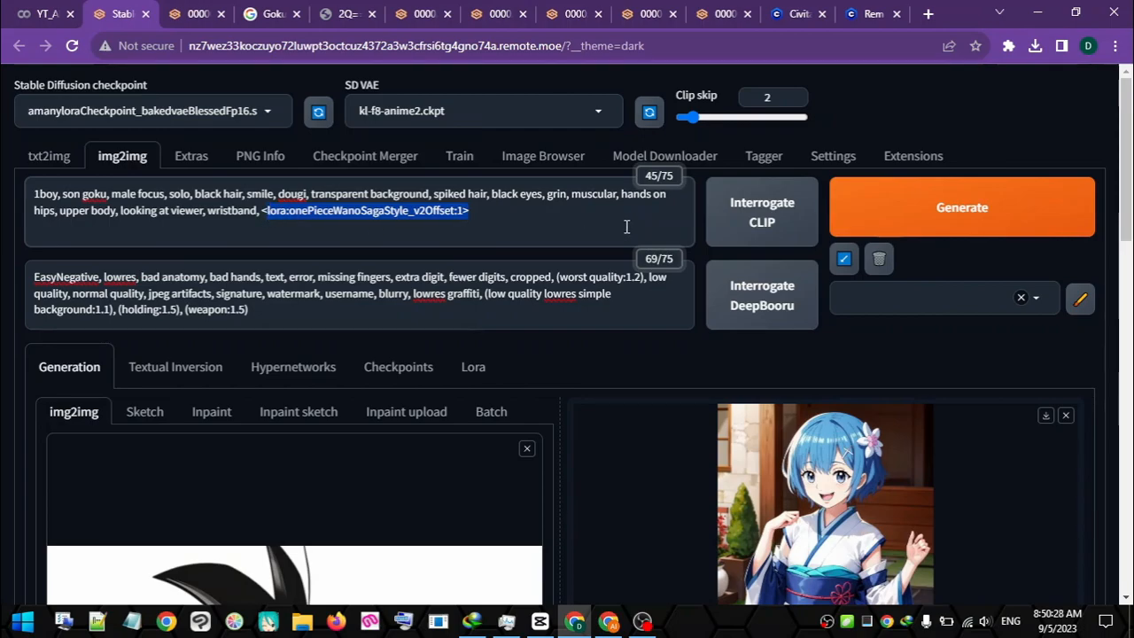
pyautogui.press('BackSpace')
pyautogui.press('BackSpace')
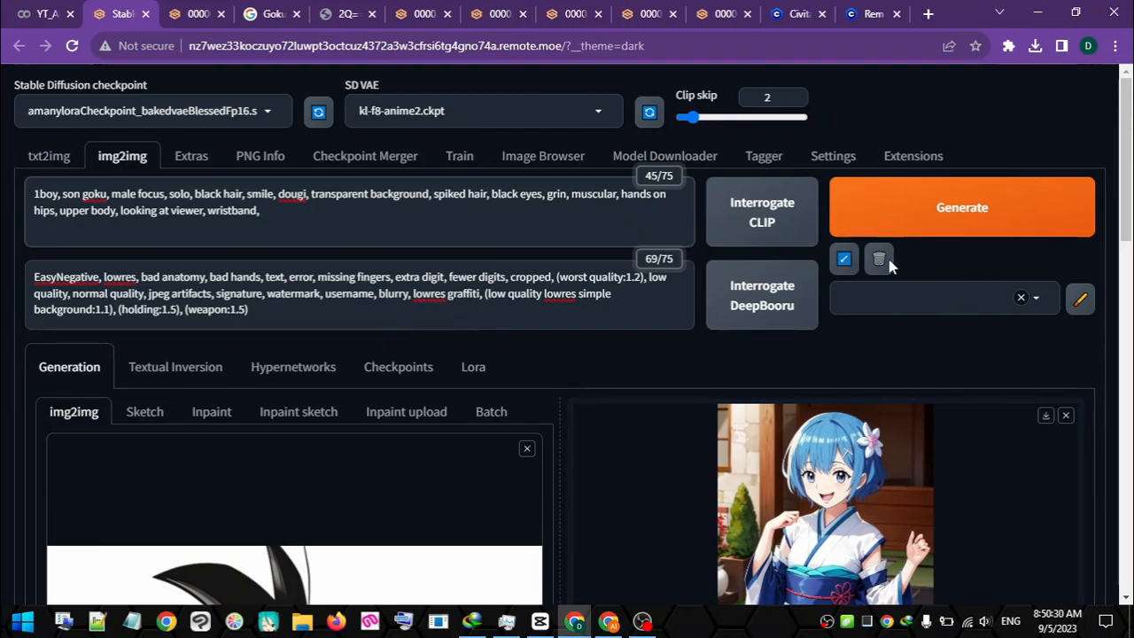
pyautogui.click(489, 367)
pyautogui.scroll(-3, 748, 328)
pyautogui.scroll(-3, 721, 380)
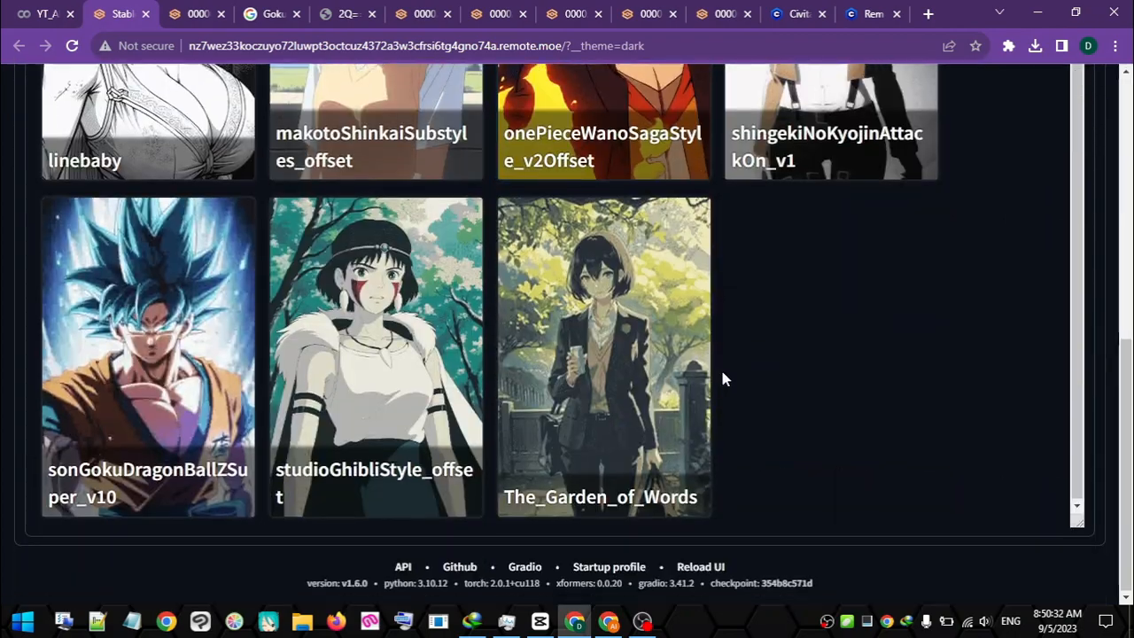
pyautogui.scroll(3, 943, 396)
pyautogui.scroll(6, 943, 396)
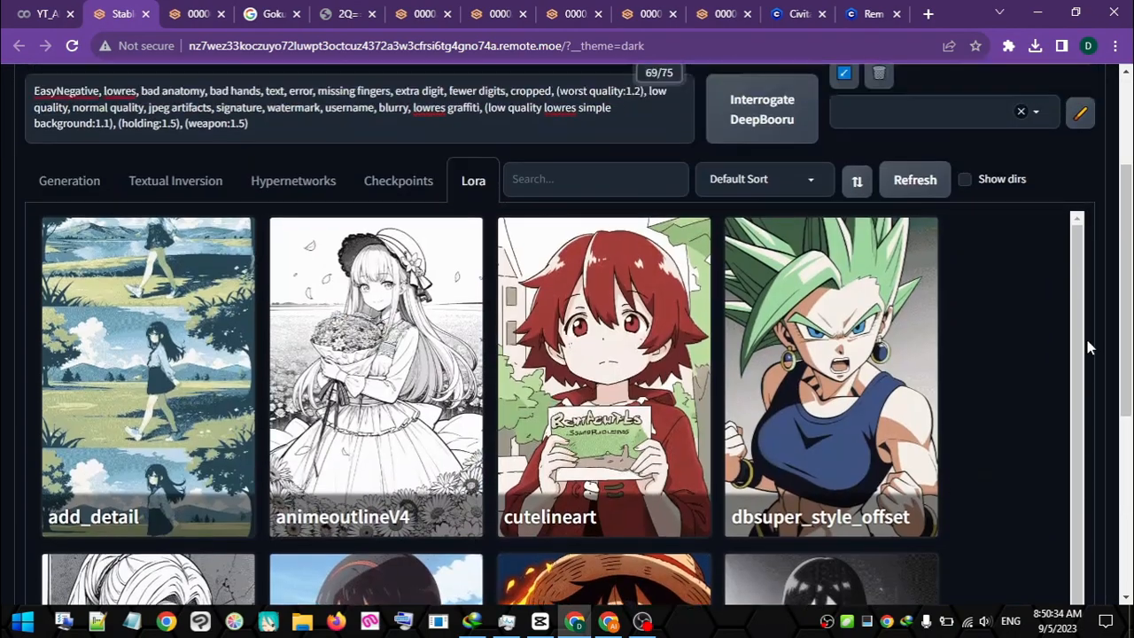
pyautogui.click(64, 378)
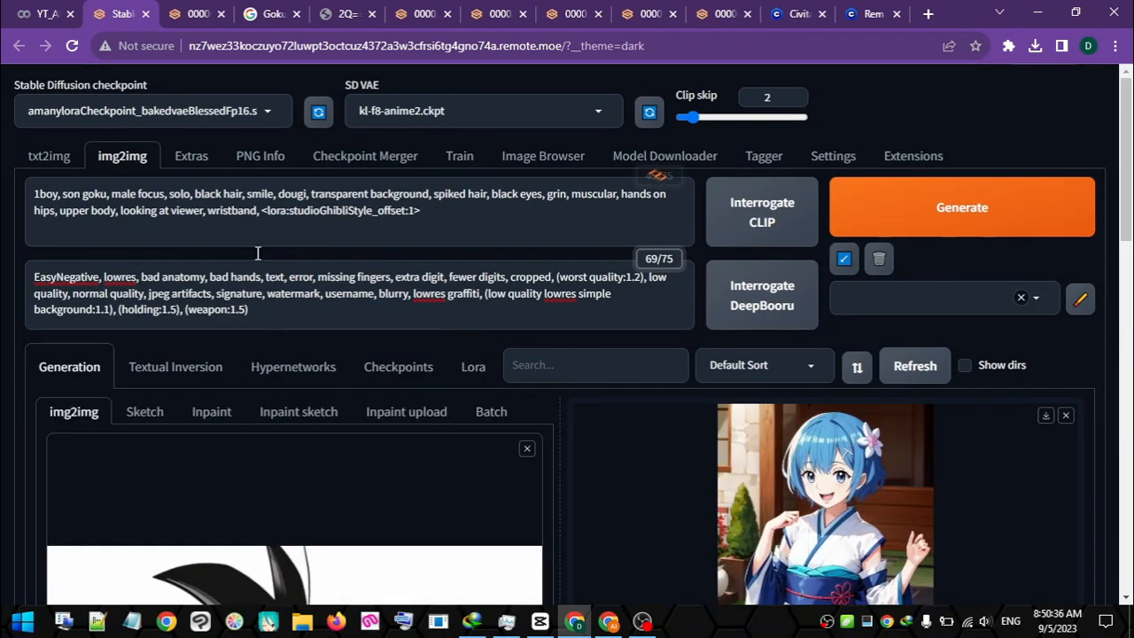
# Review the img2img source image, resize, CFG scale and denoising settings for the Goku generation.
pyautogui.scroll(-3, 298, 398)
pyautogui.scroll(-7, 324, 412)
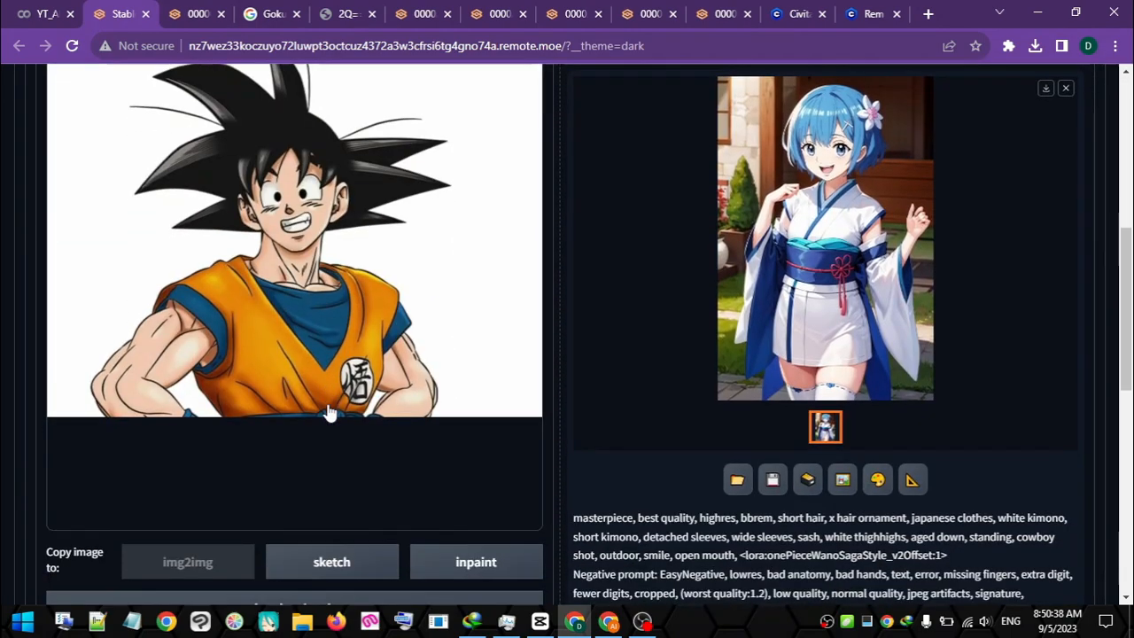
pyautogui.scroll(-2, 326, 397)
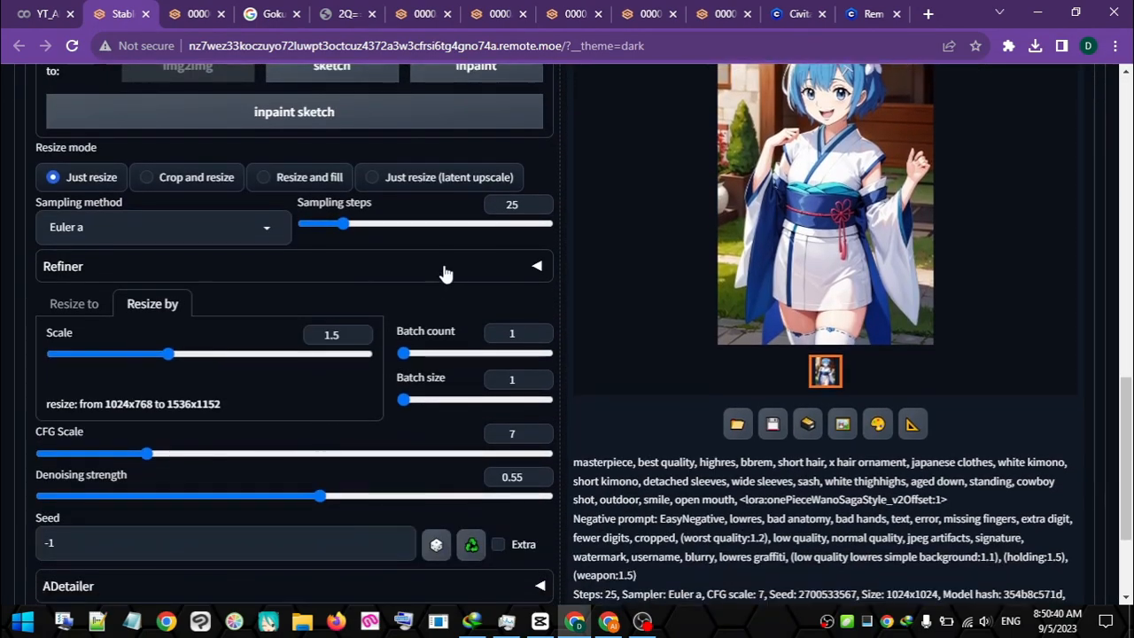
pyautogui.scroll(-1, 625, 252)
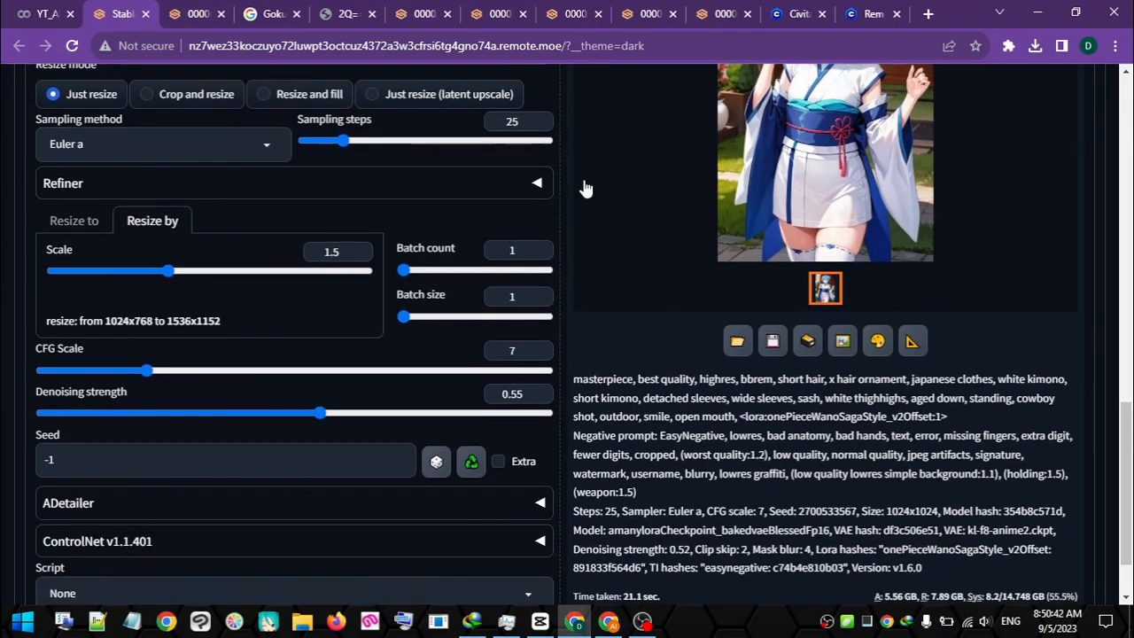
pyautogui.scroll(-1, 713, 423)
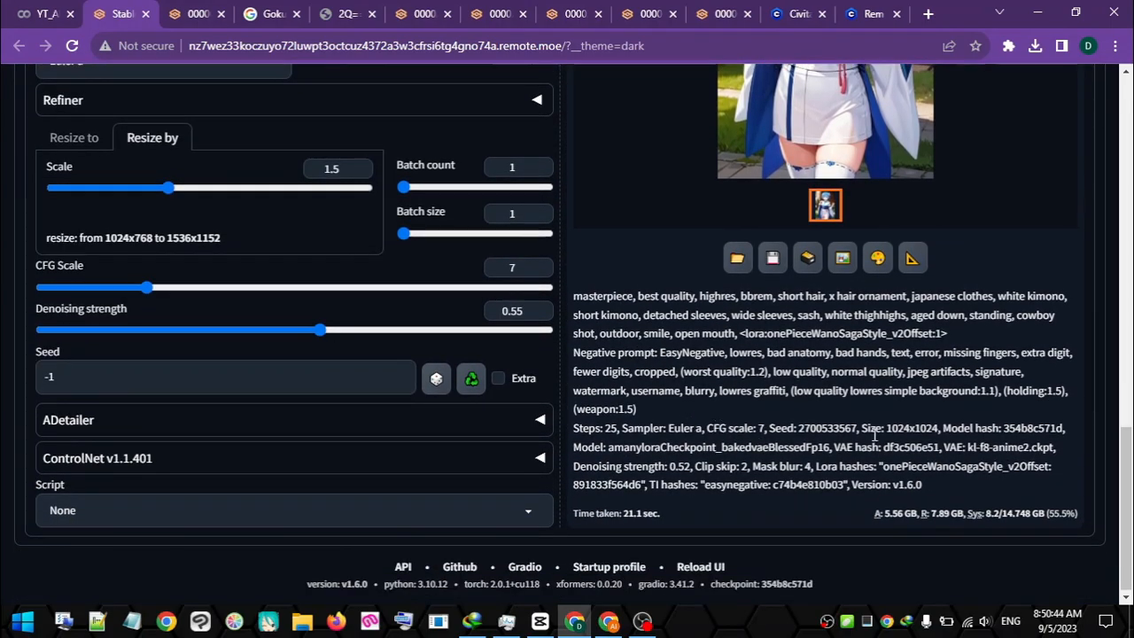
pyautogui.scroll(15, 1008, 427)
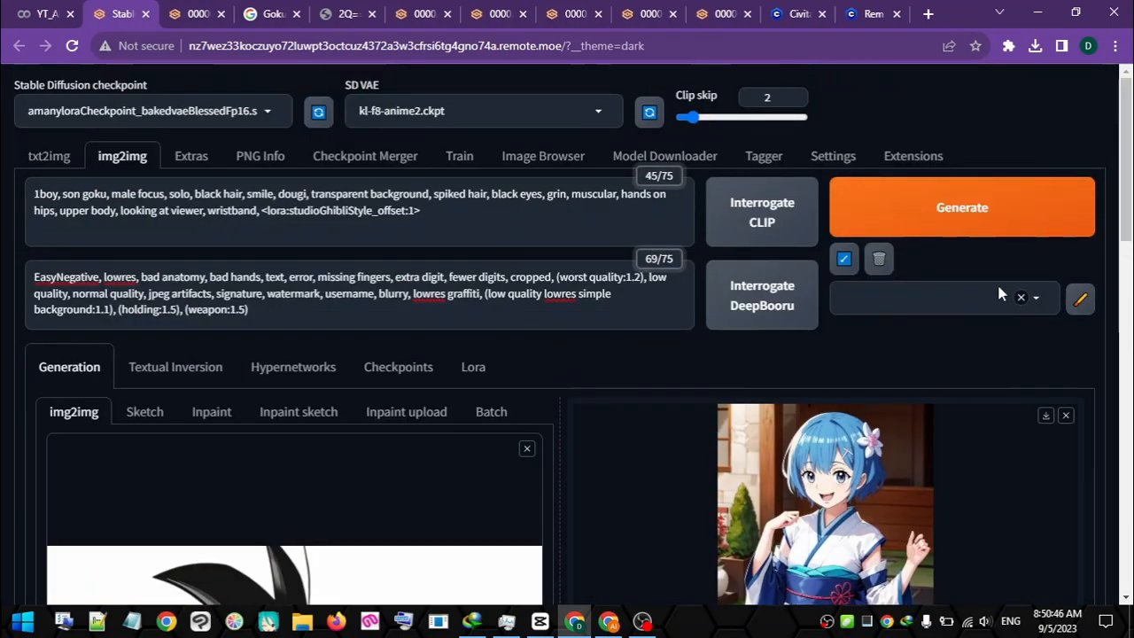
# Generate the img2img version of the Goku image with the Studio Ghibli style LoRA.
pyautogui.click(987, 226)
pyautogui.scroll(-3, 1045, 377)
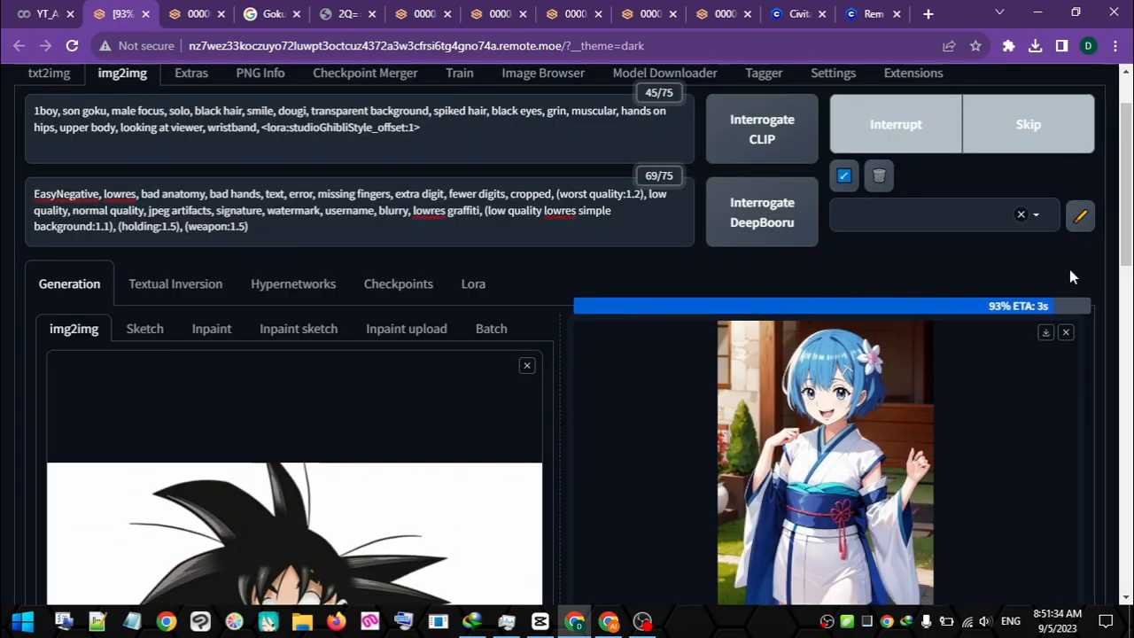
pyautogui.scroll(-3, 1069, 269)
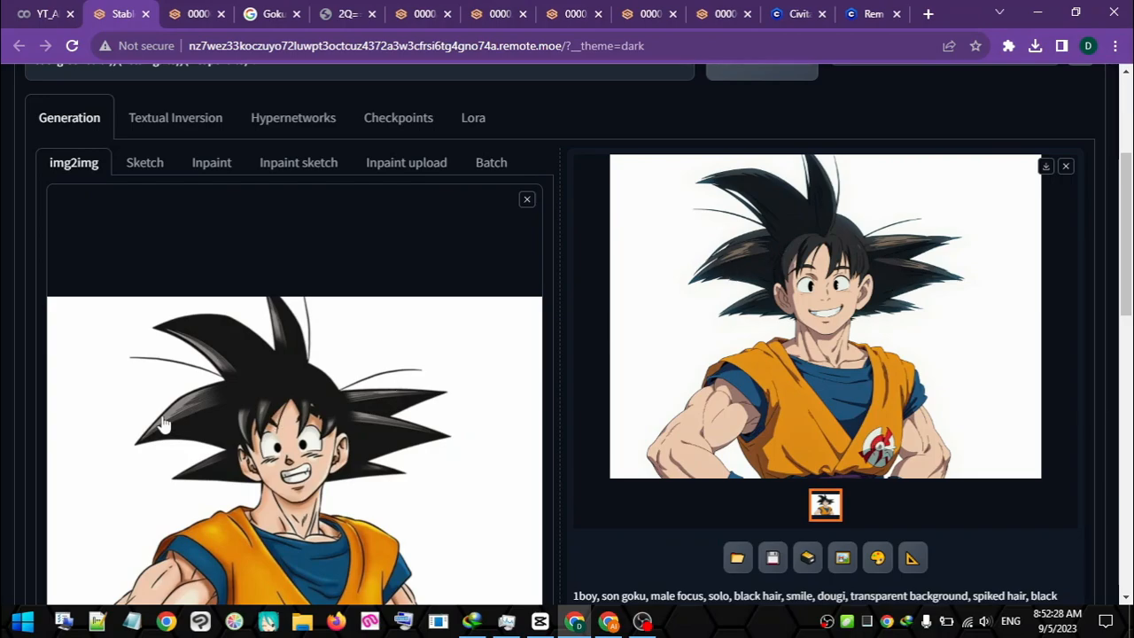
# Open the source Goku image and the generated Goku image in separate browser tabs.
pyautogui.rightClick(306, 376)
pyautogui.click(396, 386)
pyautogui.rightClick(884, 257)
pyautogui.click(912, 268)
# Compare the original Goku image with the generated version at full size, and return to the Stable Diffusion page.
pyautogui.moveTo(168, 7); pyautogui.dragTo(240, 21)
pyautogui.click(601, 260)
pyautogui.click(602, 259)
pyautogui.click(177, 8)
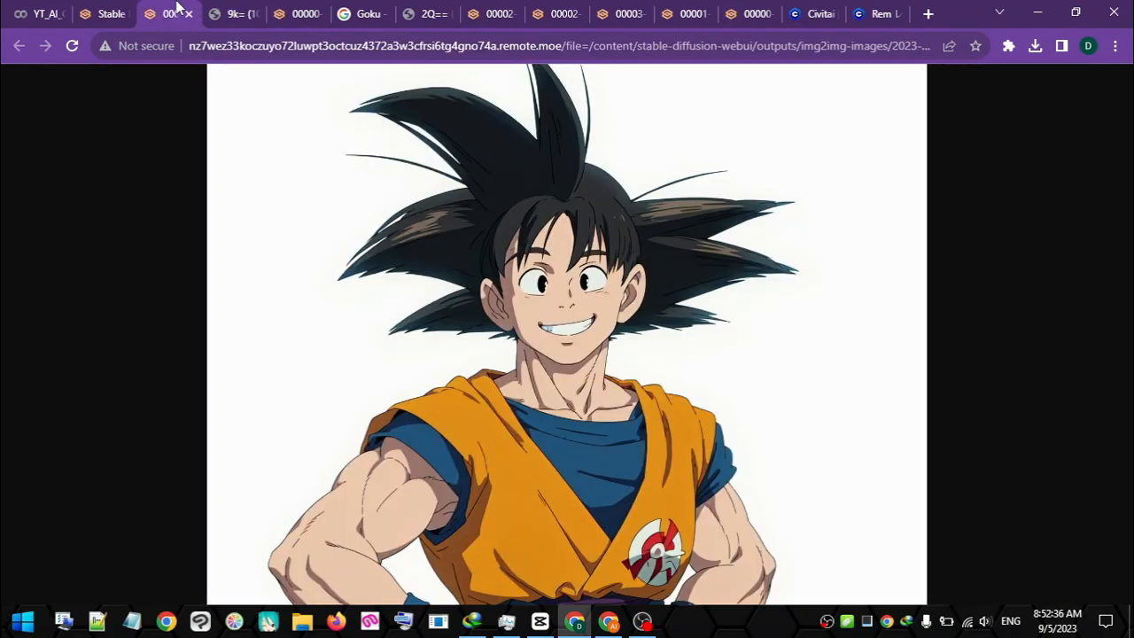
pyautogui.click(559, 273)
pyautogui.click(606, 372)
pyautogui.click(97, 13)
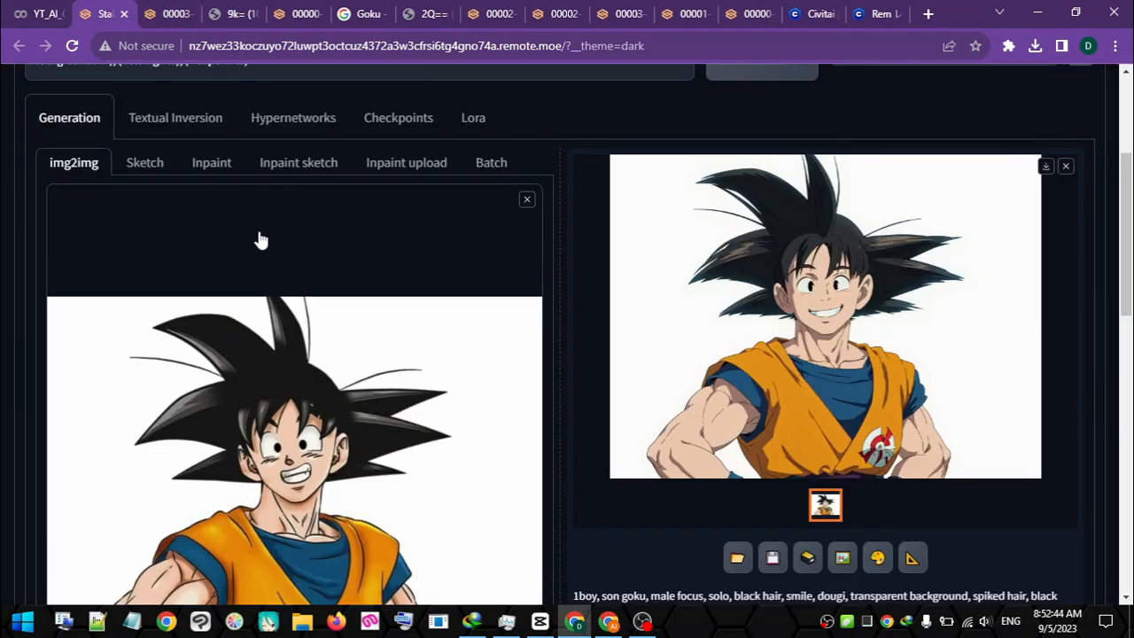
# Examine the Inpaint mode's masked image, mask, inpaint area, sampling, resize and denoising settings, along with the prompts.
pyautogui.click(216, 165)
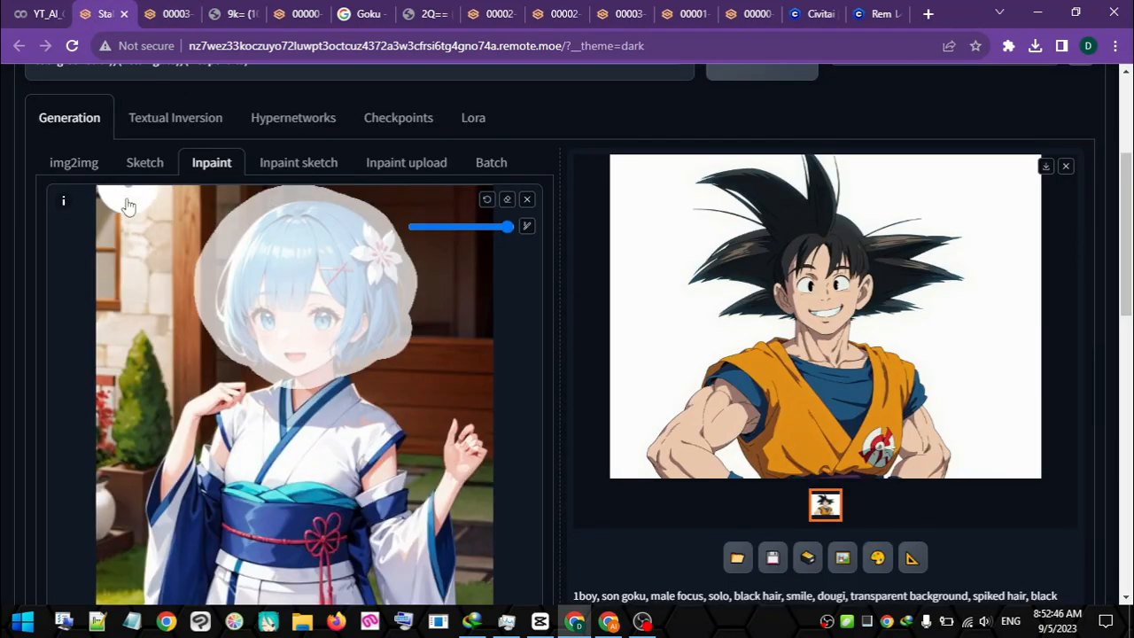
pyautogui.scroll(-5, 487, 323)
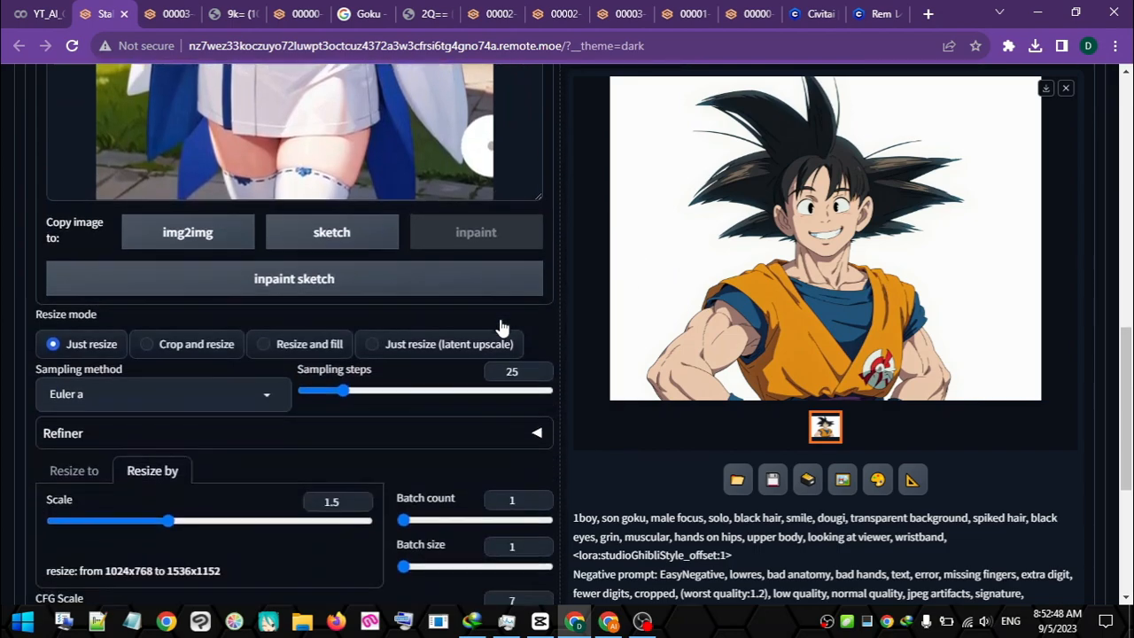
pyautogui.scroll(-2, 372, 354)
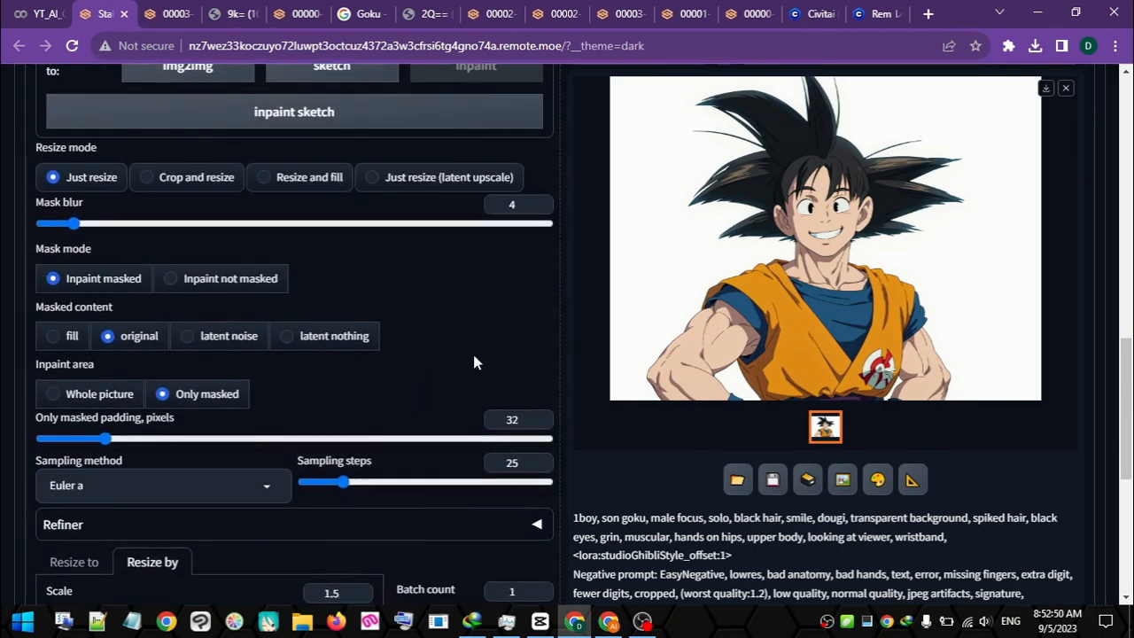
pyautogui.scroll(-3, 215, 324)
pyautogui.scroll(2, 363, 288)
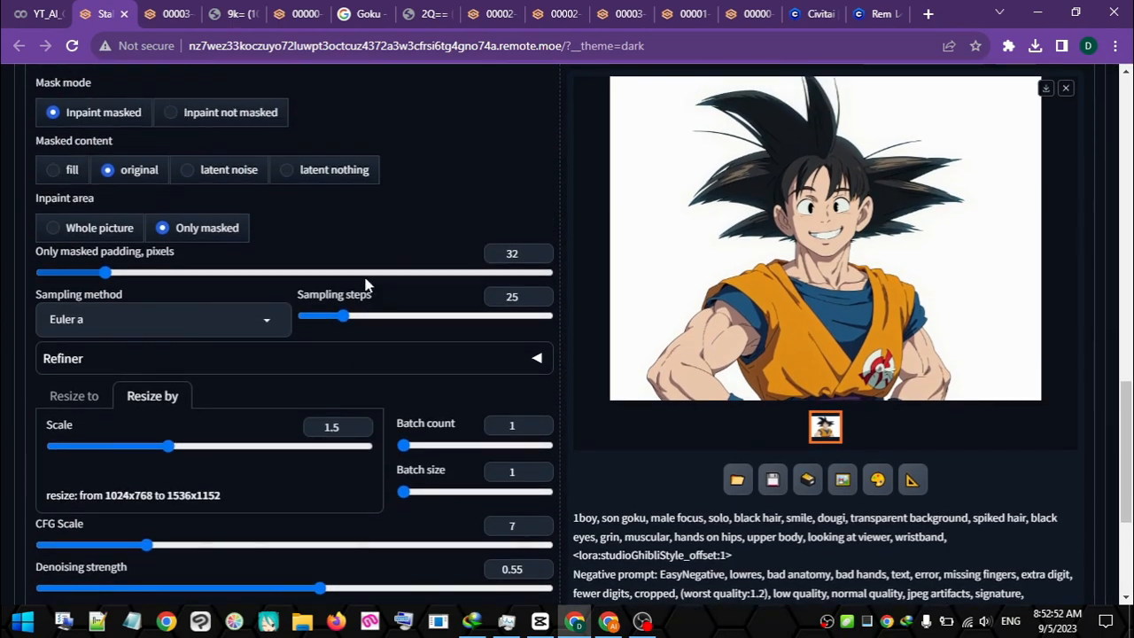
pyautogui.scroll(1, 404, 306)
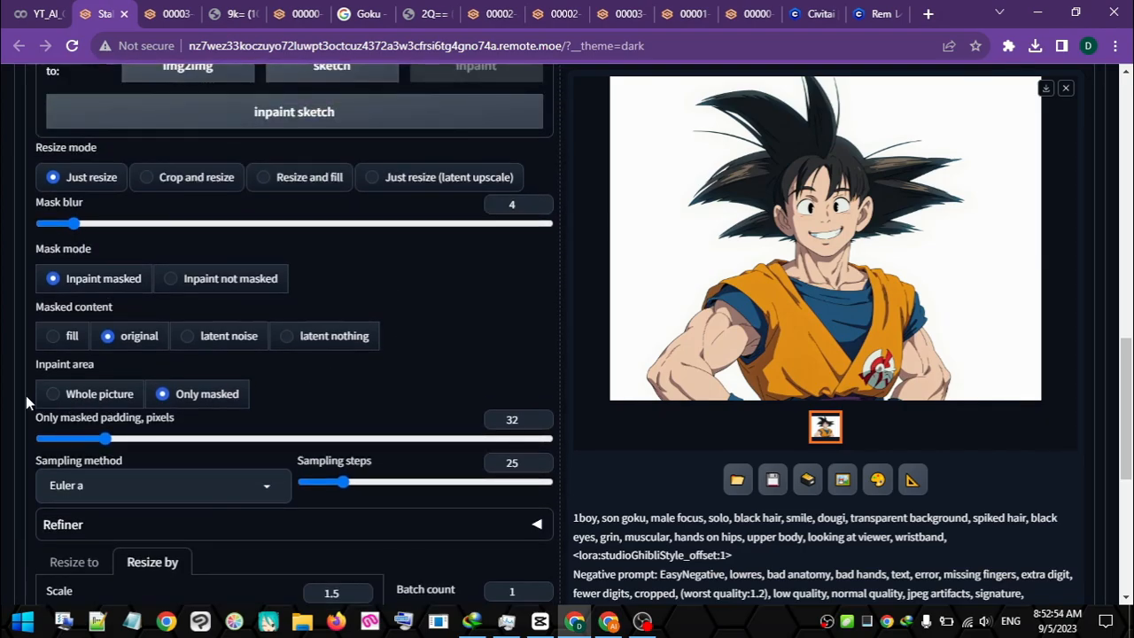
pyautogui.scroll(3, 383, 537)
pyautogui.scroll(8, 415, 549)
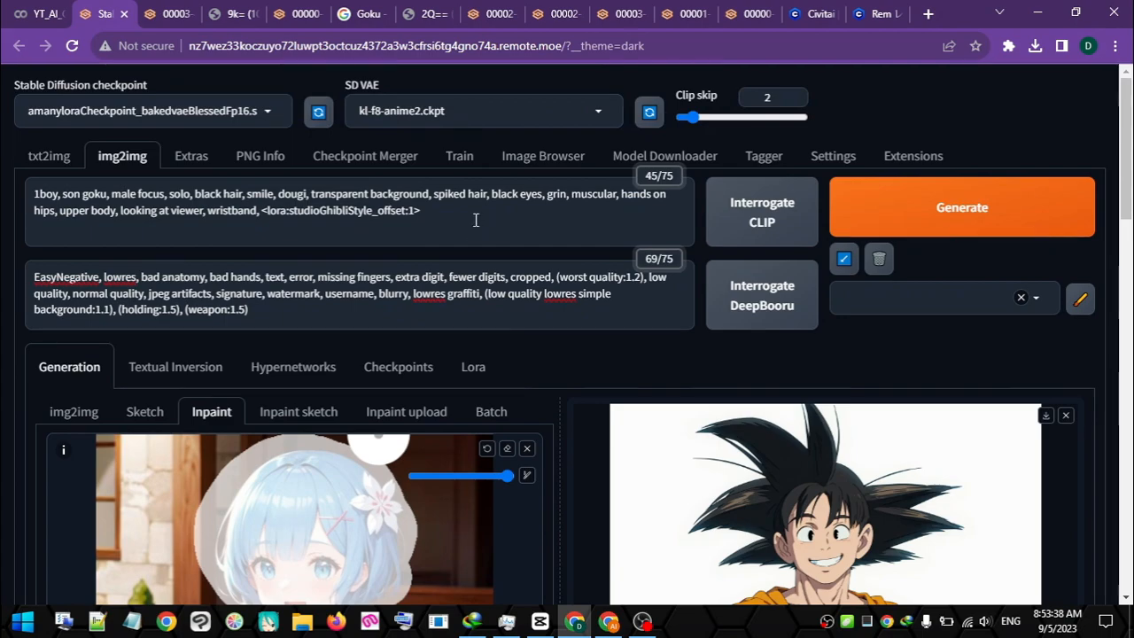
pyautogui.click(35, 166)
pyautogui.click(131, 156)
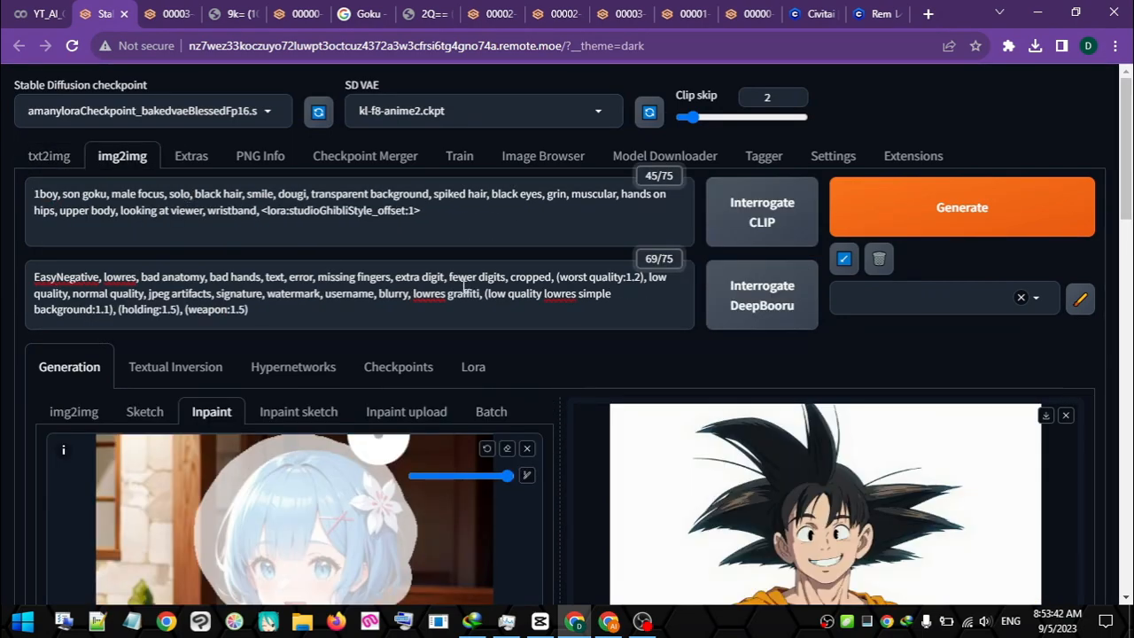